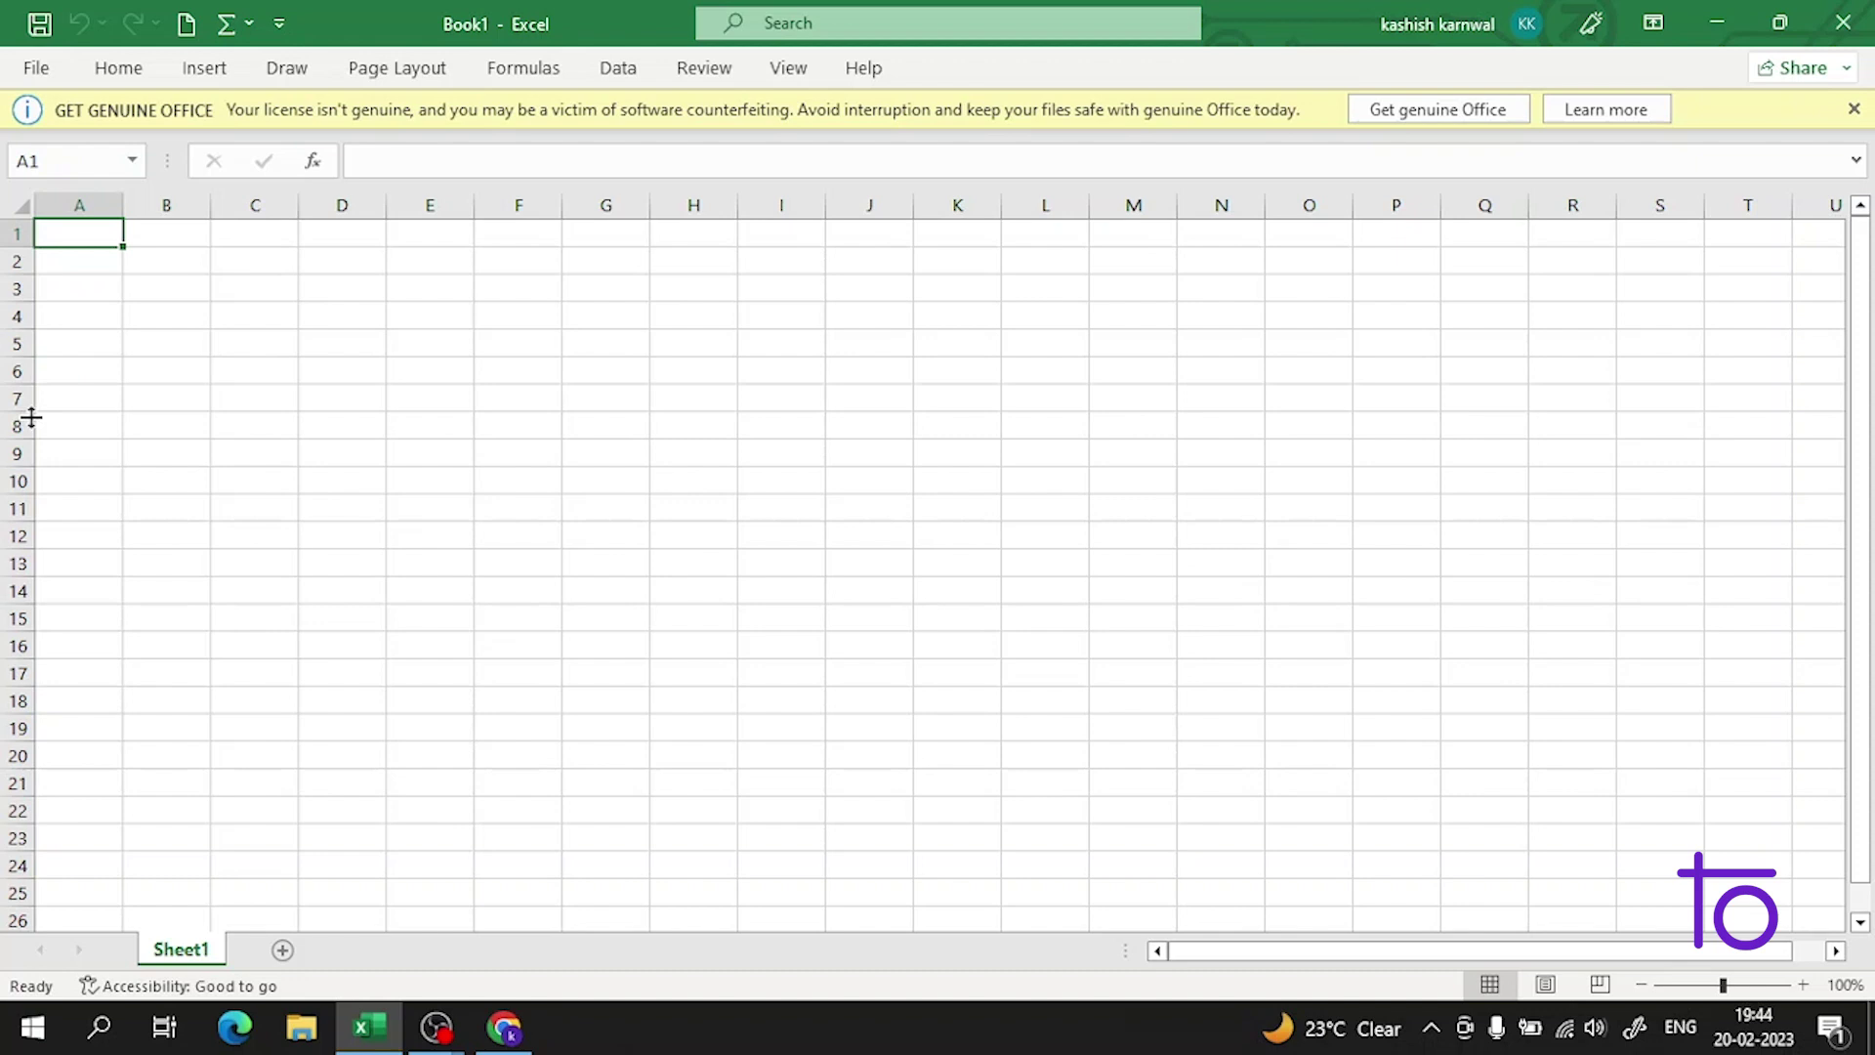
- Merge and centre cells A1:E3 into a single heading cell
{"action": "left_click_drag", "start_coordinate": [104, 233], "coordinate": [452, 285]}
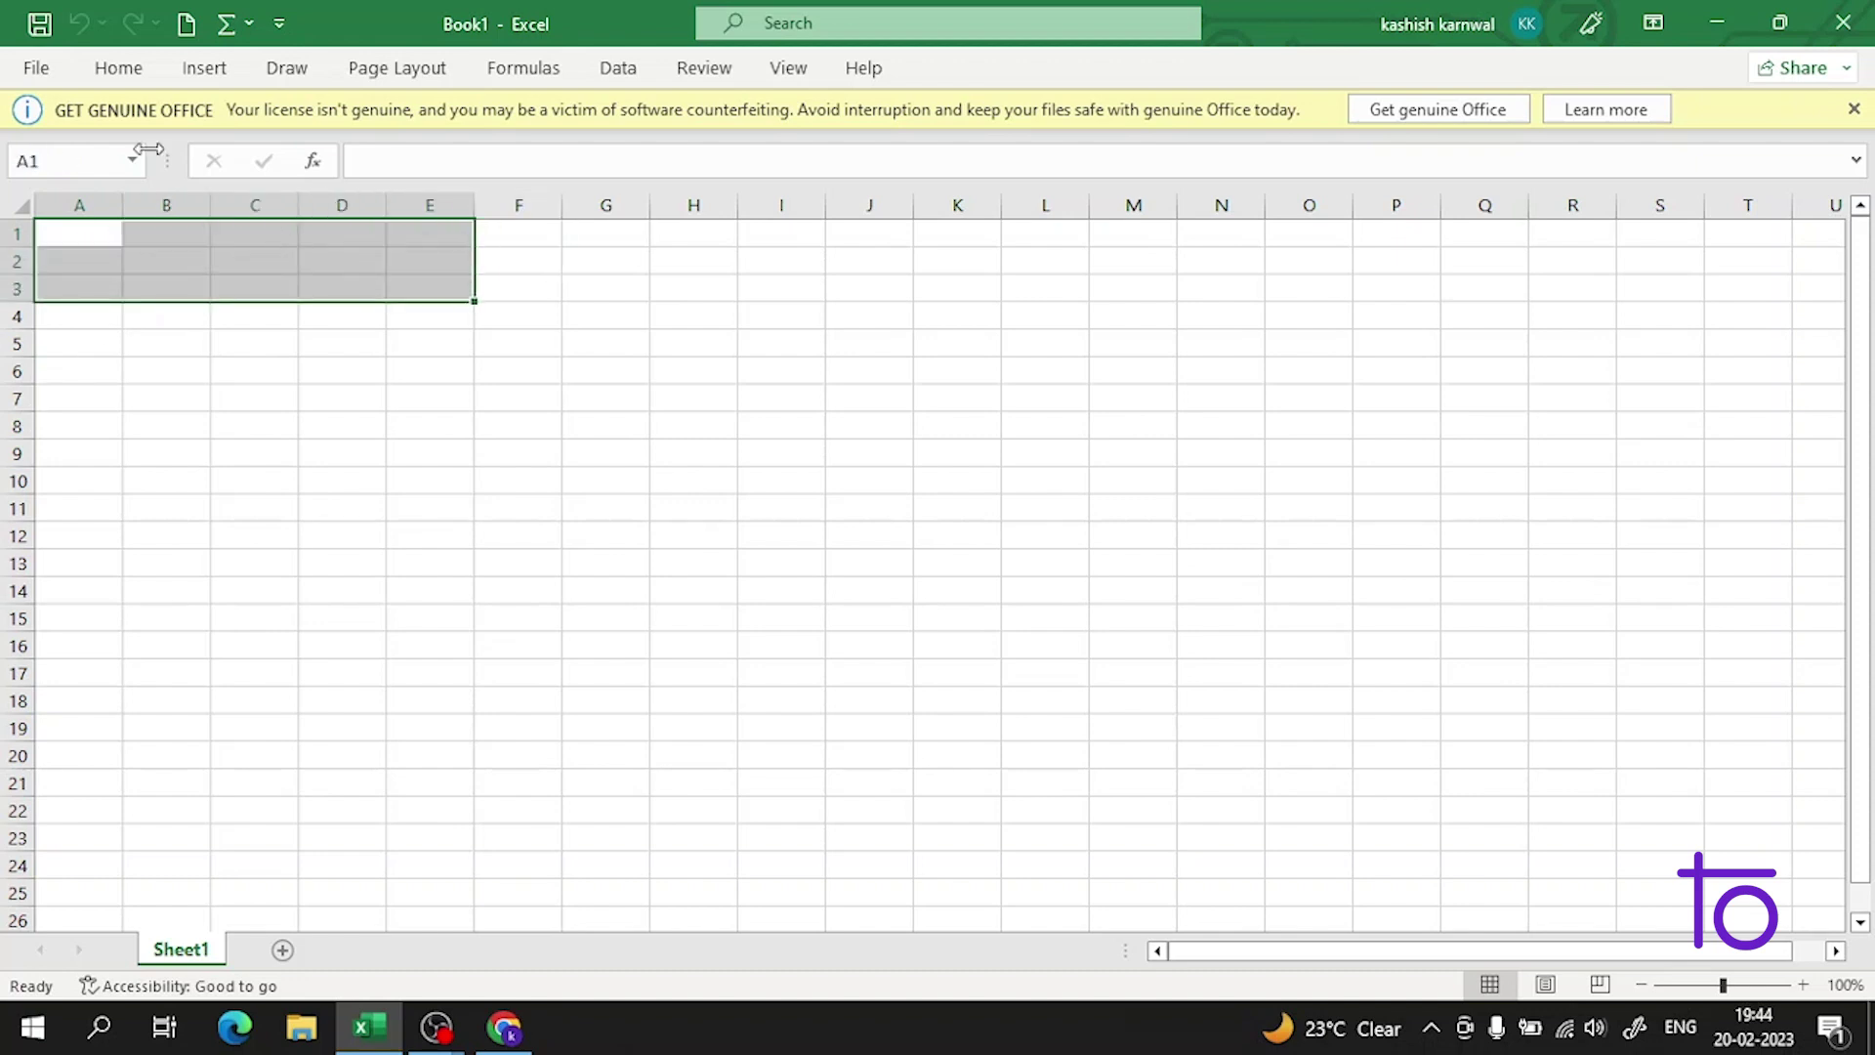
{"action": "left_click", "coordinate": [198, 76]}
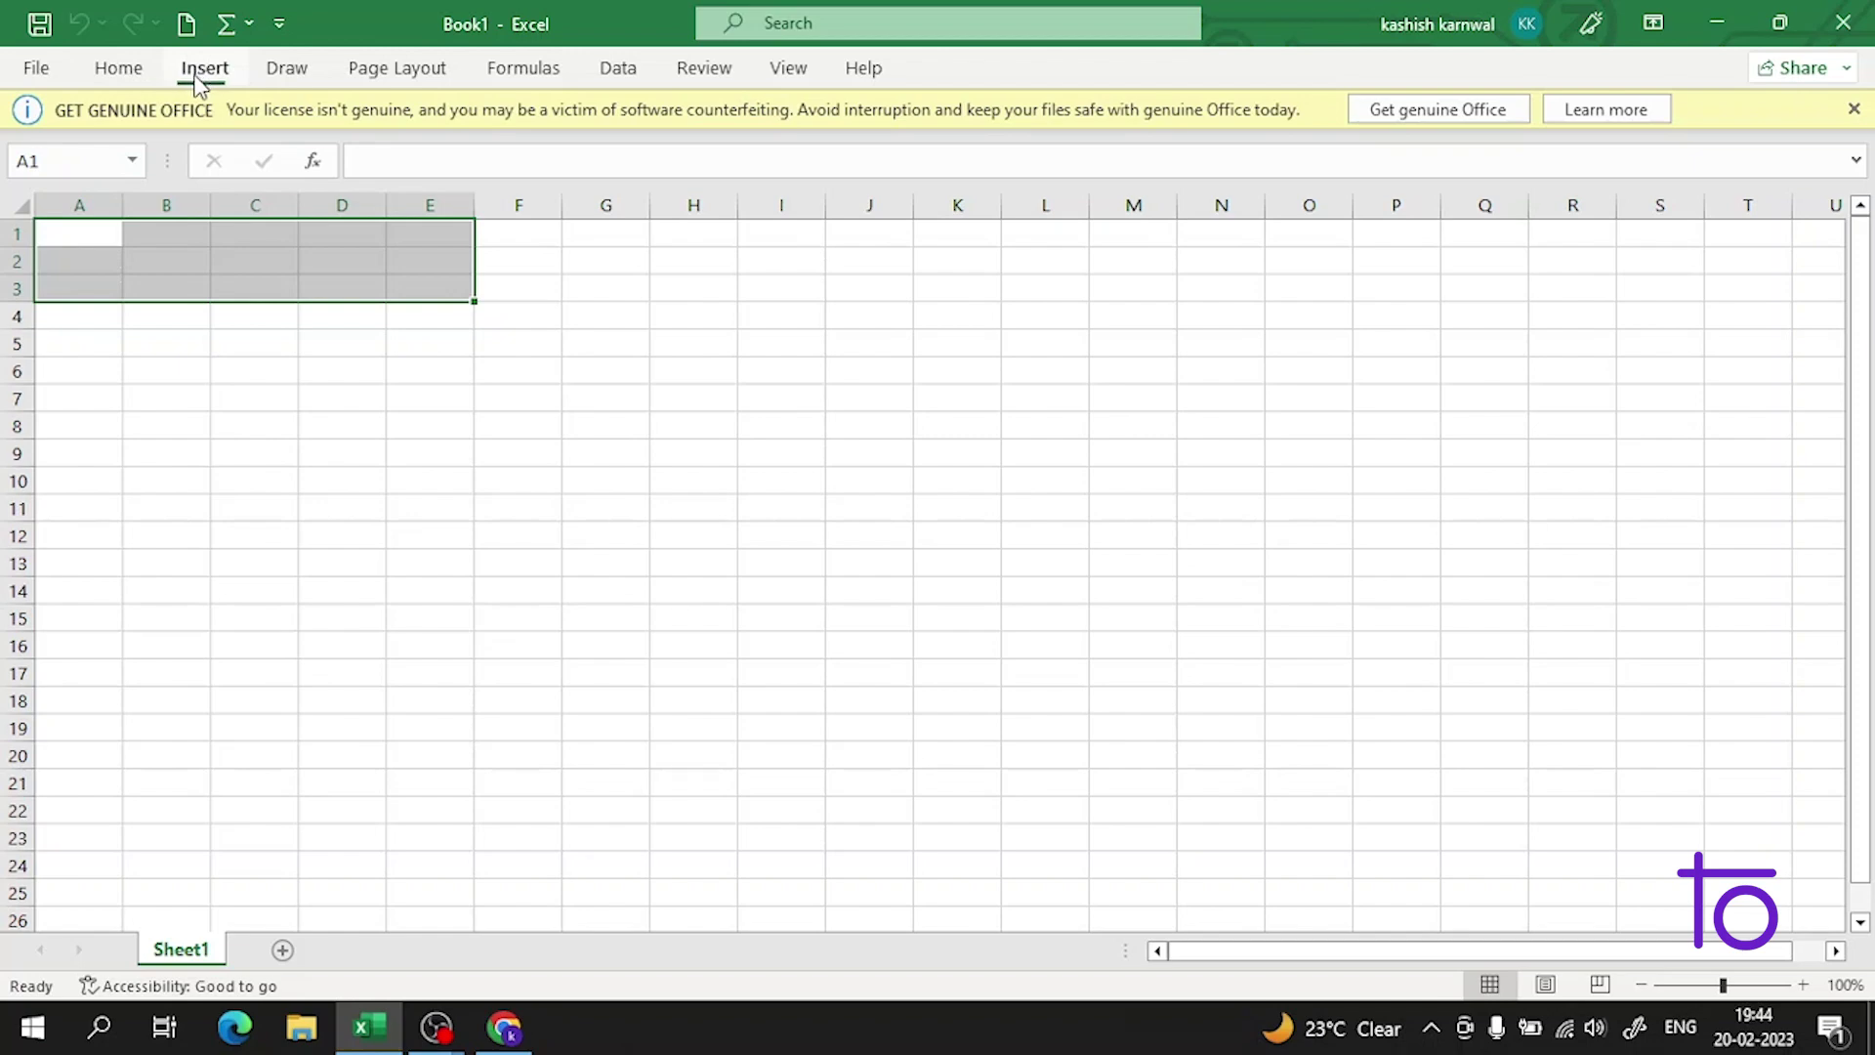
{"action": "left_click", "coordinate": [134, 73]}
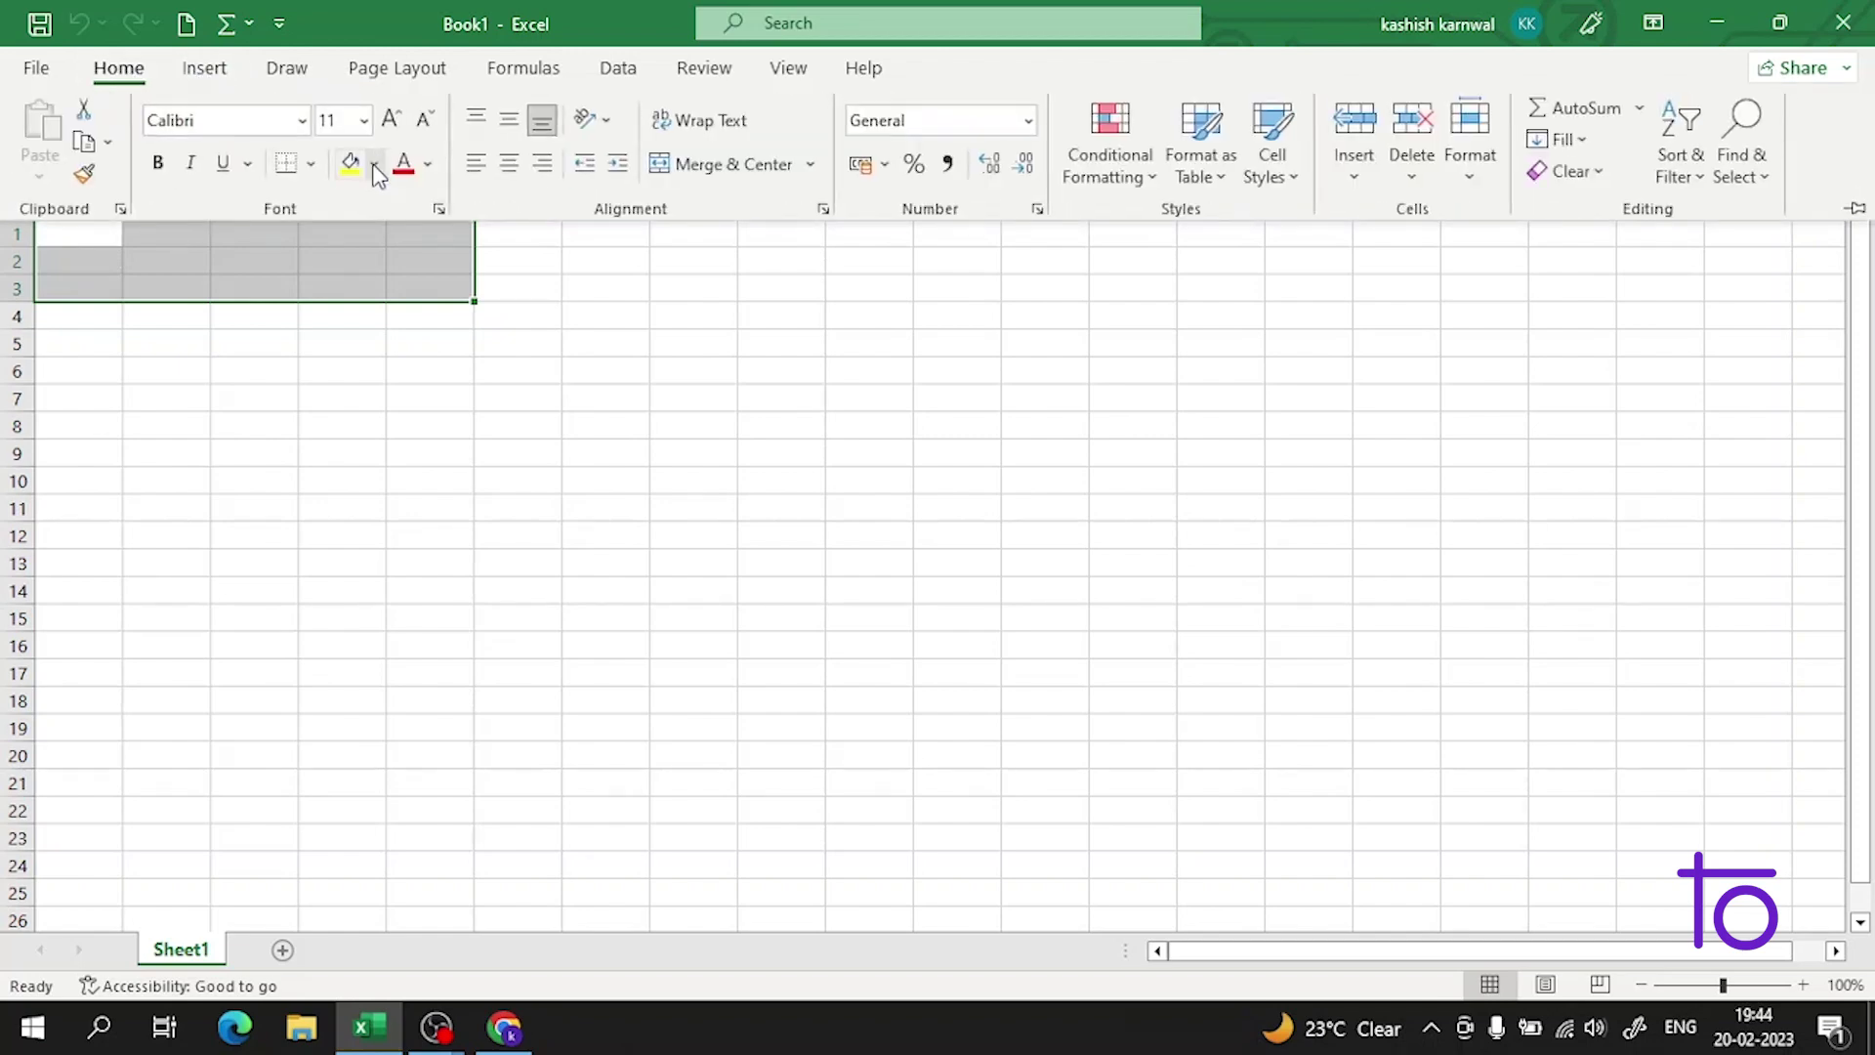
{"action": "left_click", "coordinate": [682, 161]}
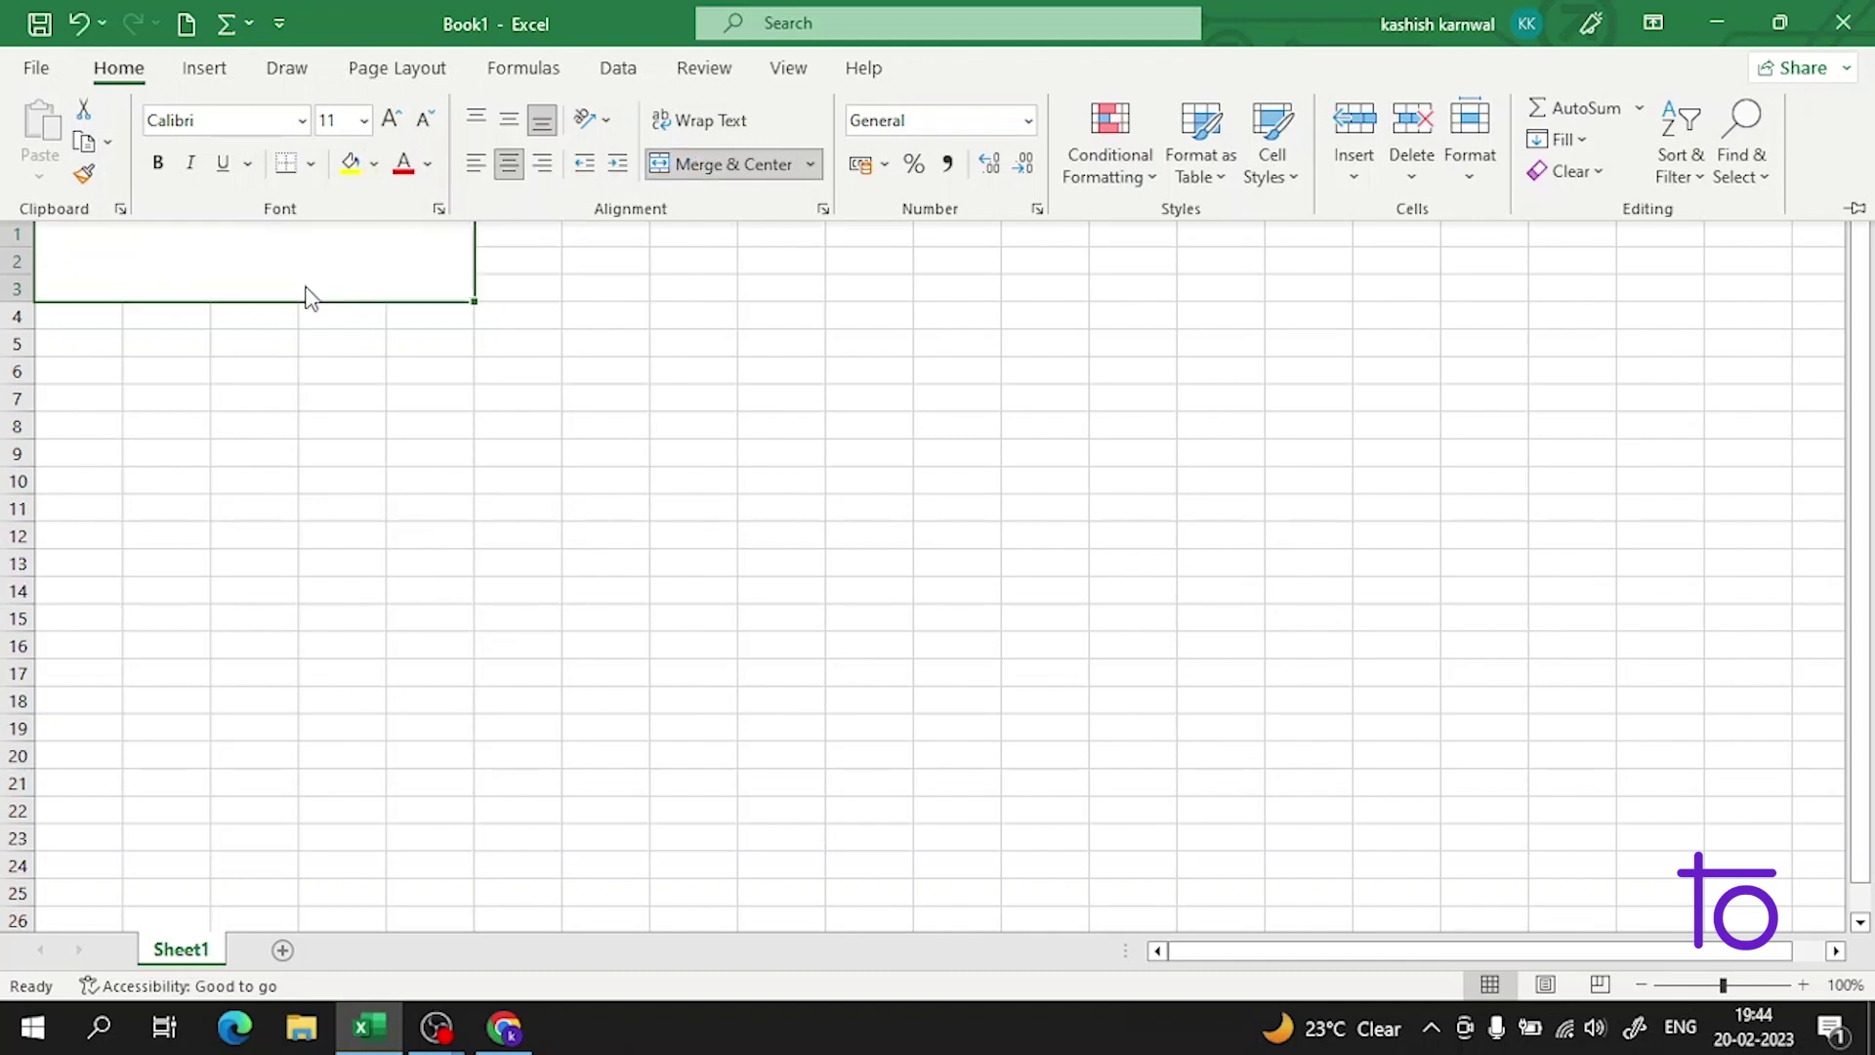
- Type the heading 'pie charts' in the merged cell and set it to size 36
{"action": "double_click", "coordinate": [255, 279]}
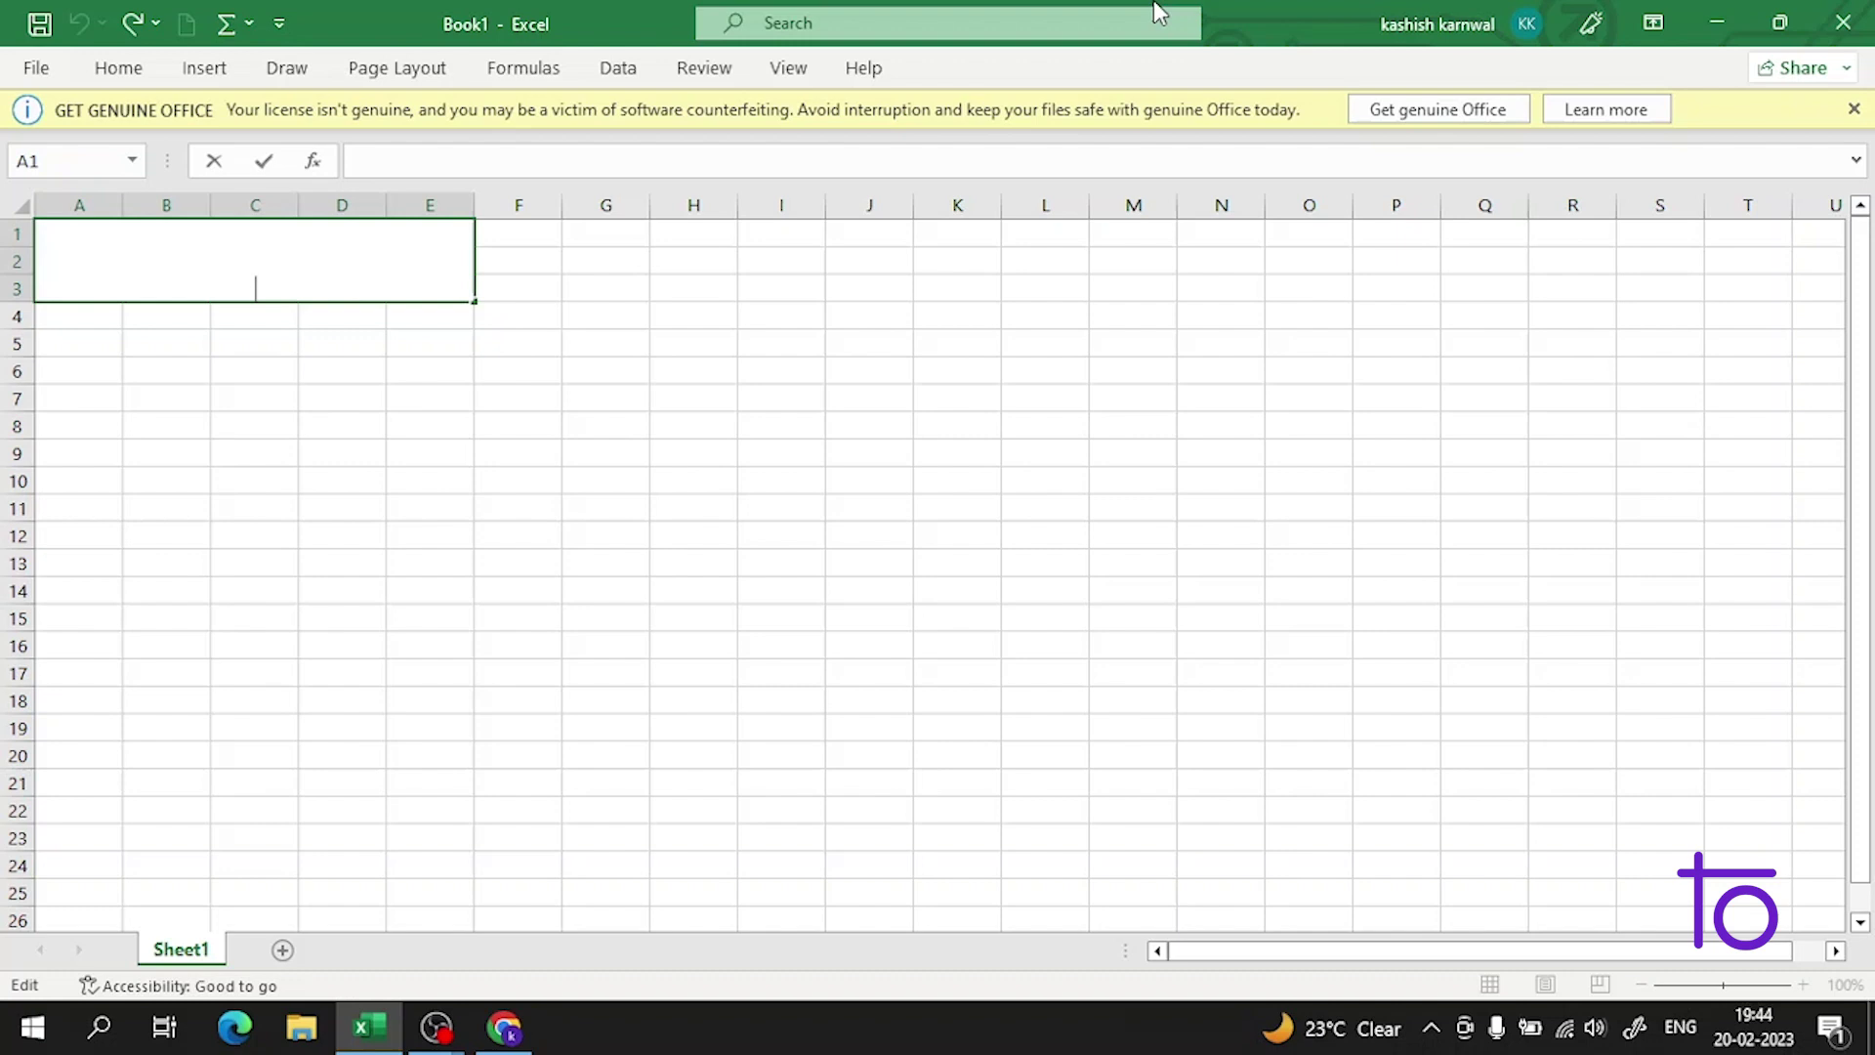
{"action": "type", "text": "pie charts"}
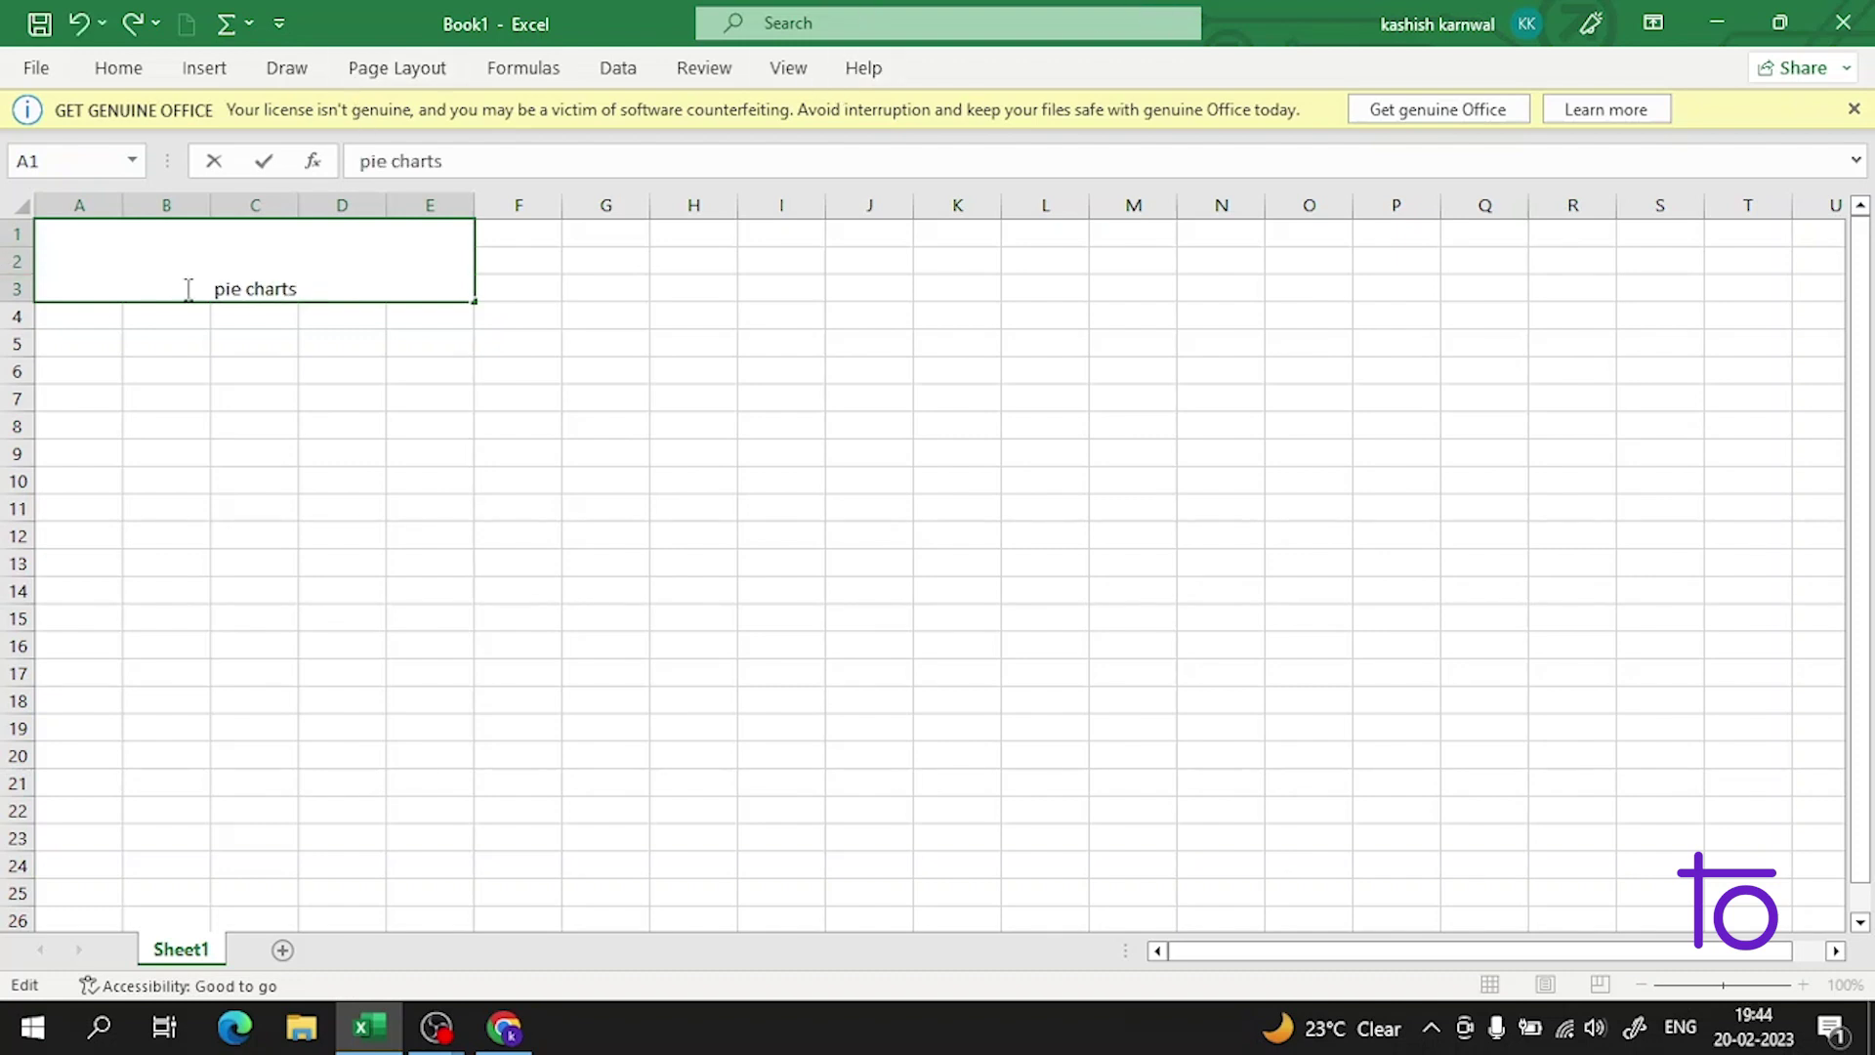
{"action": "left_click_drag", "start_coordinate": [299, 283], "coordinate": [211, 289]}
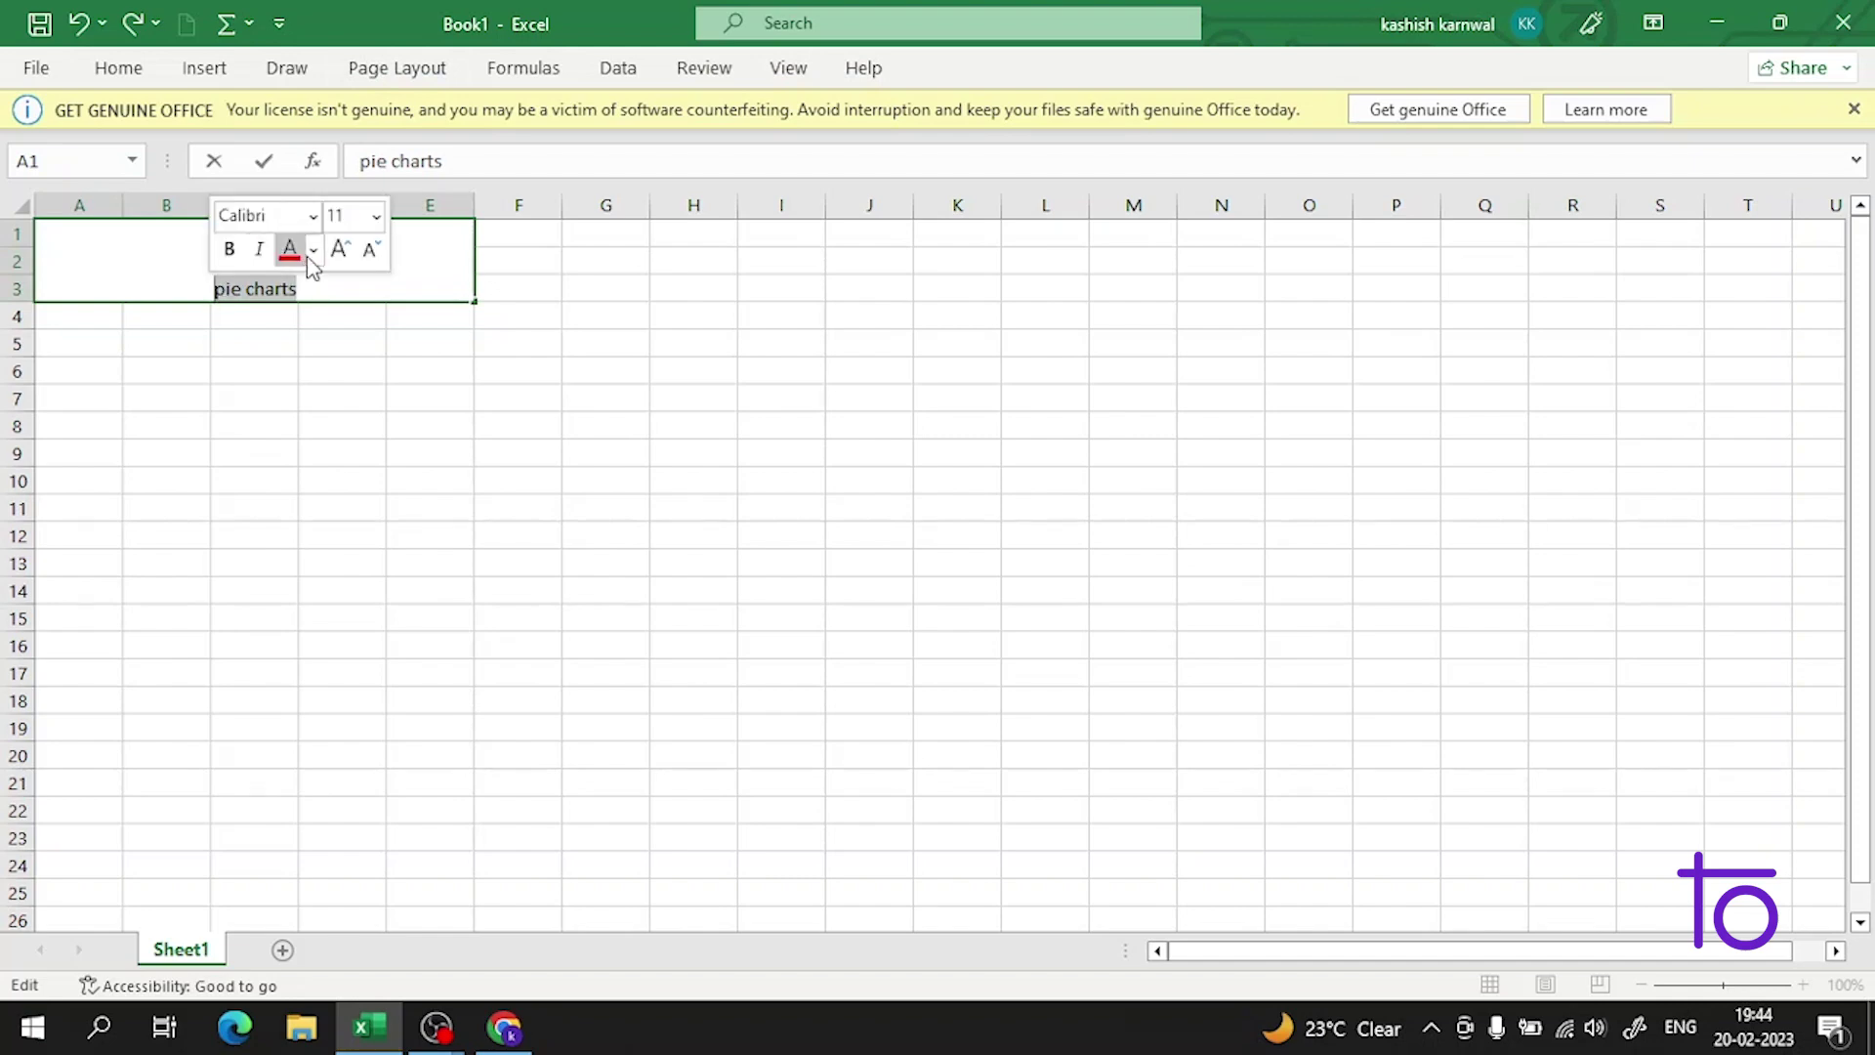
{"action": "left_click", "coordinate": [377, 216]}
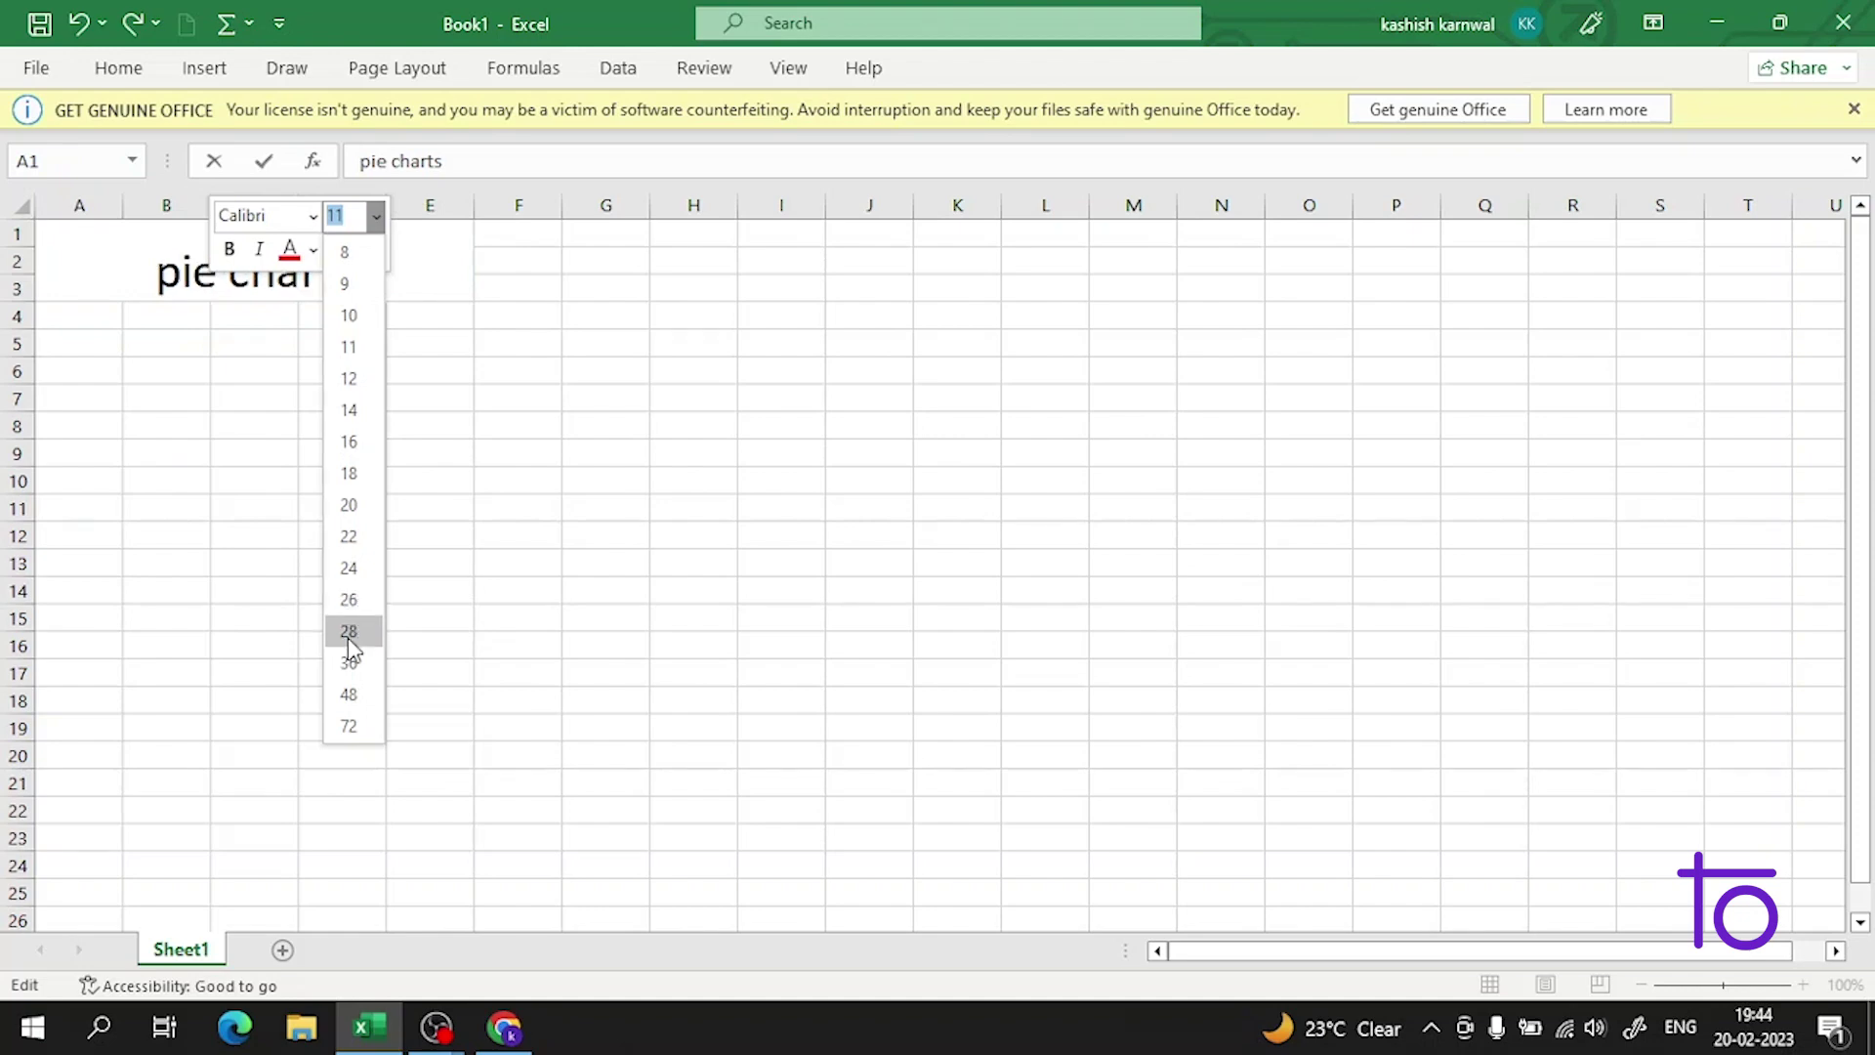
{"action": "left_click", "coordinate": [348, 664]}
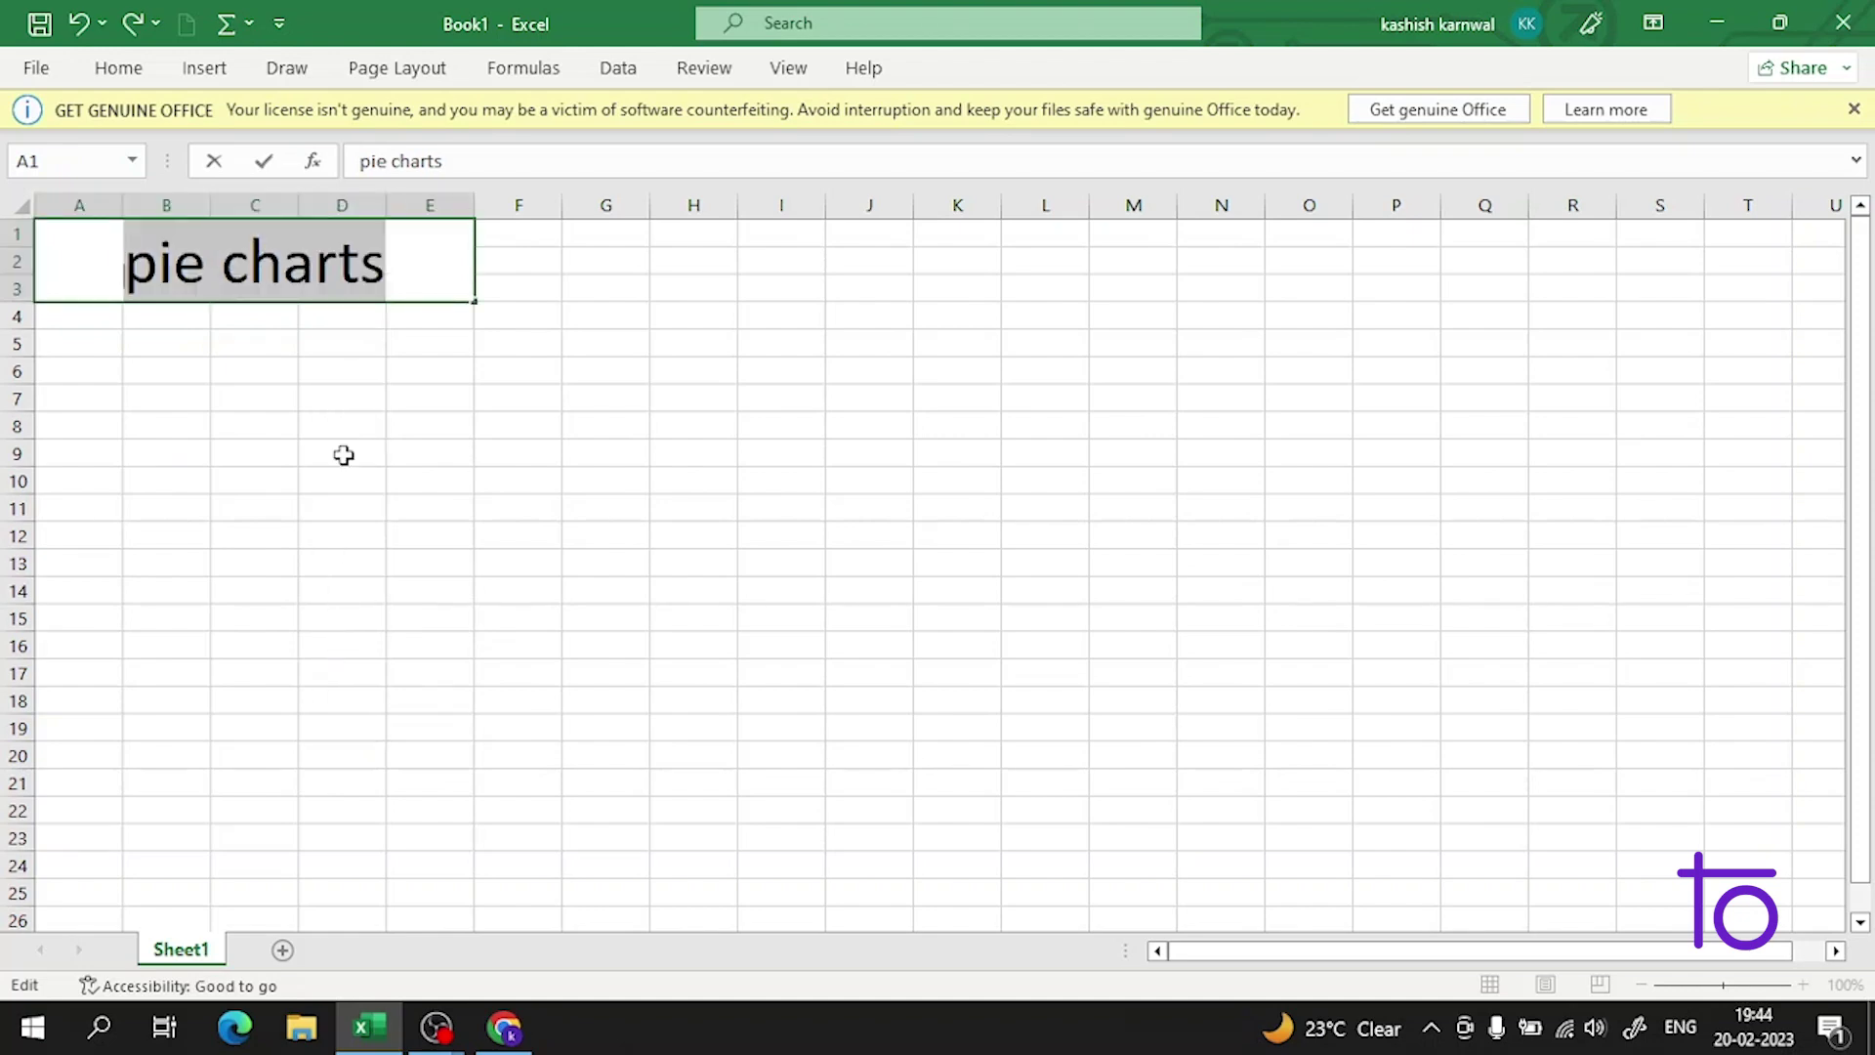
{"action": "left_click", "coordinate": [343, 456]}
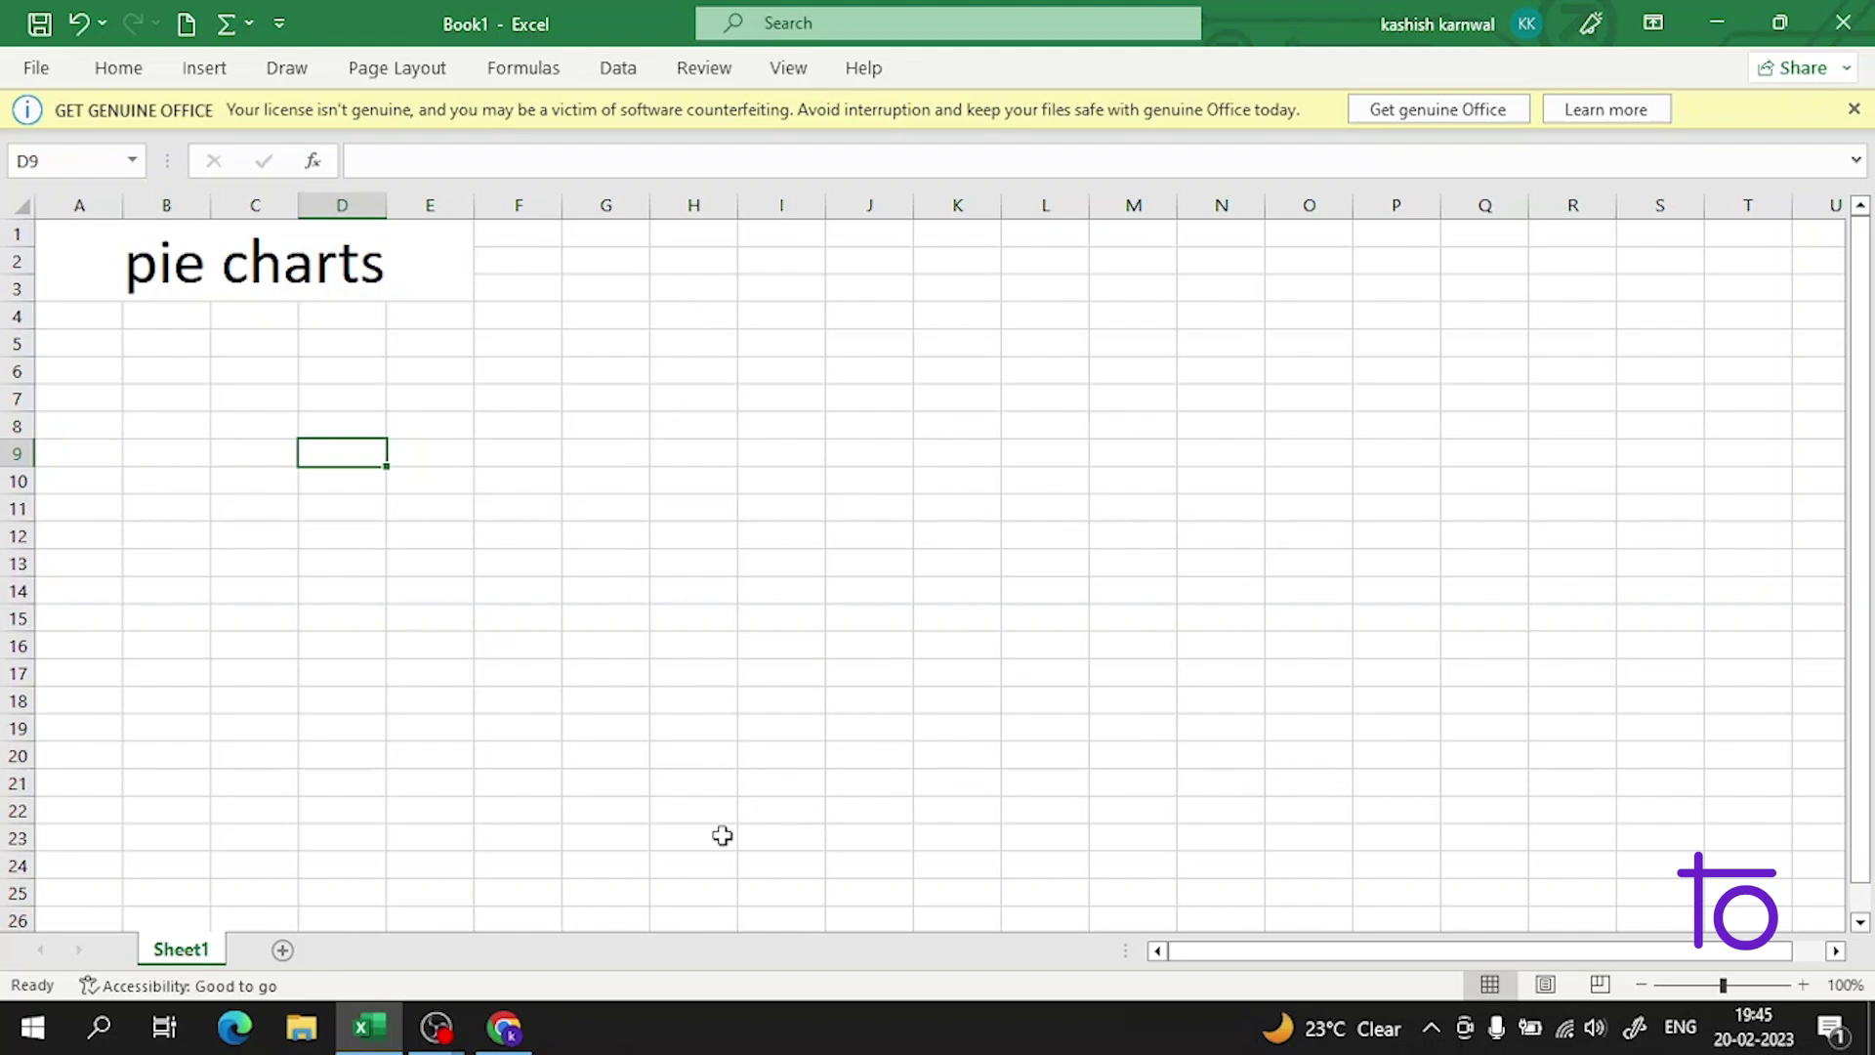
- Enter 'type' in A4 with grass, fire, water and bug listed beneath it
{"action": "left_click", "coordinate": [84, 321]}
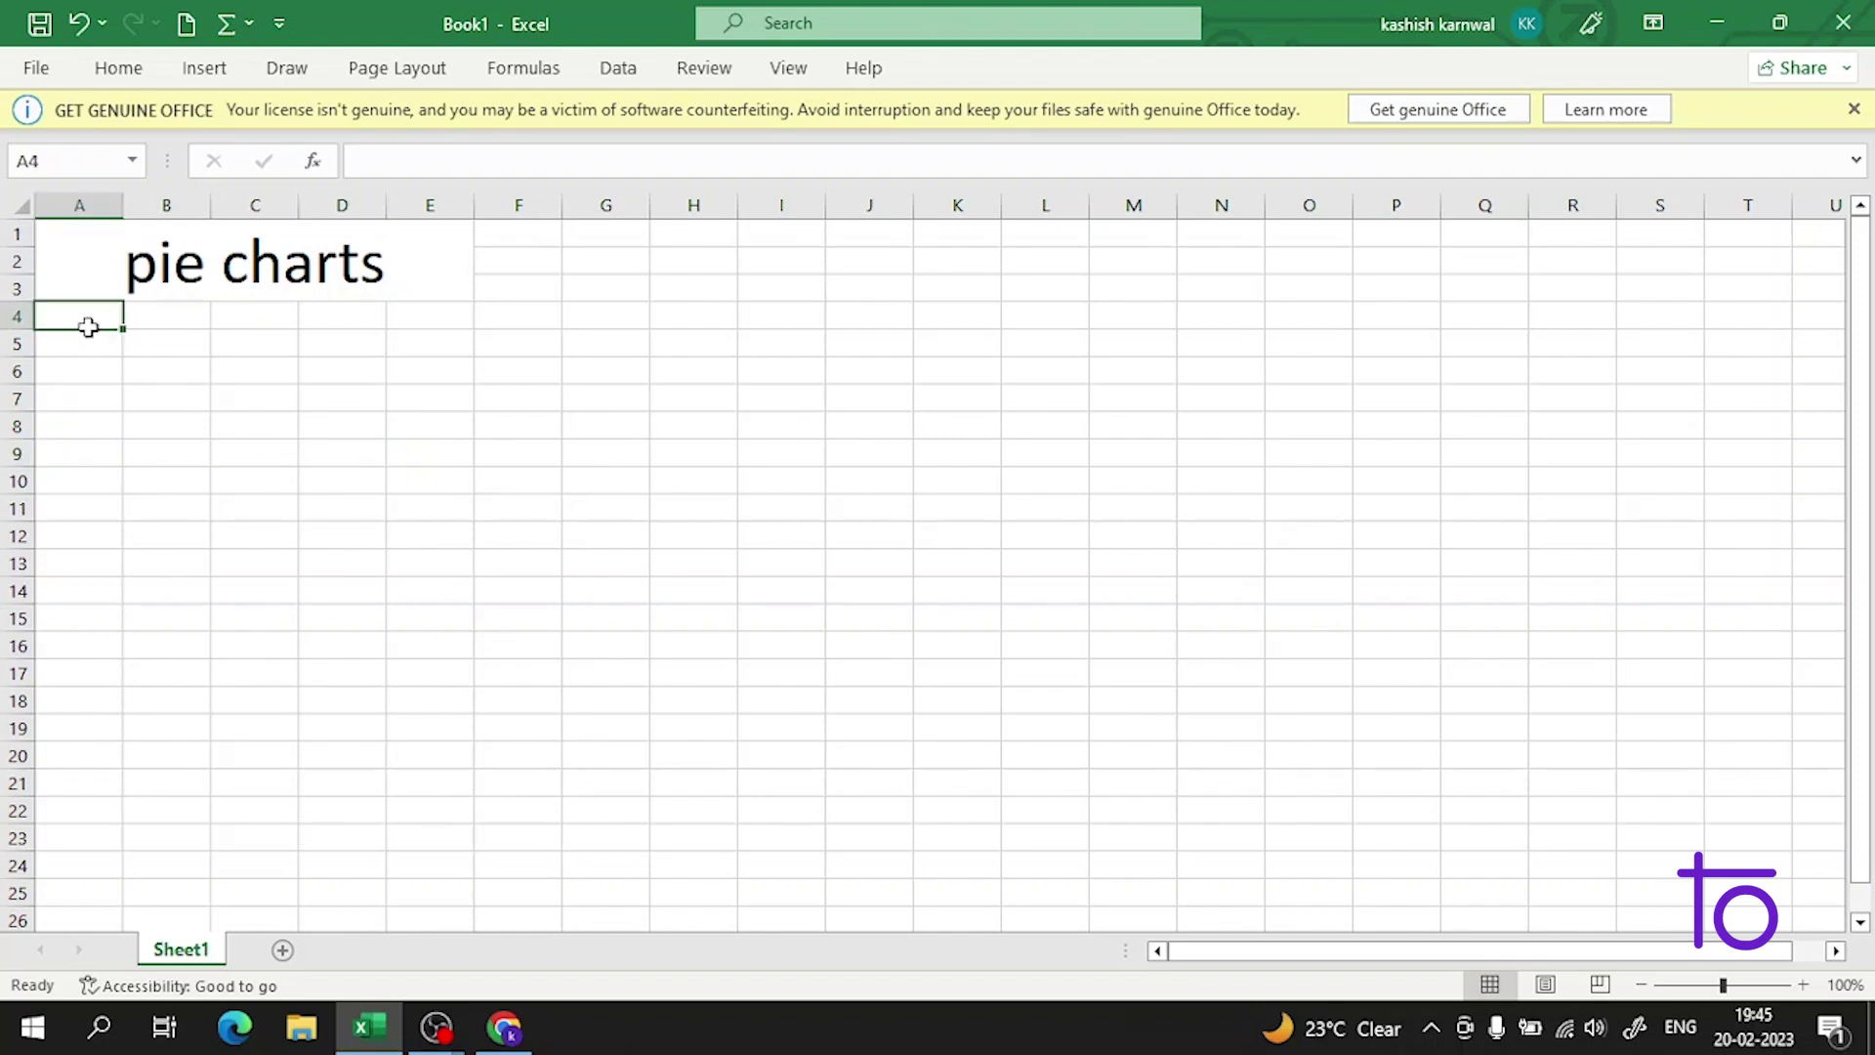
{"action": "type", "text": "ttype"}
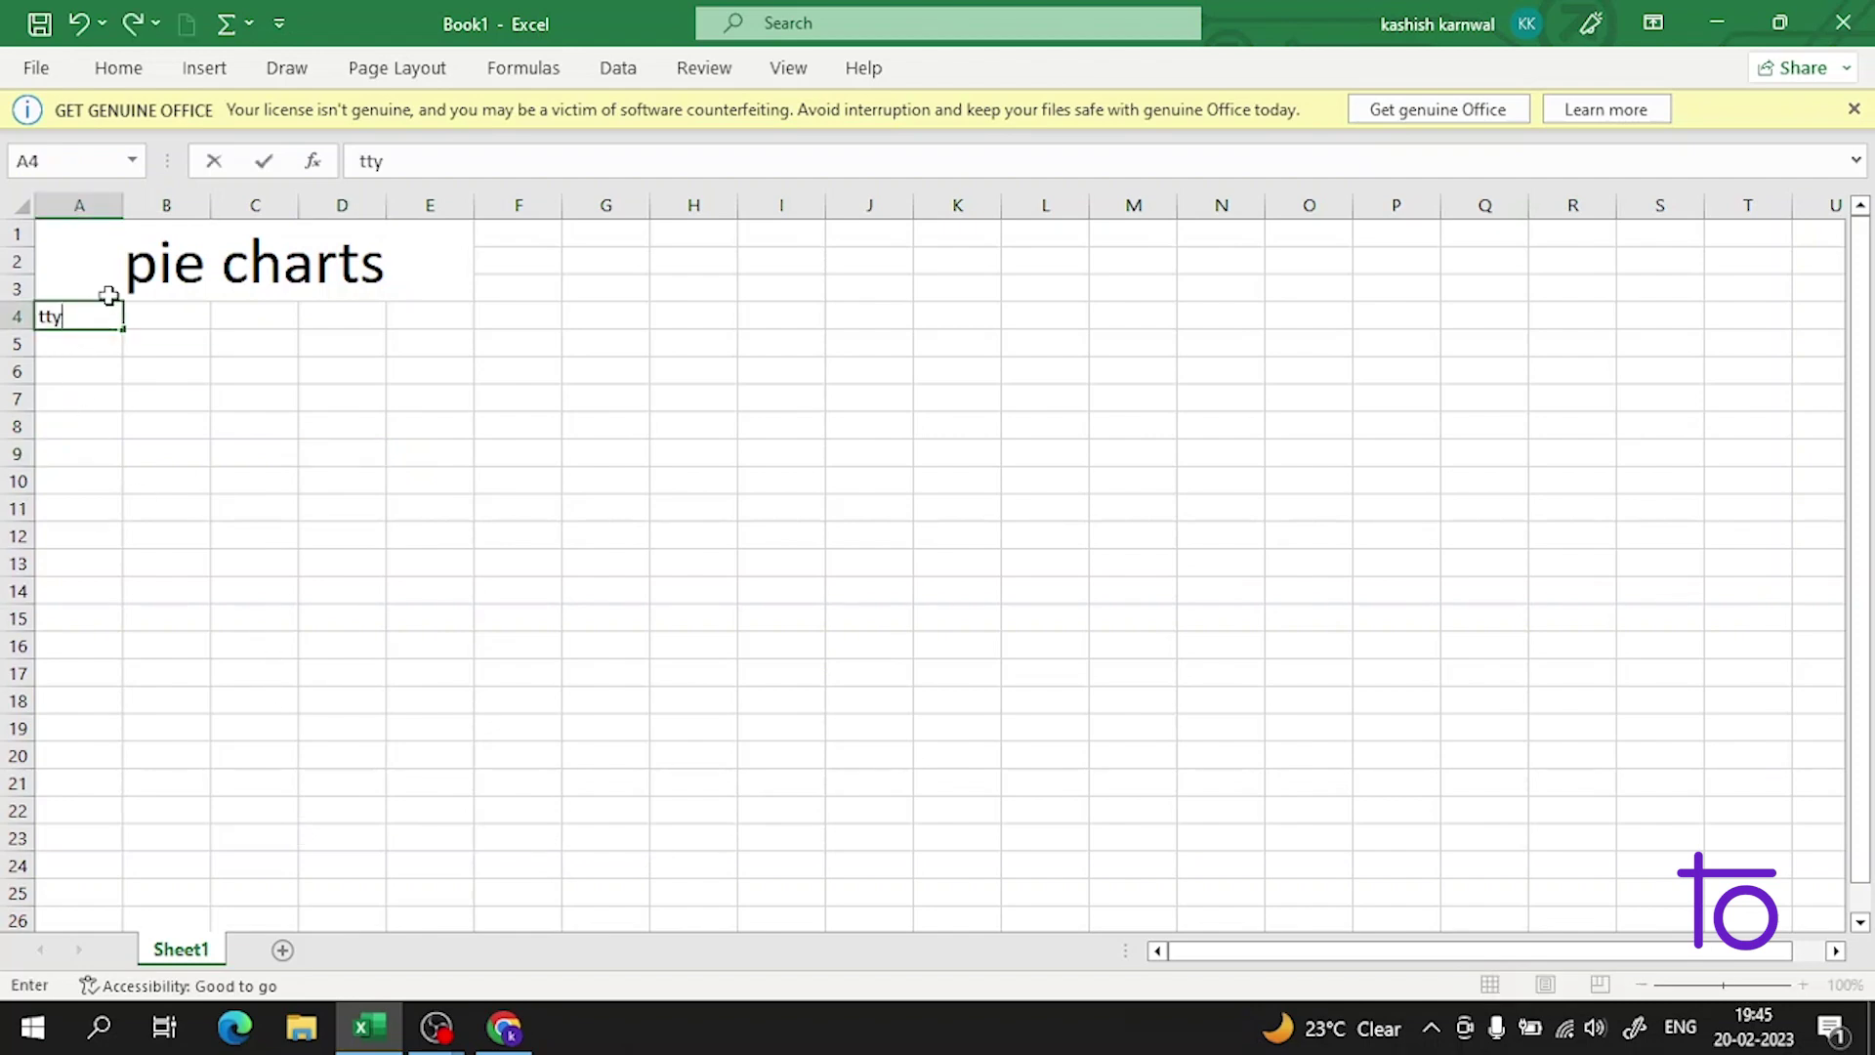
{"action": "key", "text": "BackSpace"}
{"action": "key", "text": "BackSpace"}
{"action": "key", "text": "BackSpace"}
{"action": "key", "text": "BackSpace"}
{"action": "type", "text": "ype"}
{"action": "key", "text": "Return"}
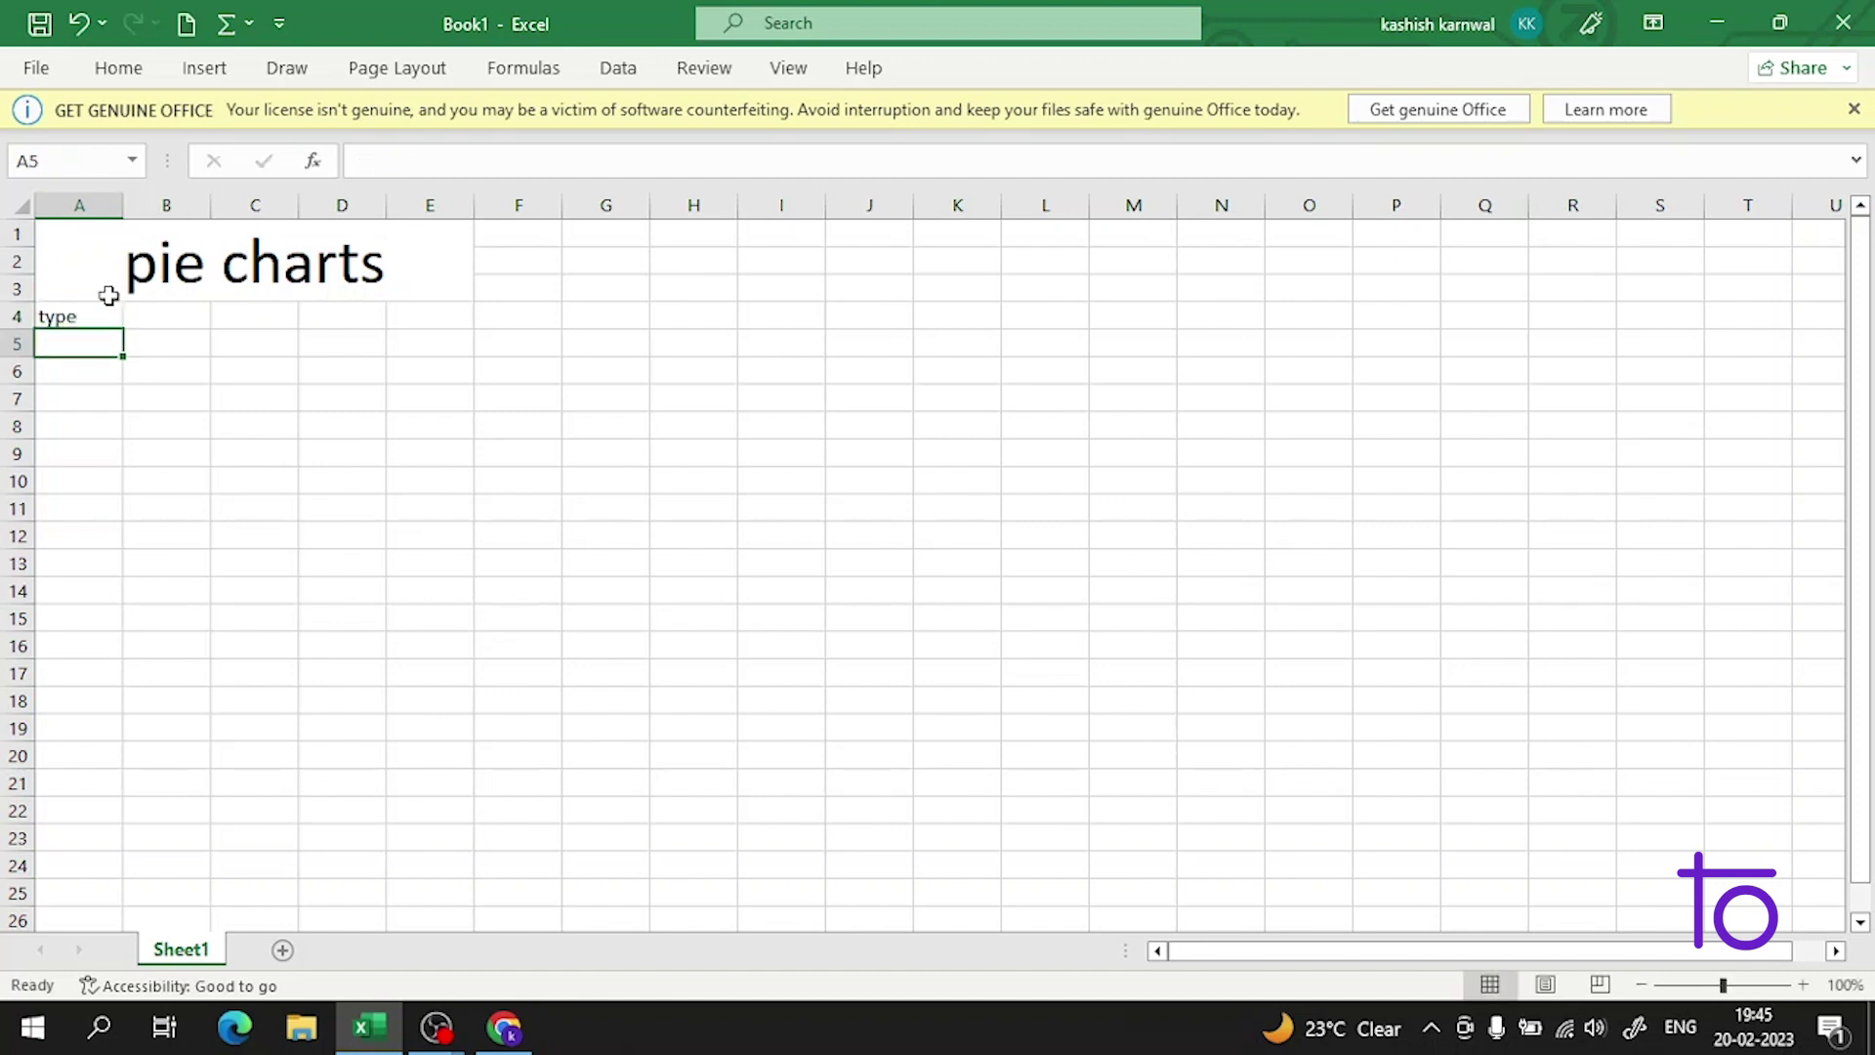
{"action": "type", "text": "gras"}
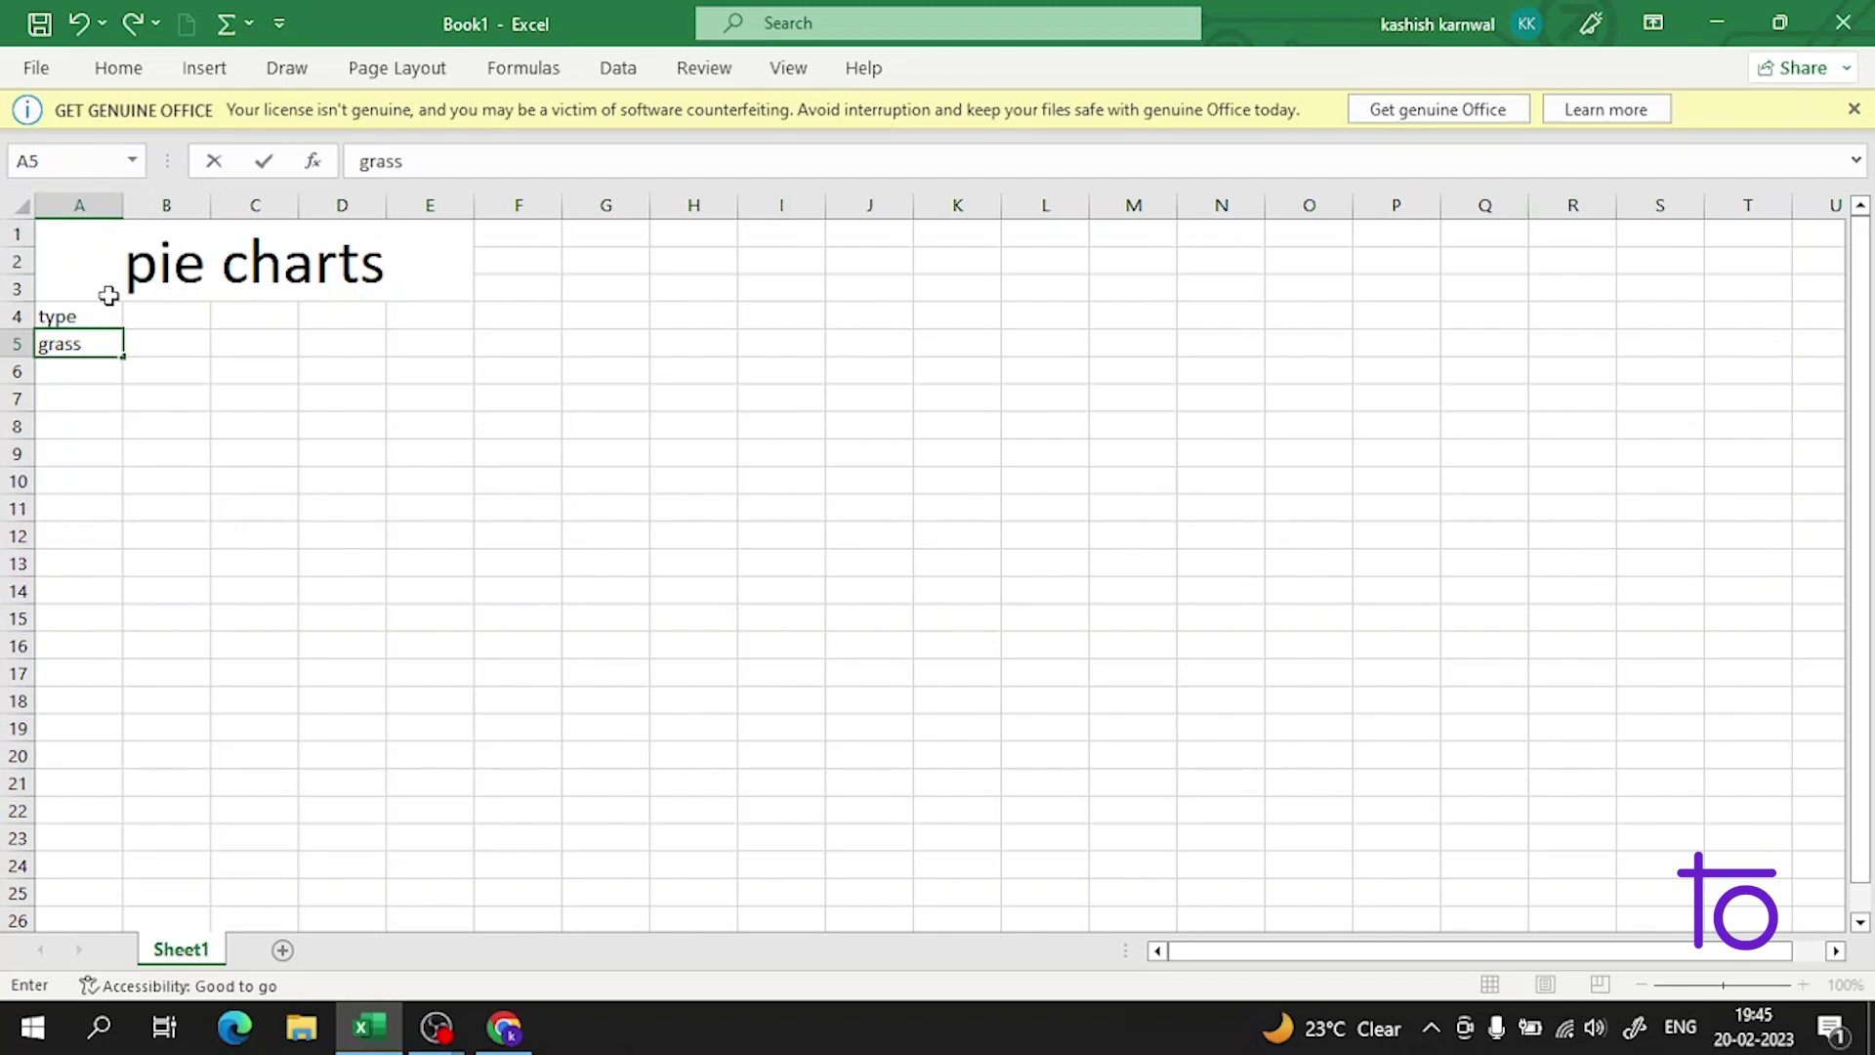
{"action": "type", "text": "s"}
{"action": "key", "text": "Return"}
{"action": "type", "text": "fire"}
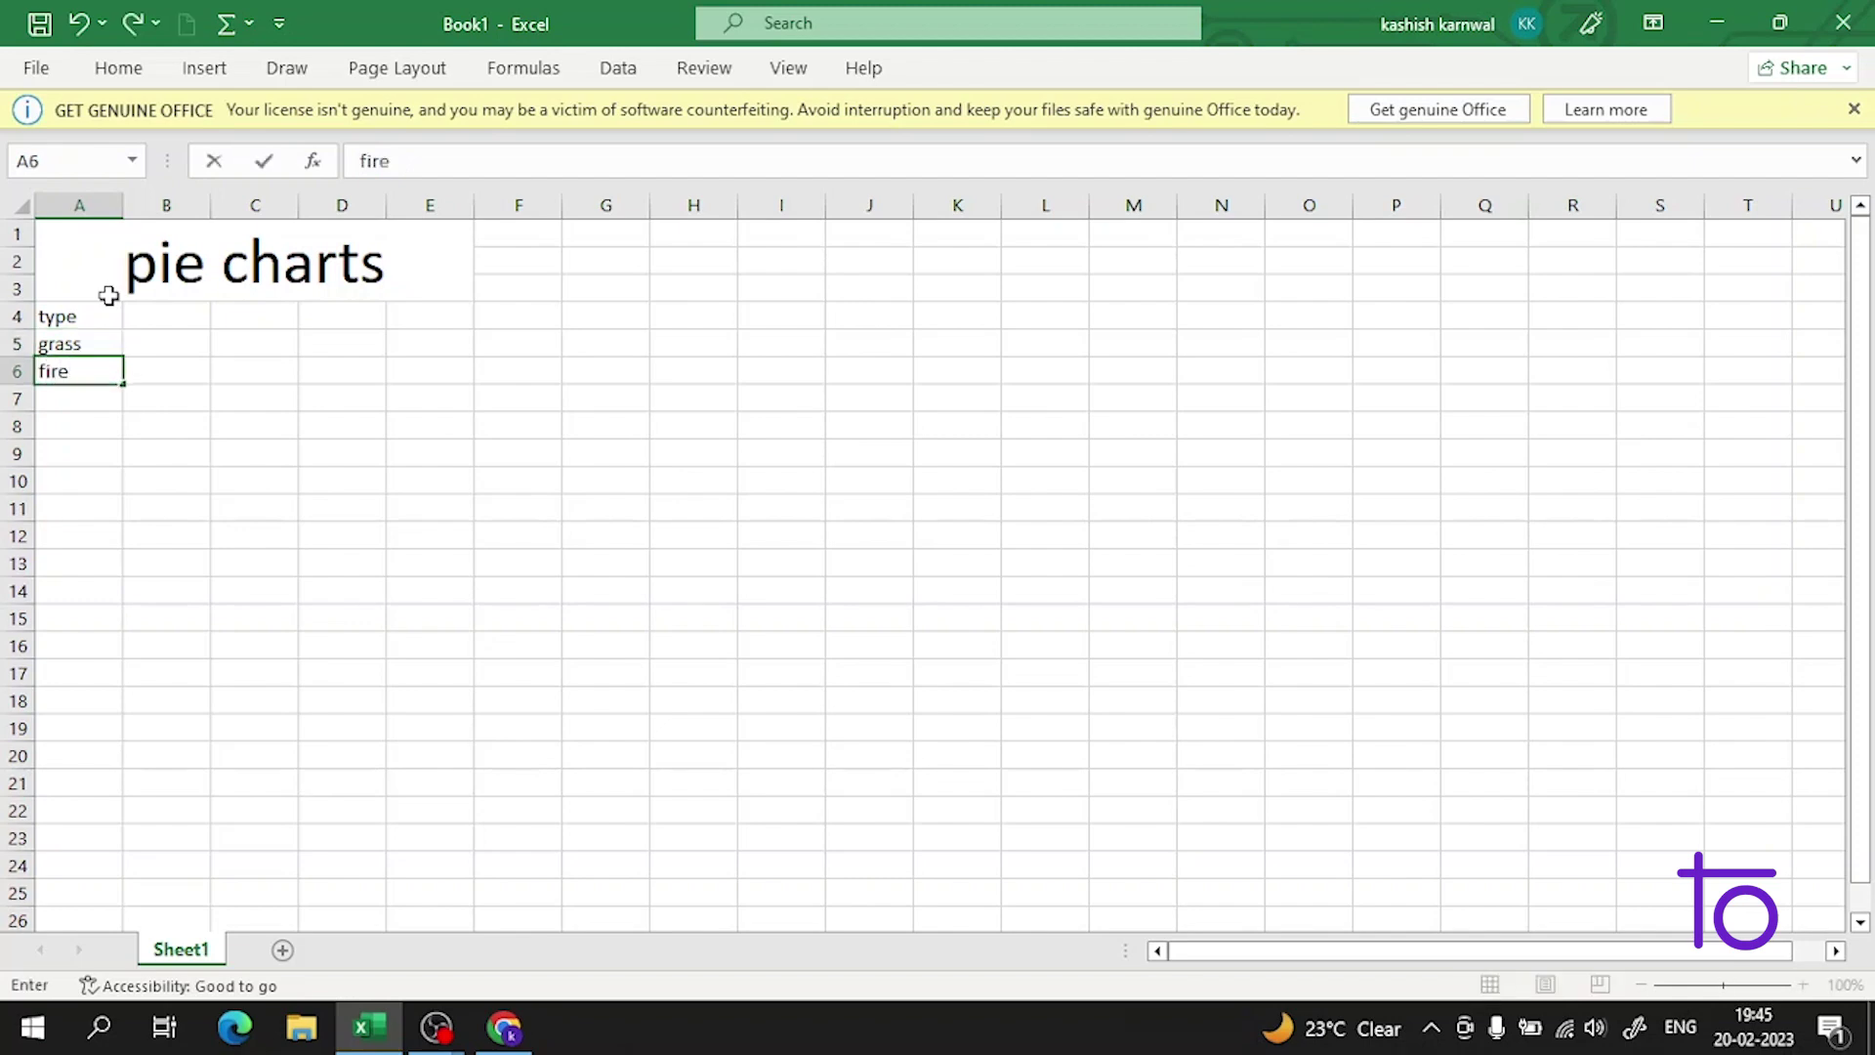
{"action": "key", "text": "Return"}
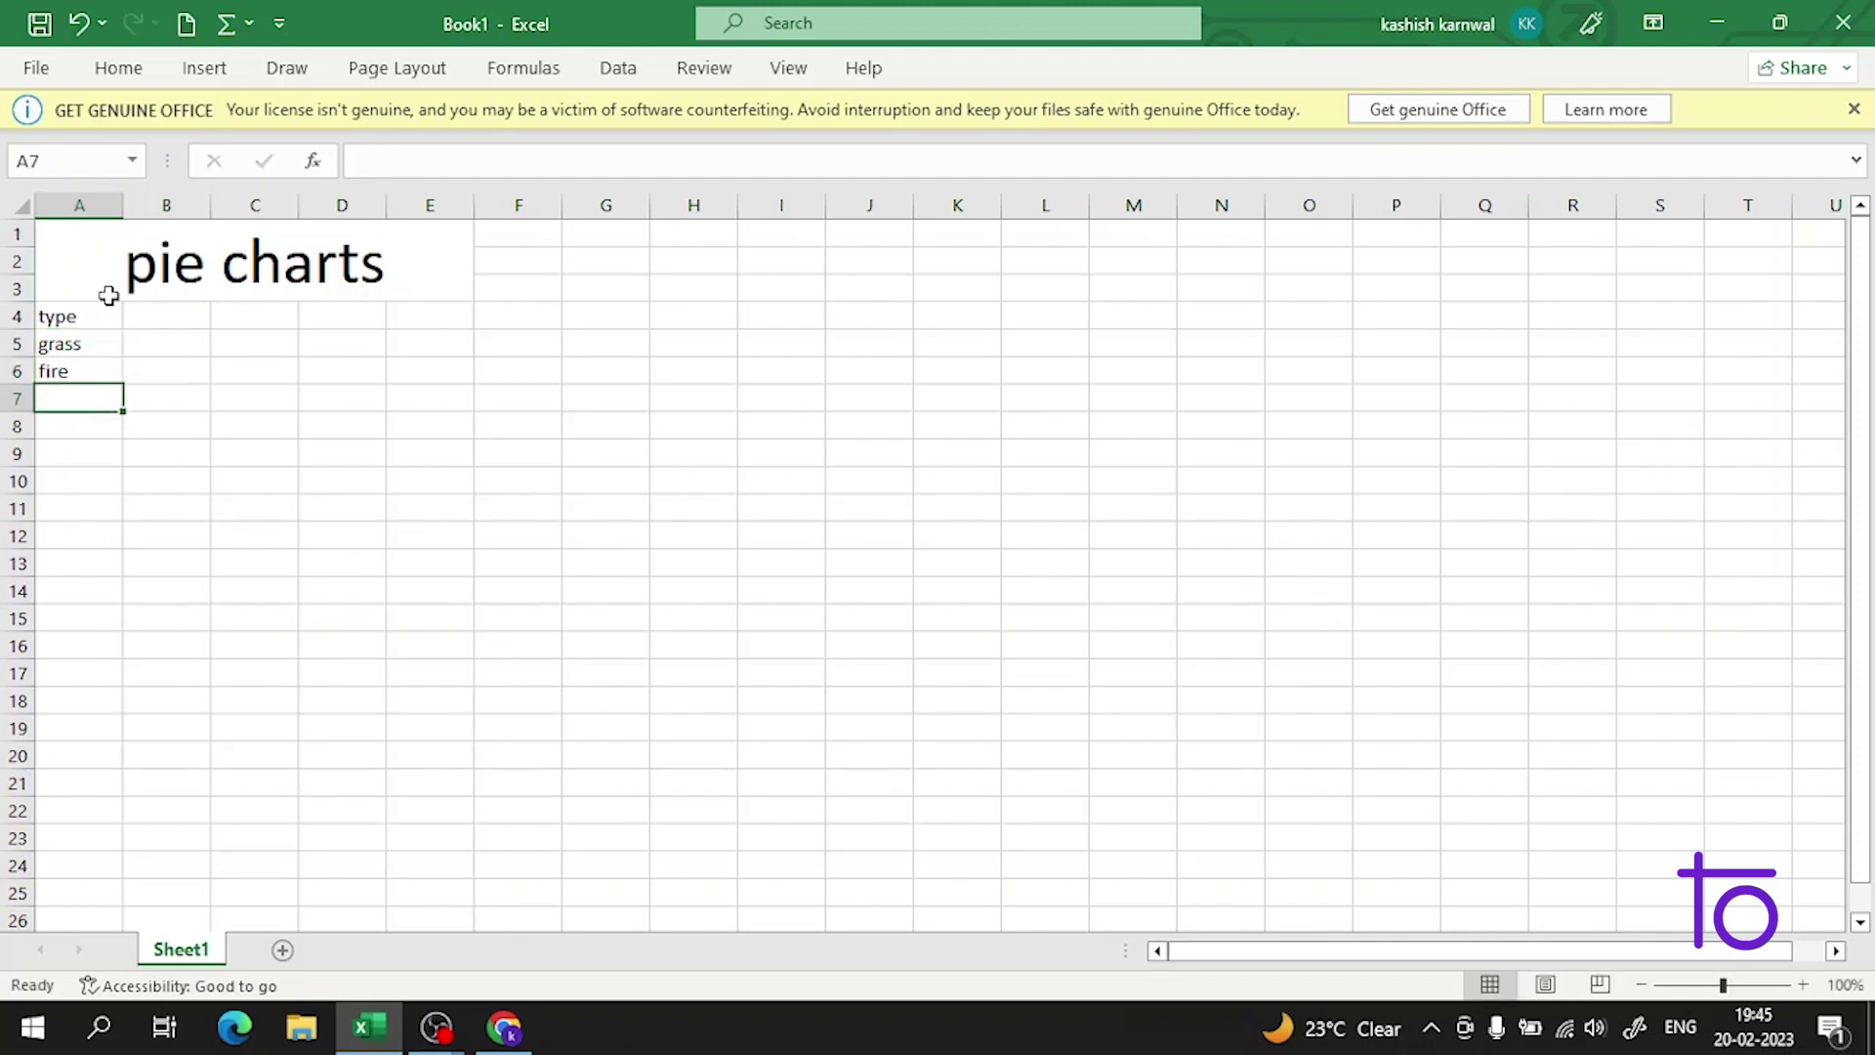
{"action": "type", "text": "water"}
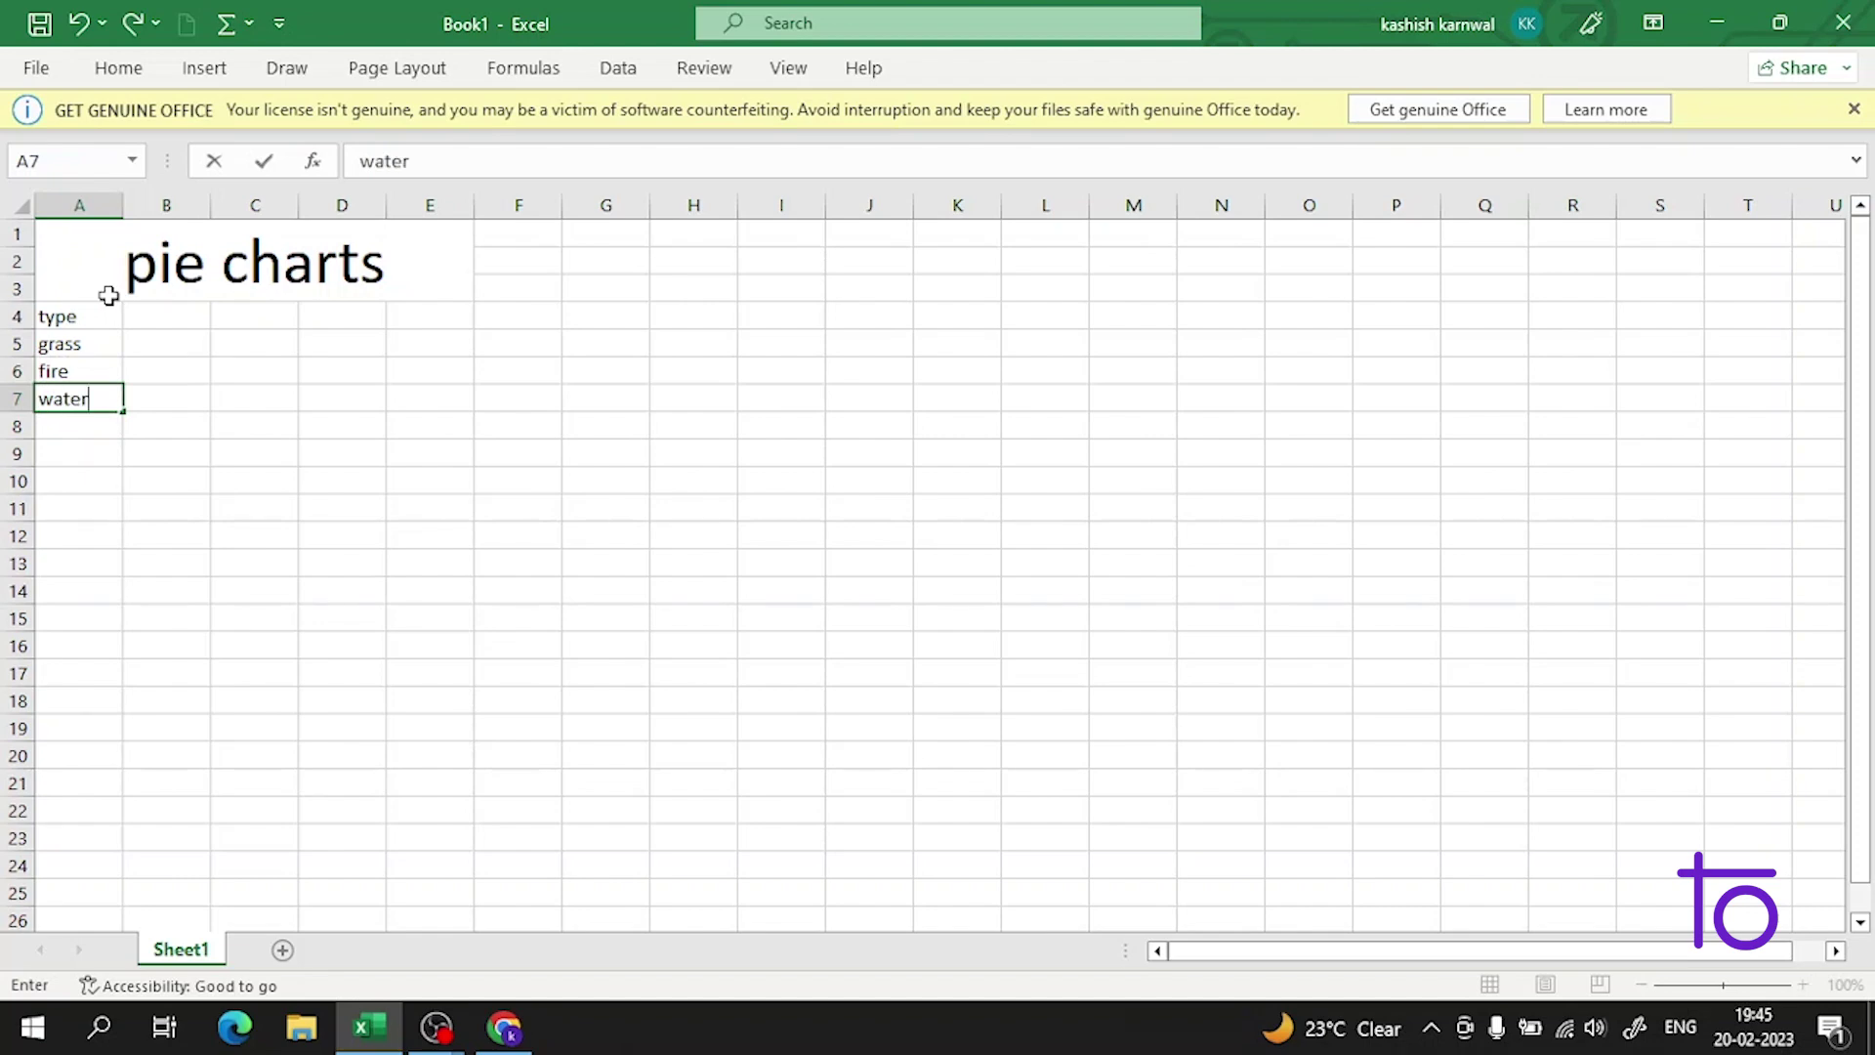
{"action": "key", "text": "Return"}
{"action": "type", "text": "bug"}
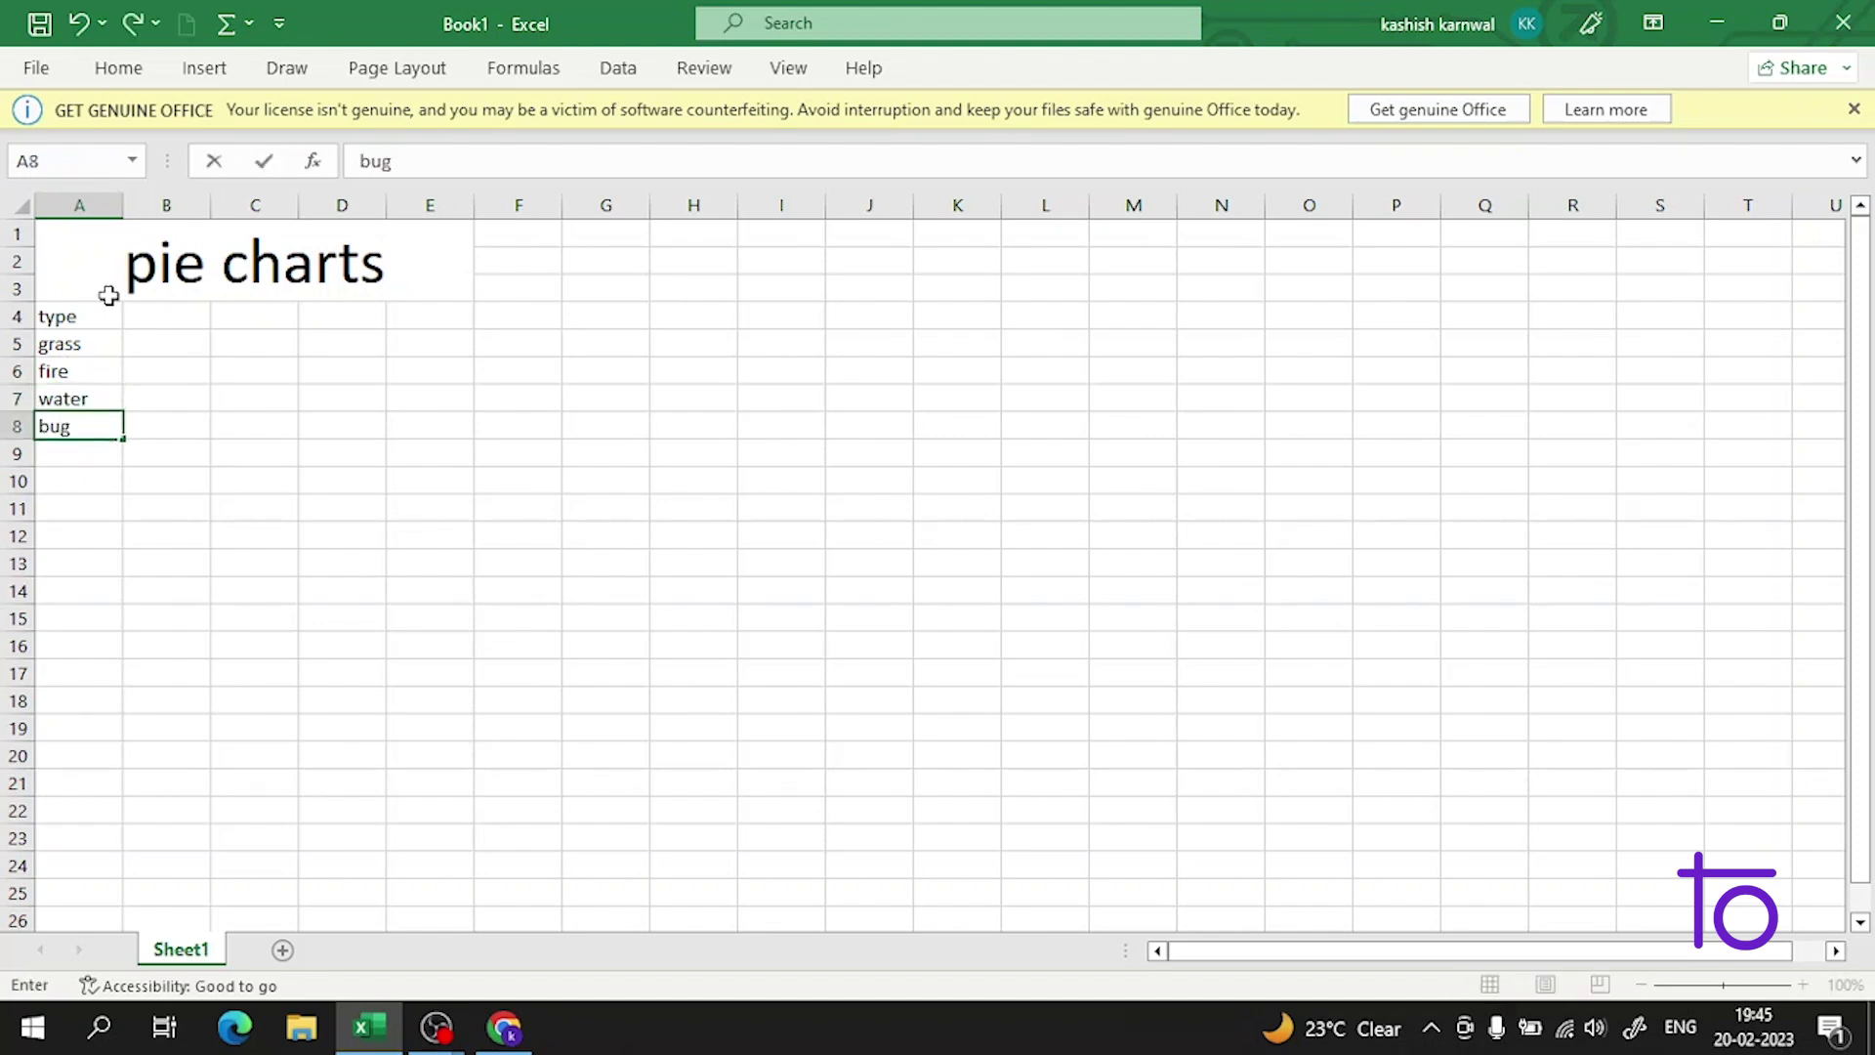
- Enter the 'count gen1' header in B4 with values 12, 12, 30 and 13 below
{"action": "left_click", "coordinate": [169, 315]}
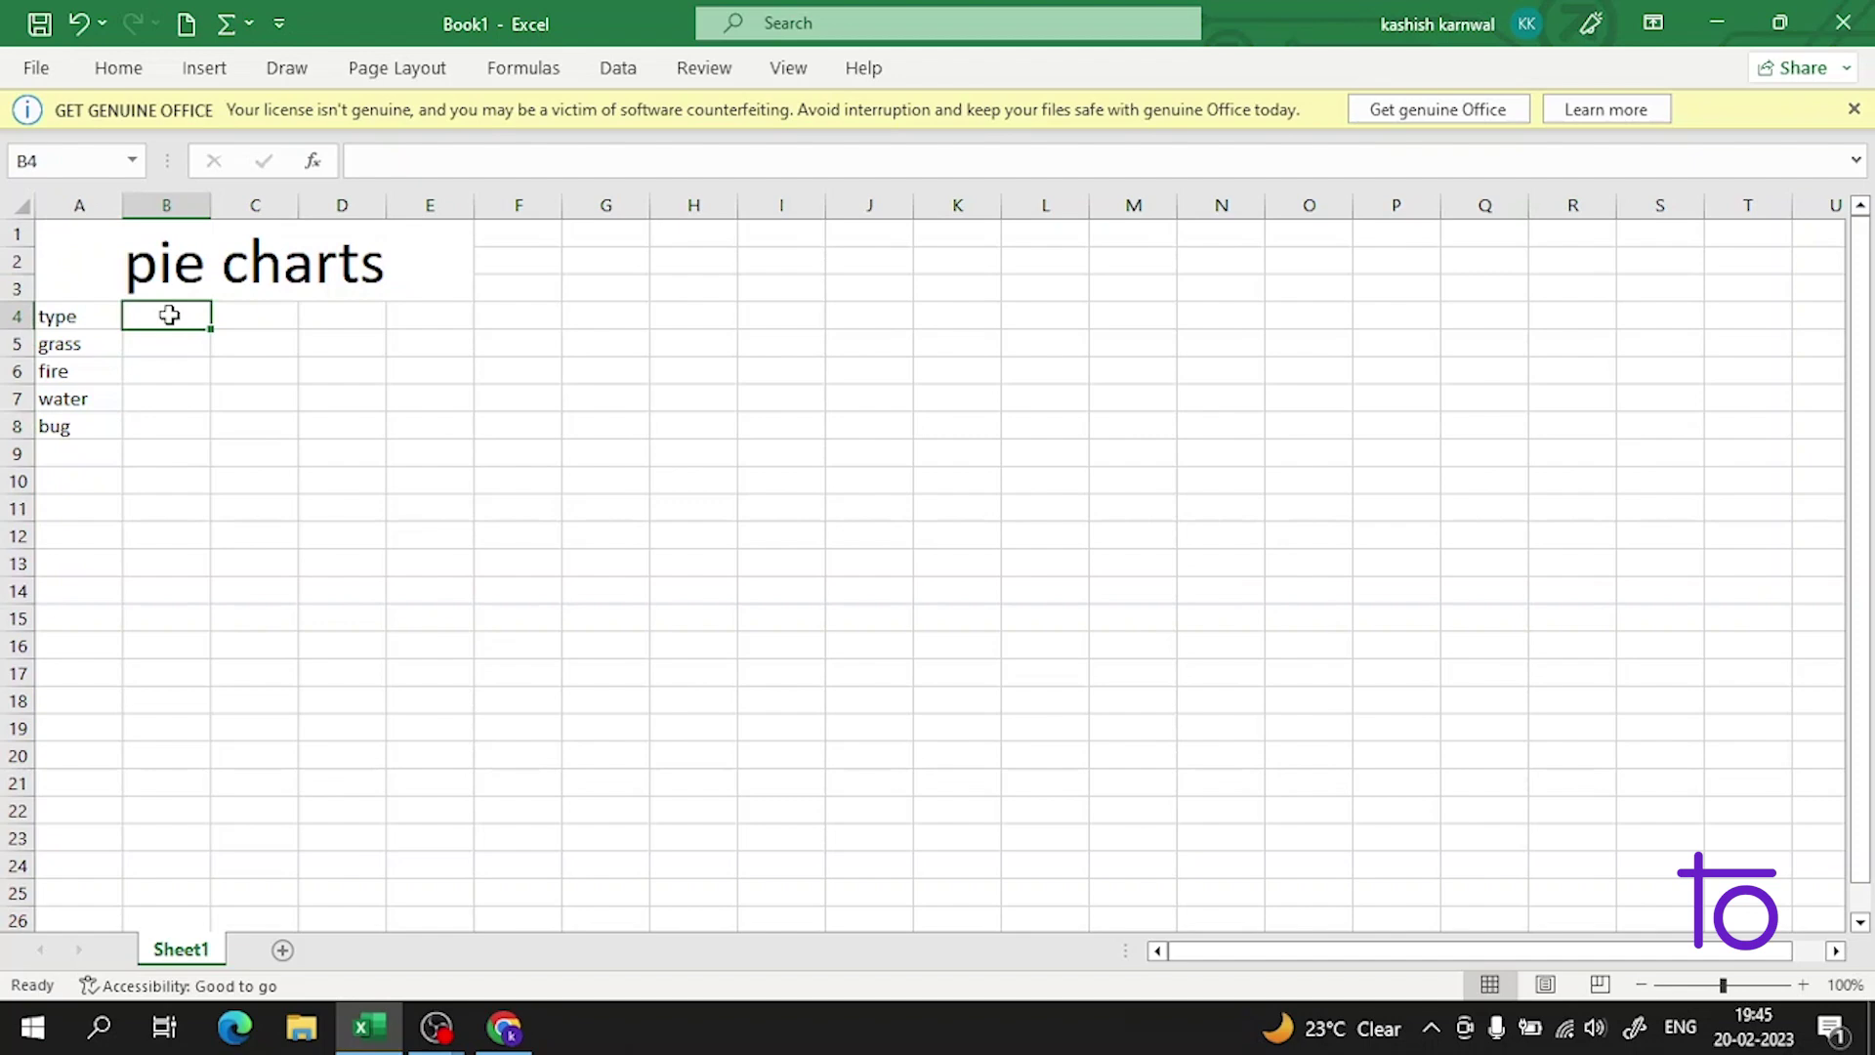
{"action": "type", "text": "co"}
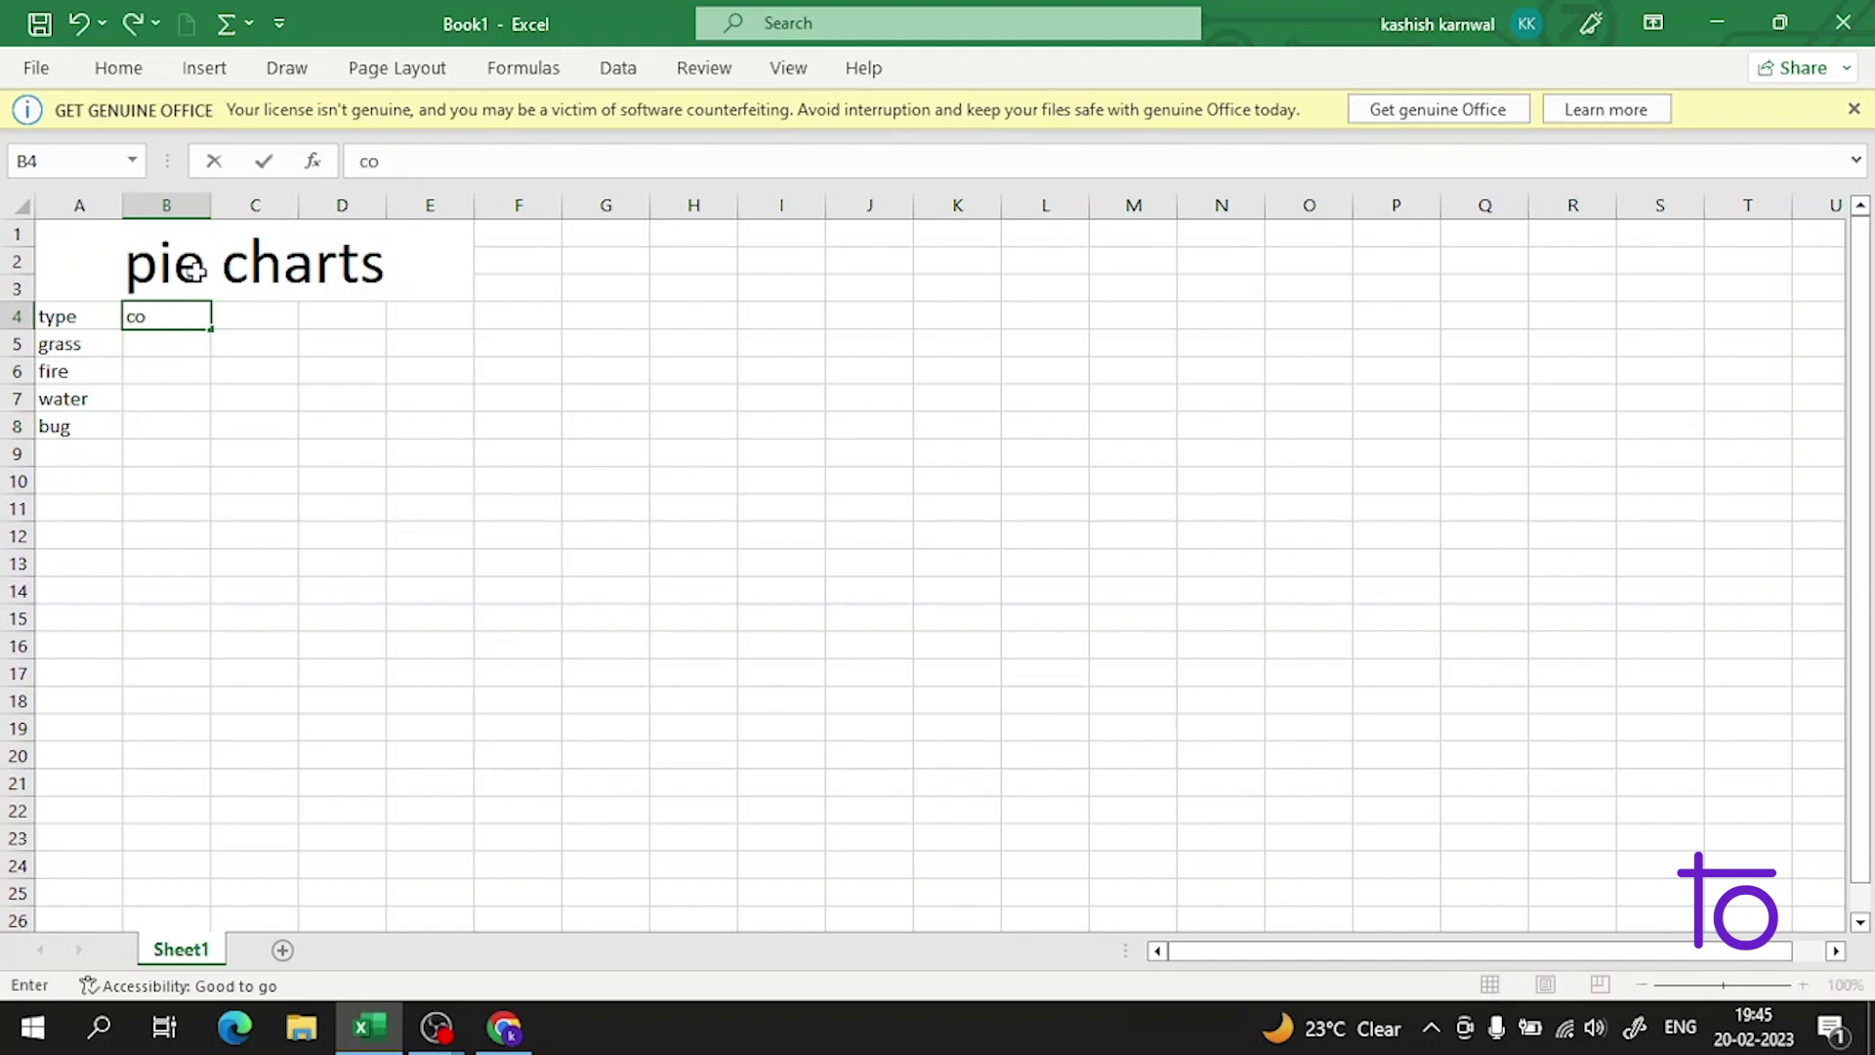
{"action": "type", "text": "unt gen1"}
{"action": "key", "text": "Return"}
{"action": "type", "text": "12"}
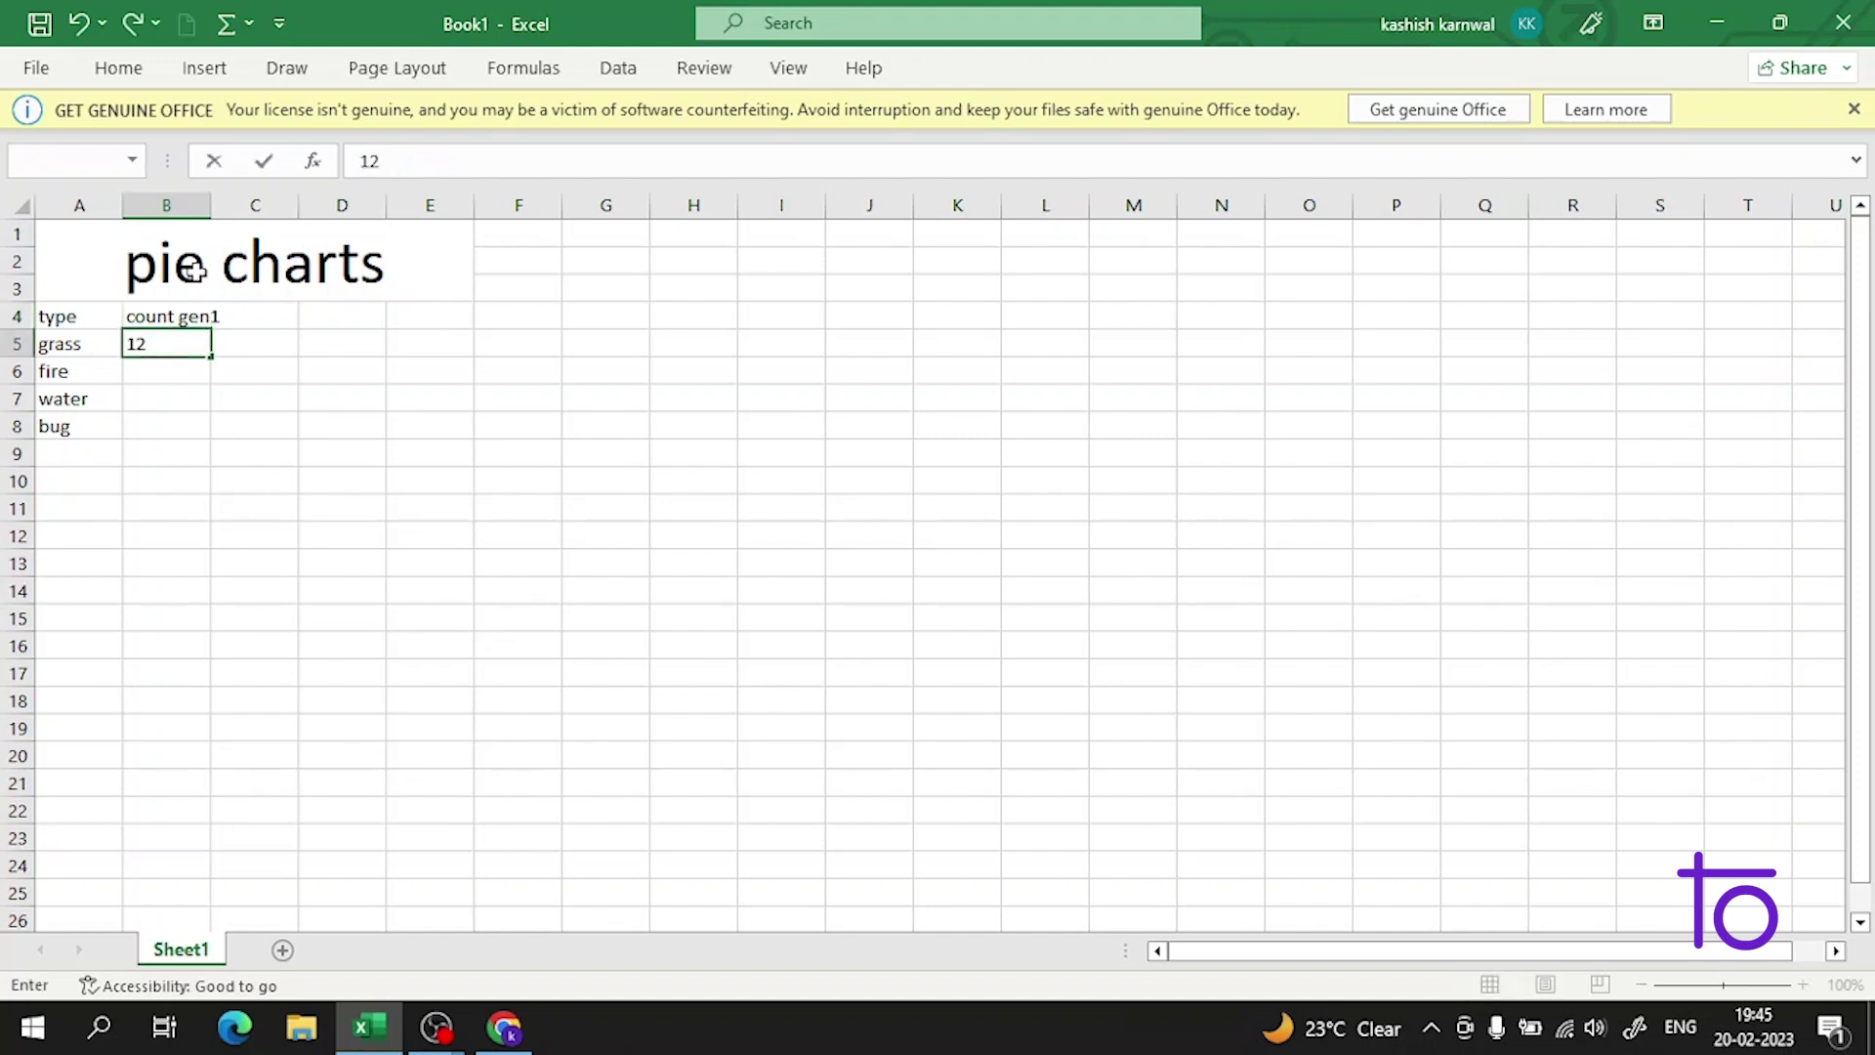
{"action": "key", "text": "Return"}
{"action": "type", "text": "12"}
{"action": "key", "text": "Return"}
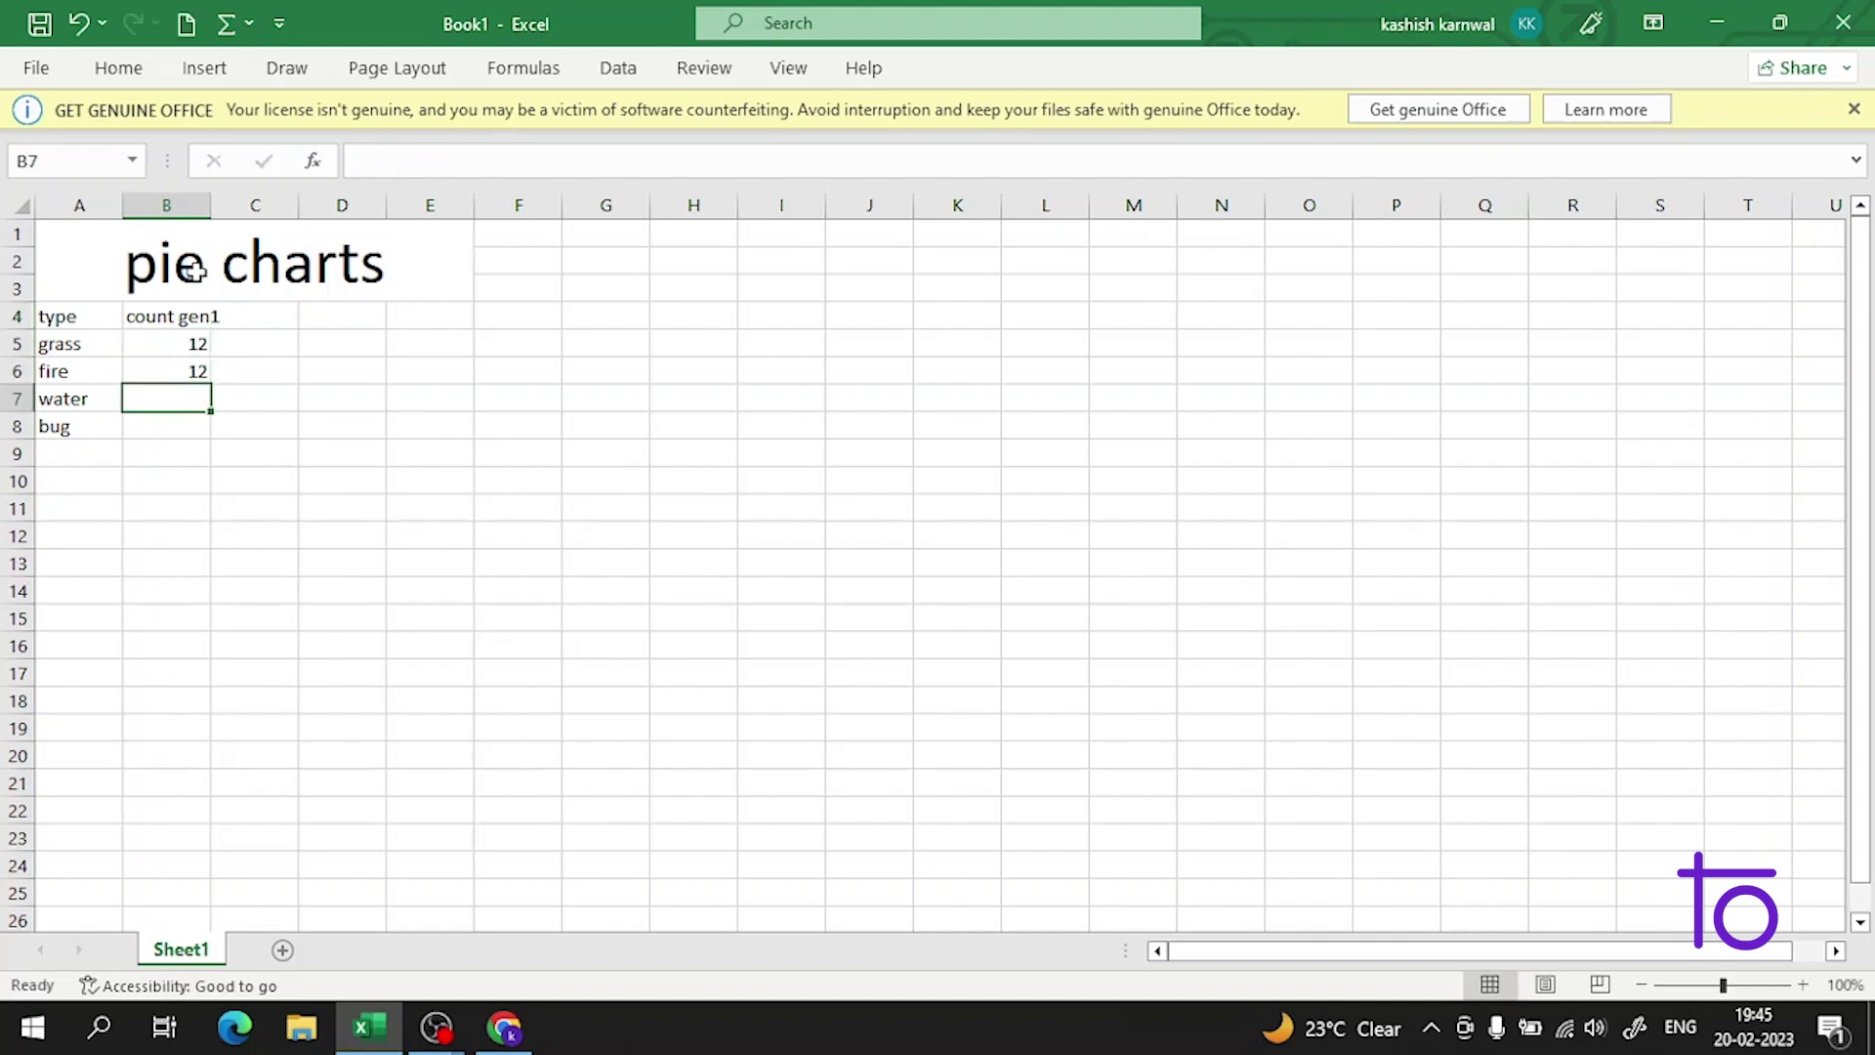
{"action": "type", "text": "30"}
{"action": "key", "text": "Return"}
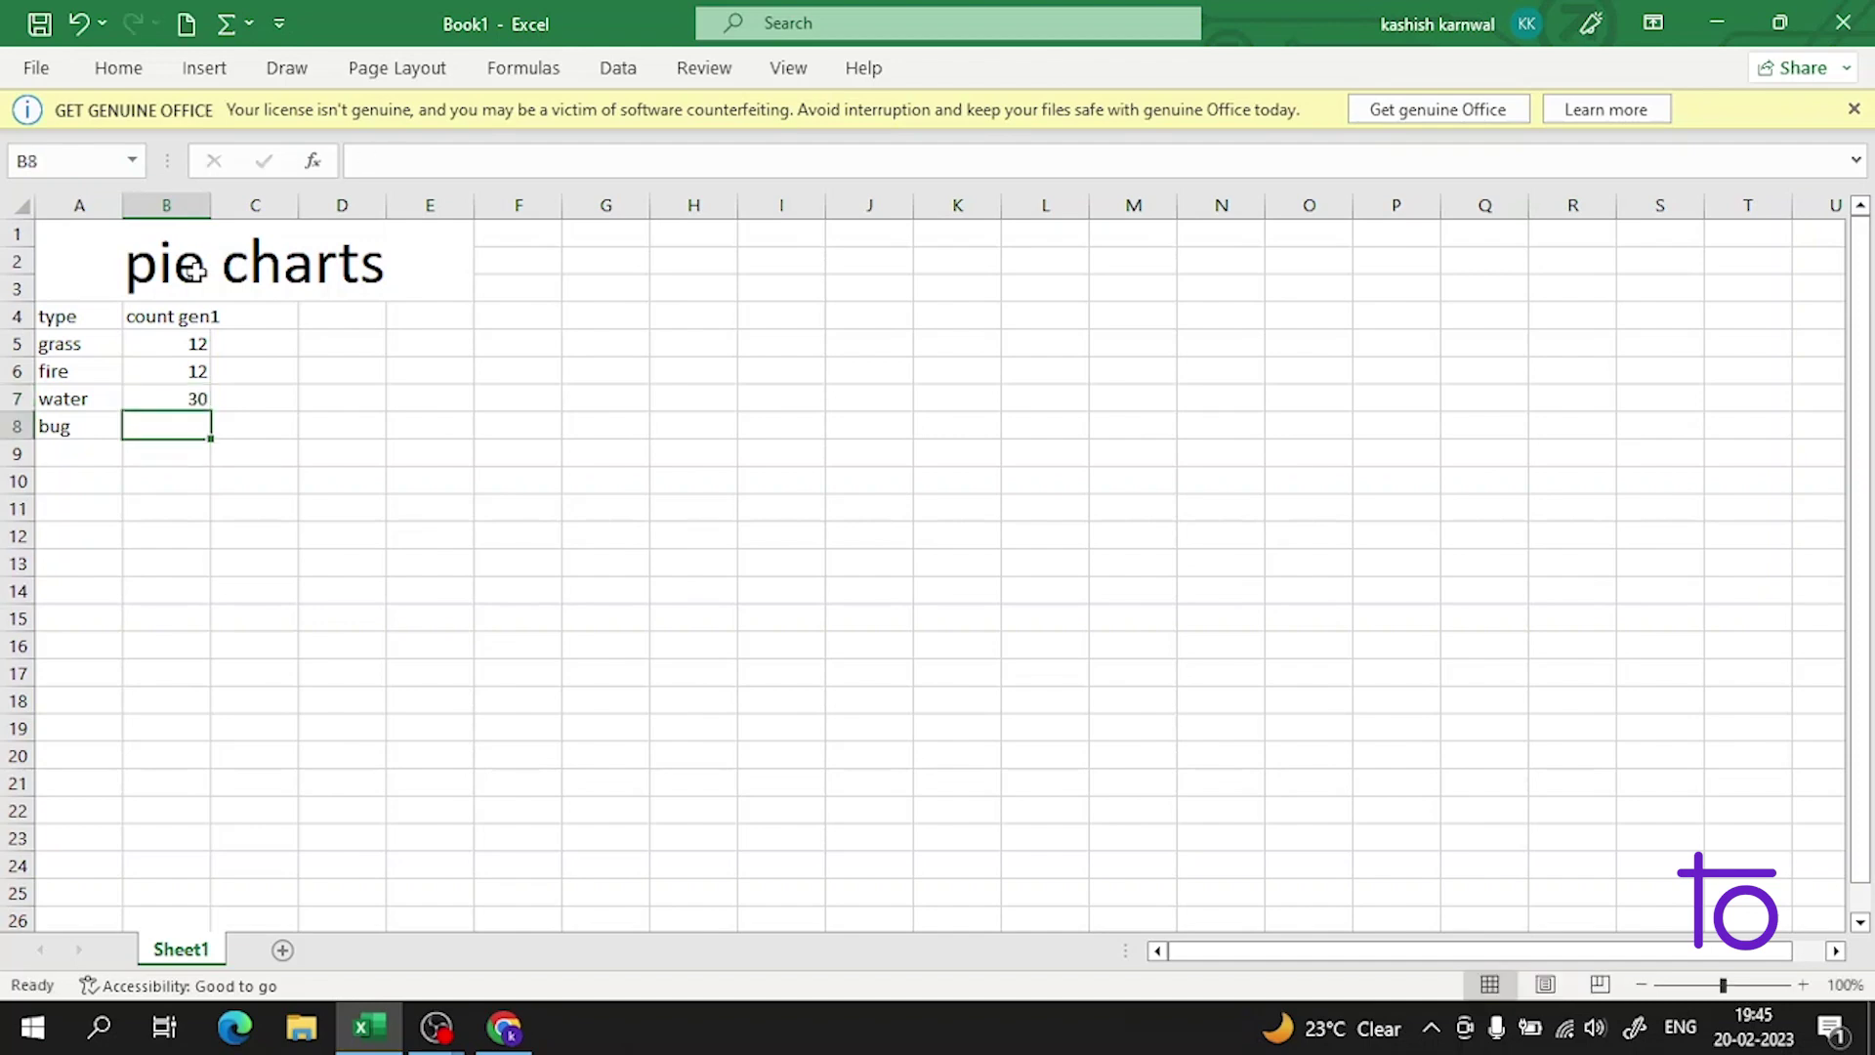
{"action": "type", "text": "13"}
{"action": "key", "text": "Return"}
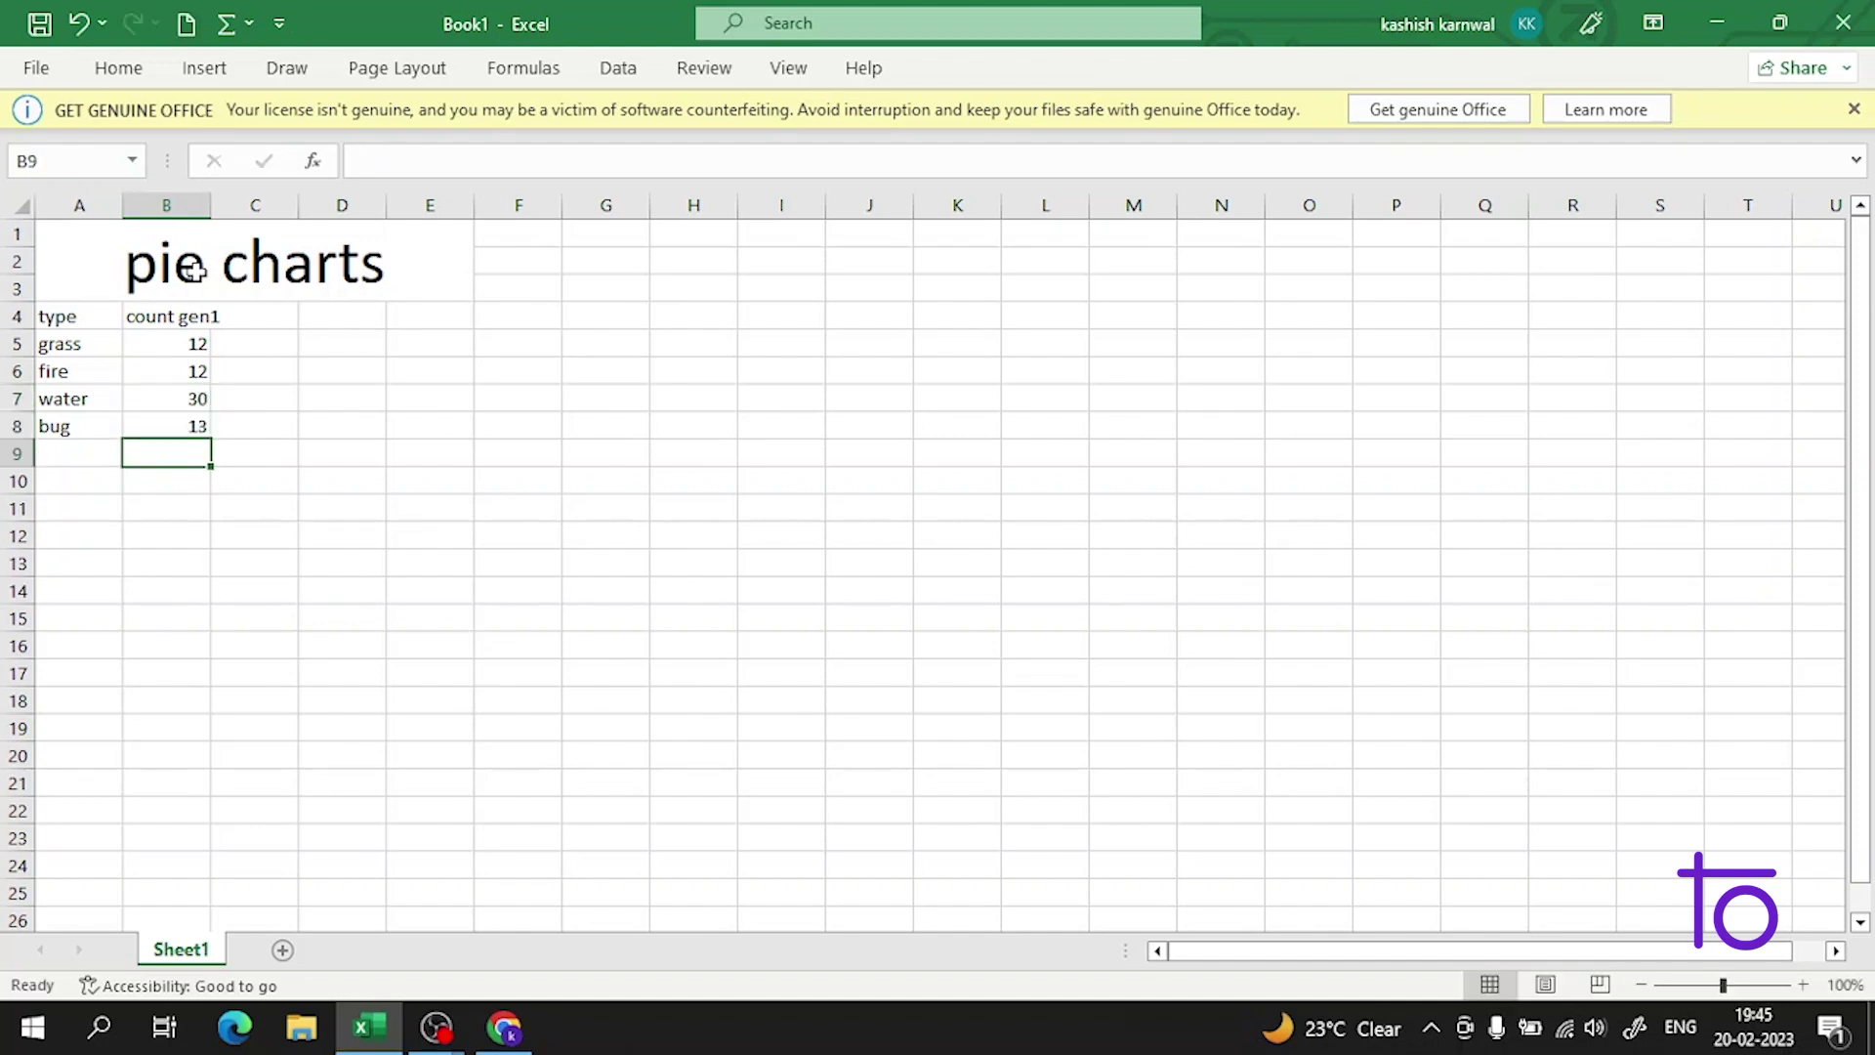
- Fill column C with the 'count gen2' header and values 9, 8, 18, 10, then select the type and count gen1 data
{"action": "left_click", "coordinate": [254, 313]}
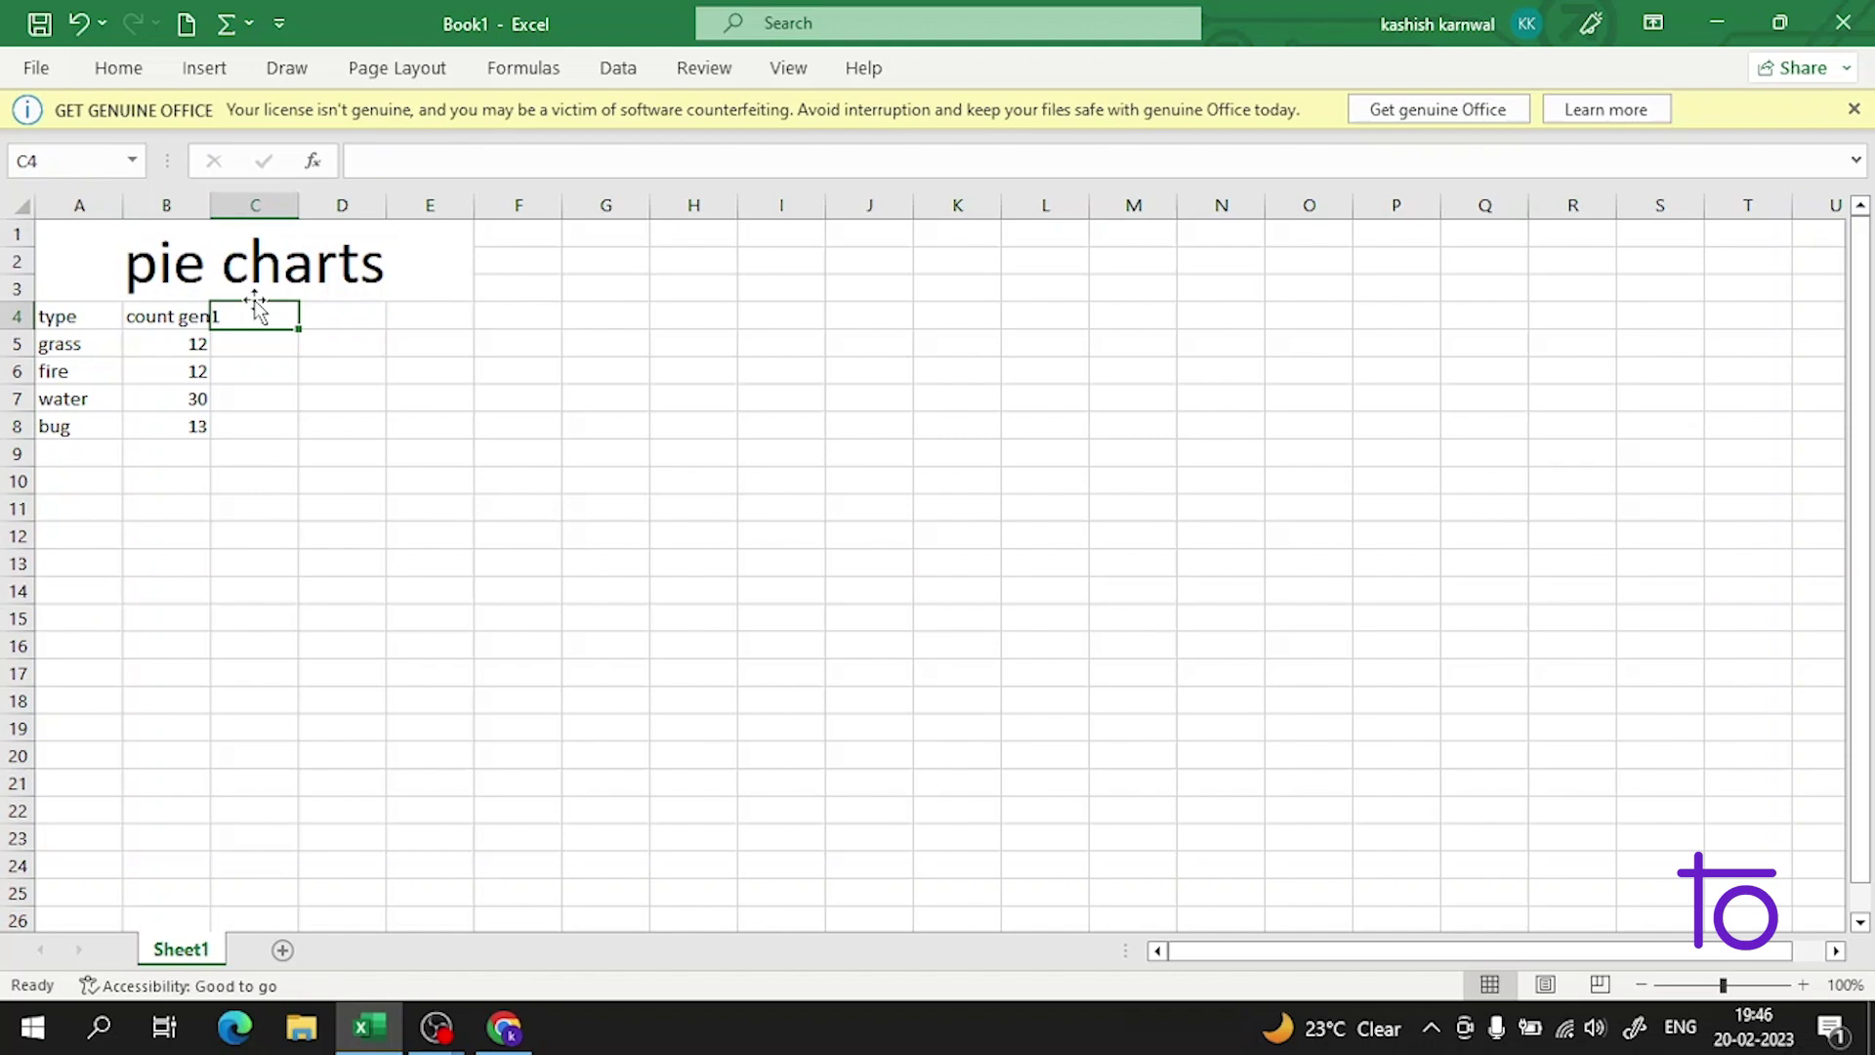
{"action": "type", "text": "count"}
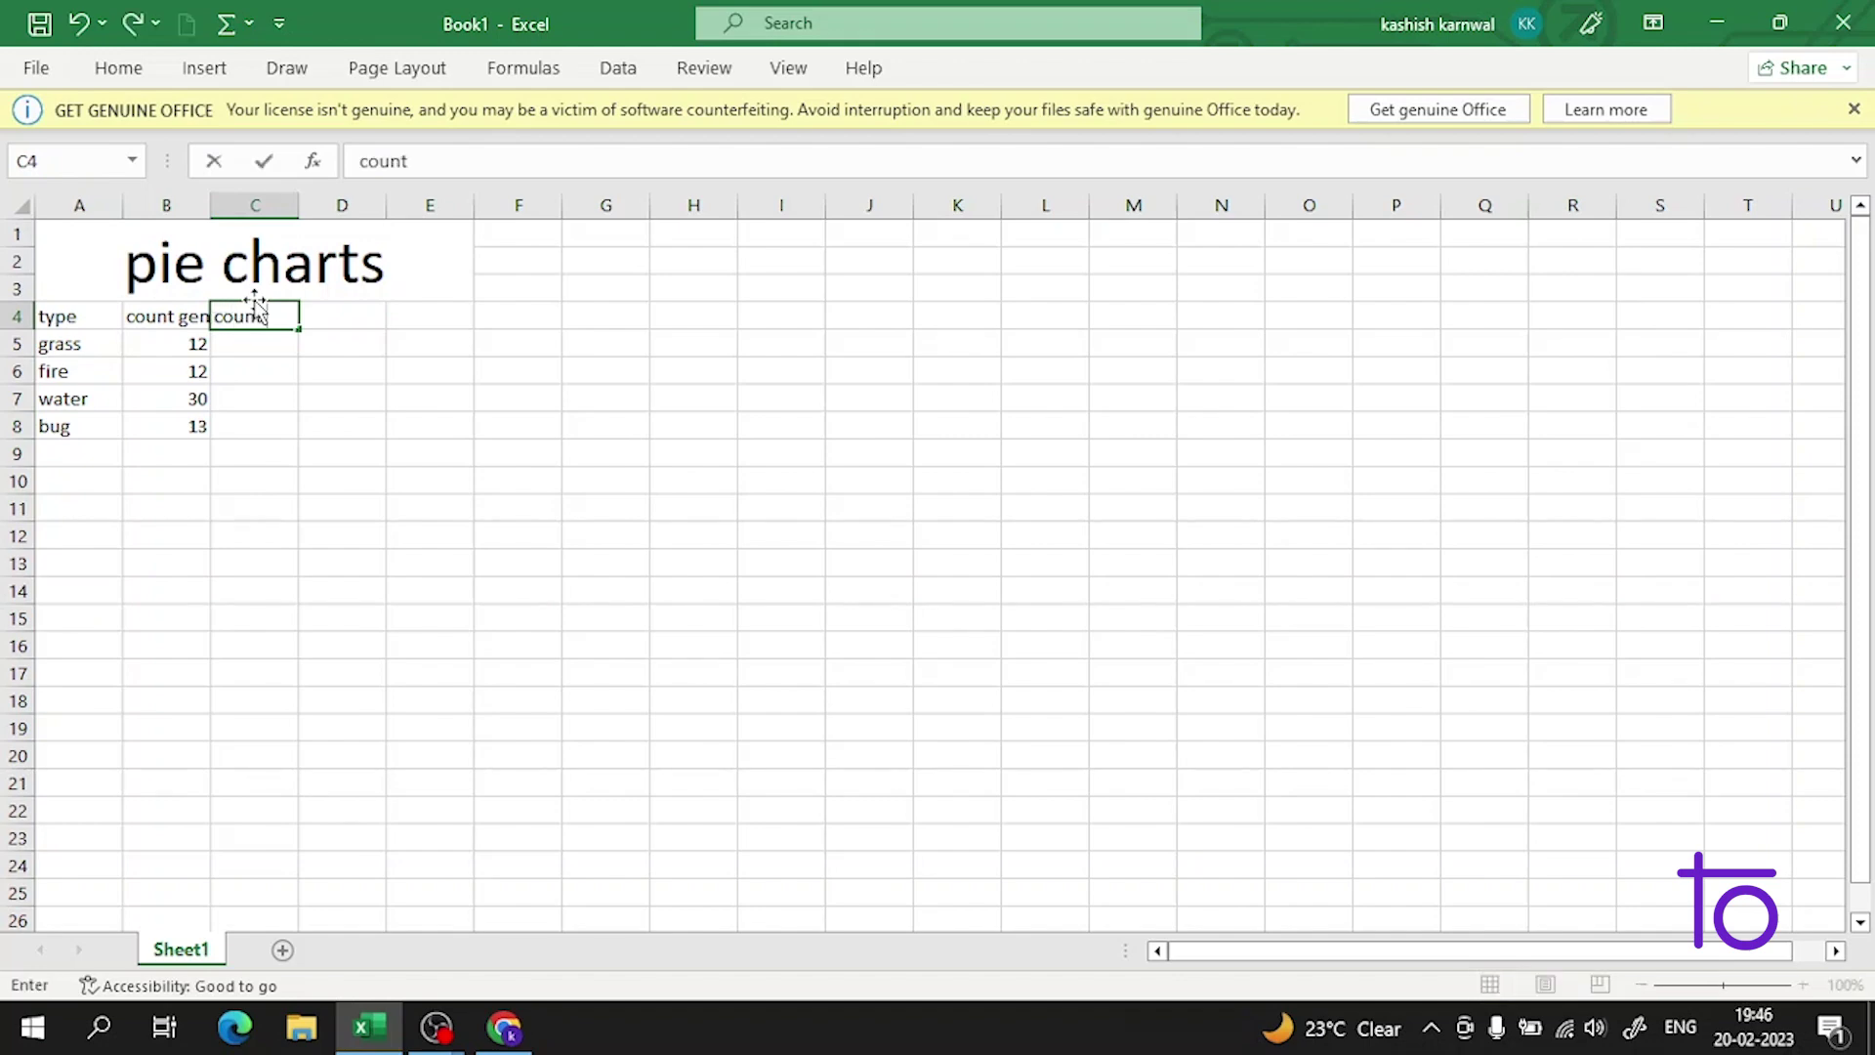
{"action": "type", "text": " gen2"}
{"action": "key", "text": "Return"}
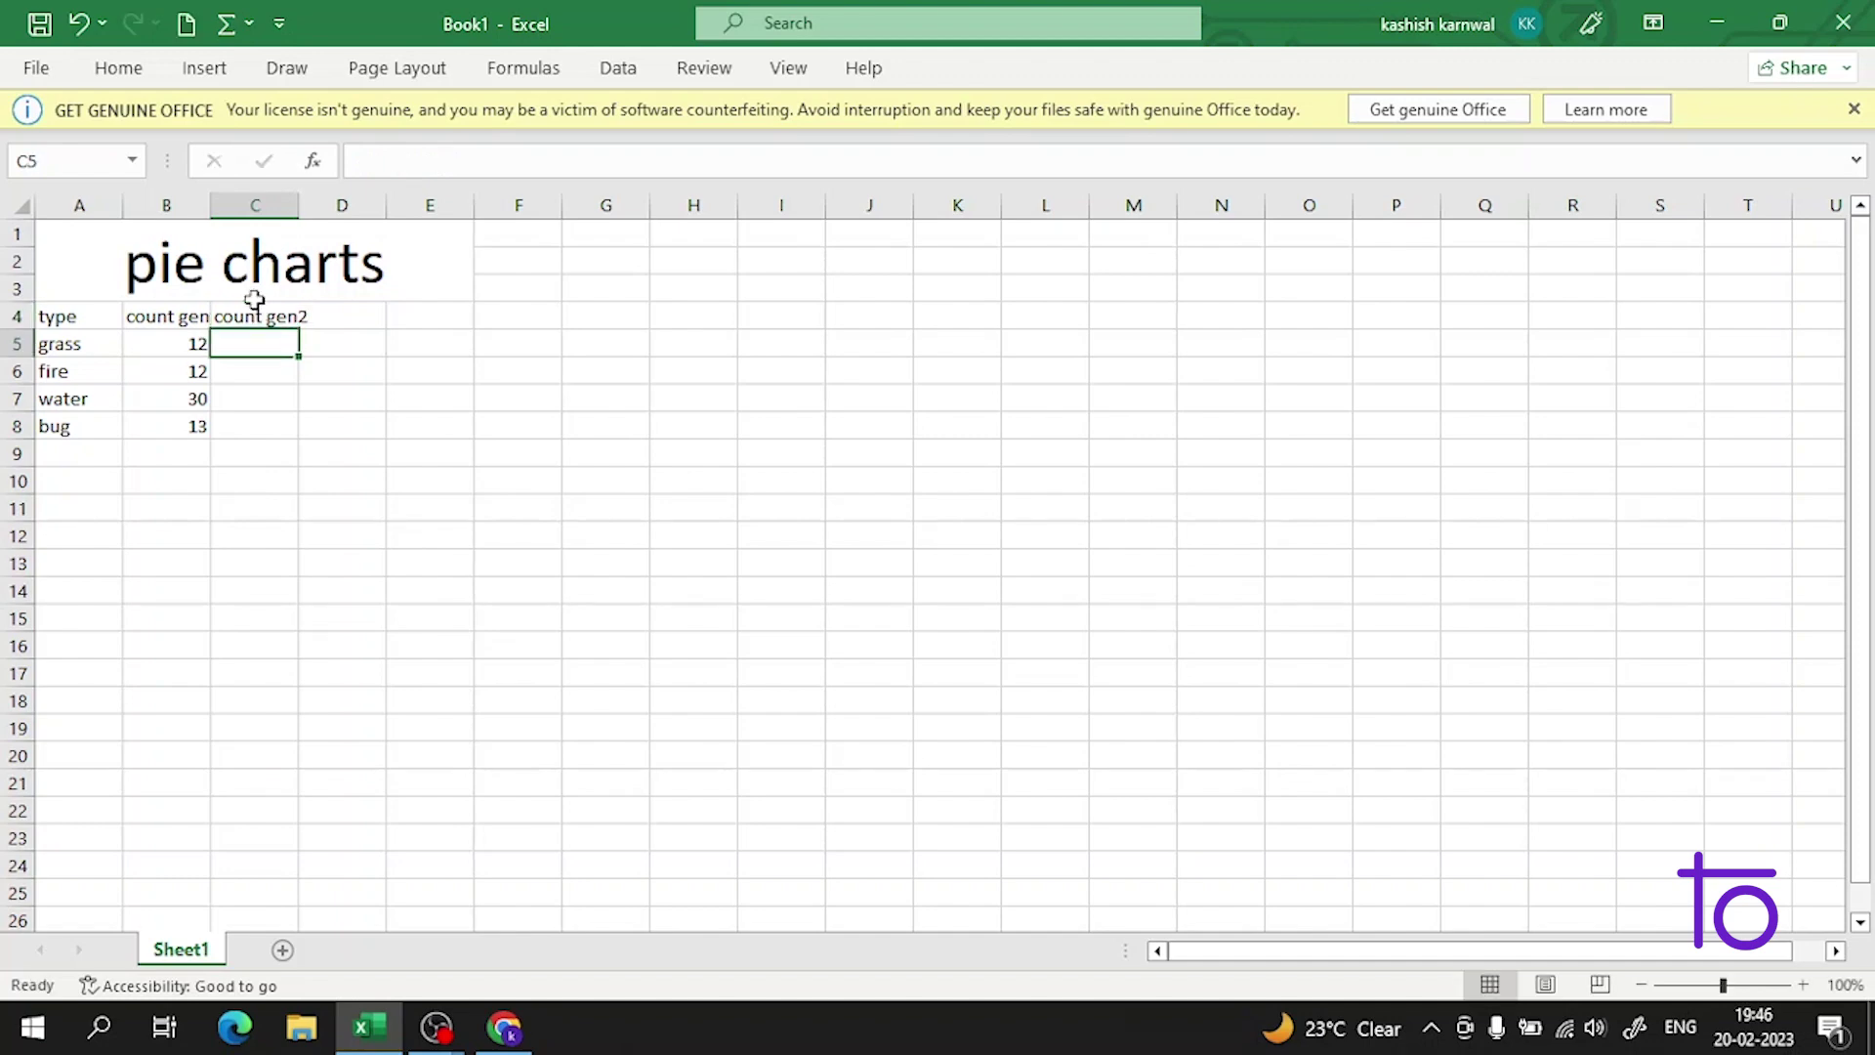
{"action": "type", "text": "9"}
{"action": "key", "text": "Return"}
{"action": "type", "text": "8"}
{"action": "key", "text": "Return"}
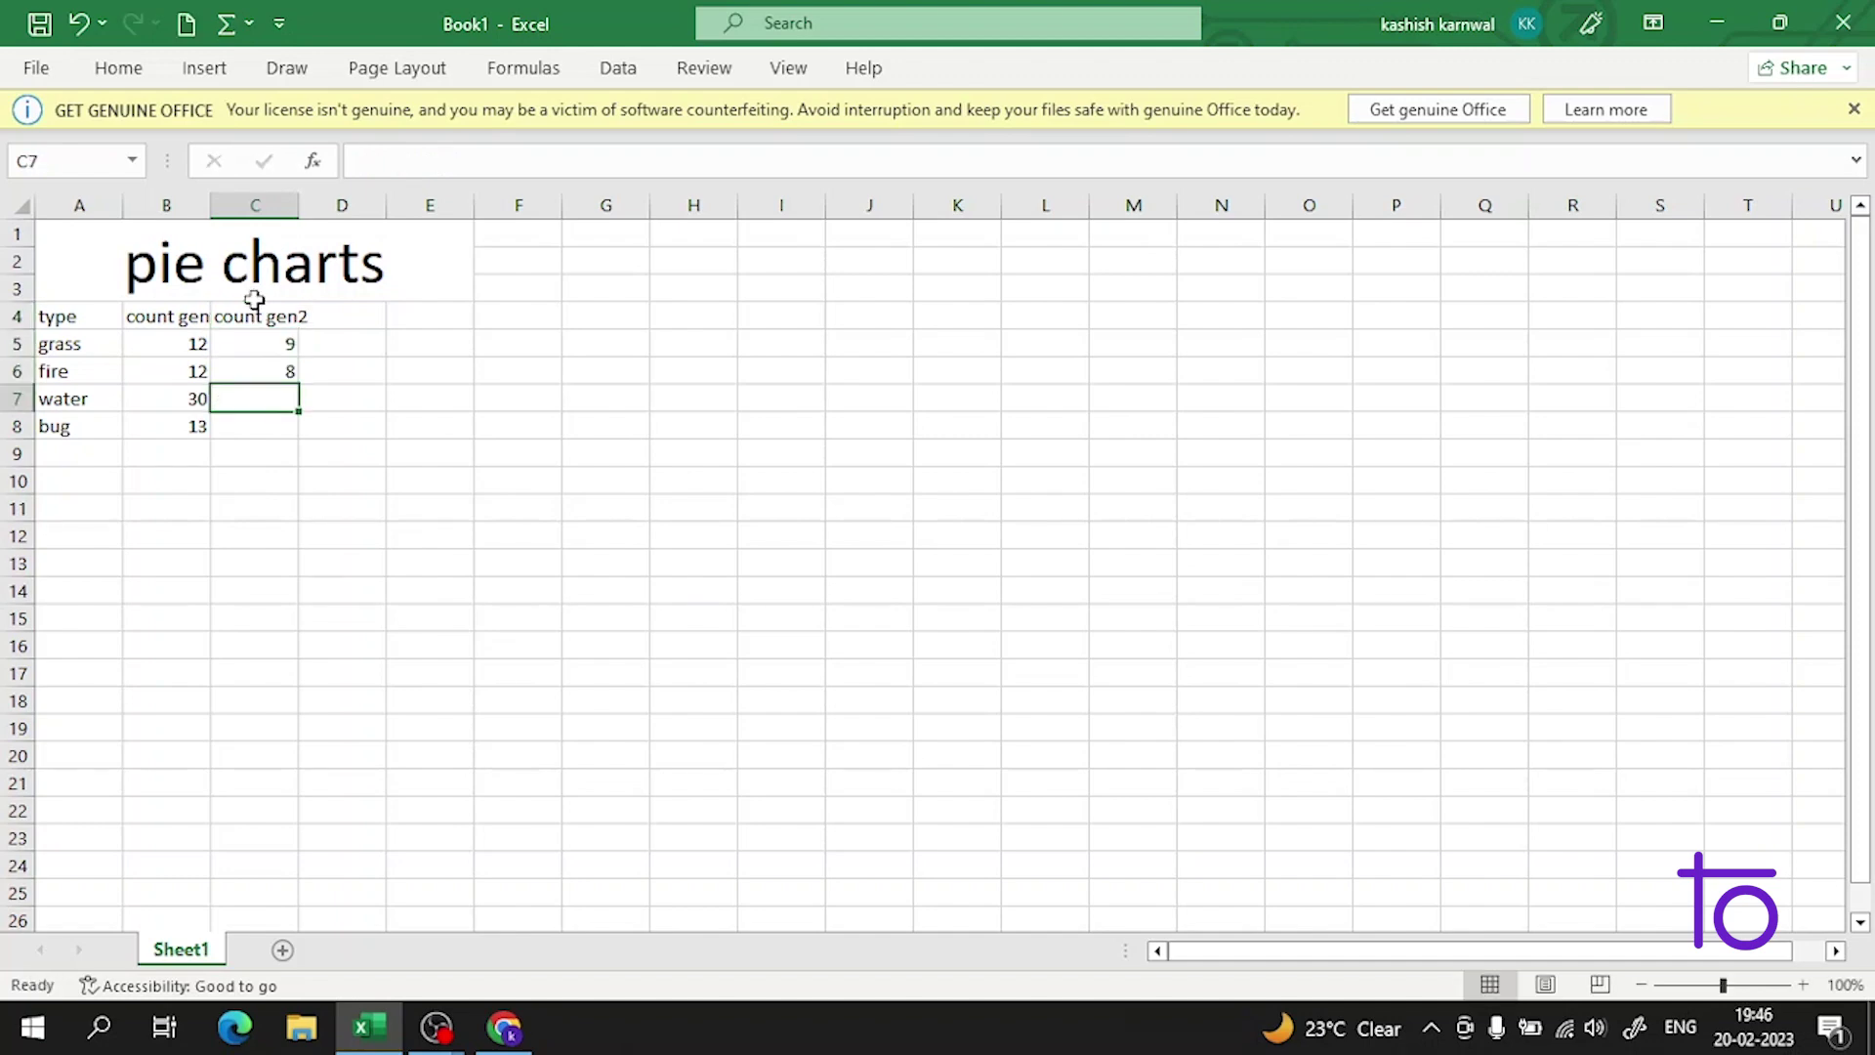
{"action": "type", "text": "18"}
{"action": "key", "text": "Return"}
{"action": "type", "text": "10"}
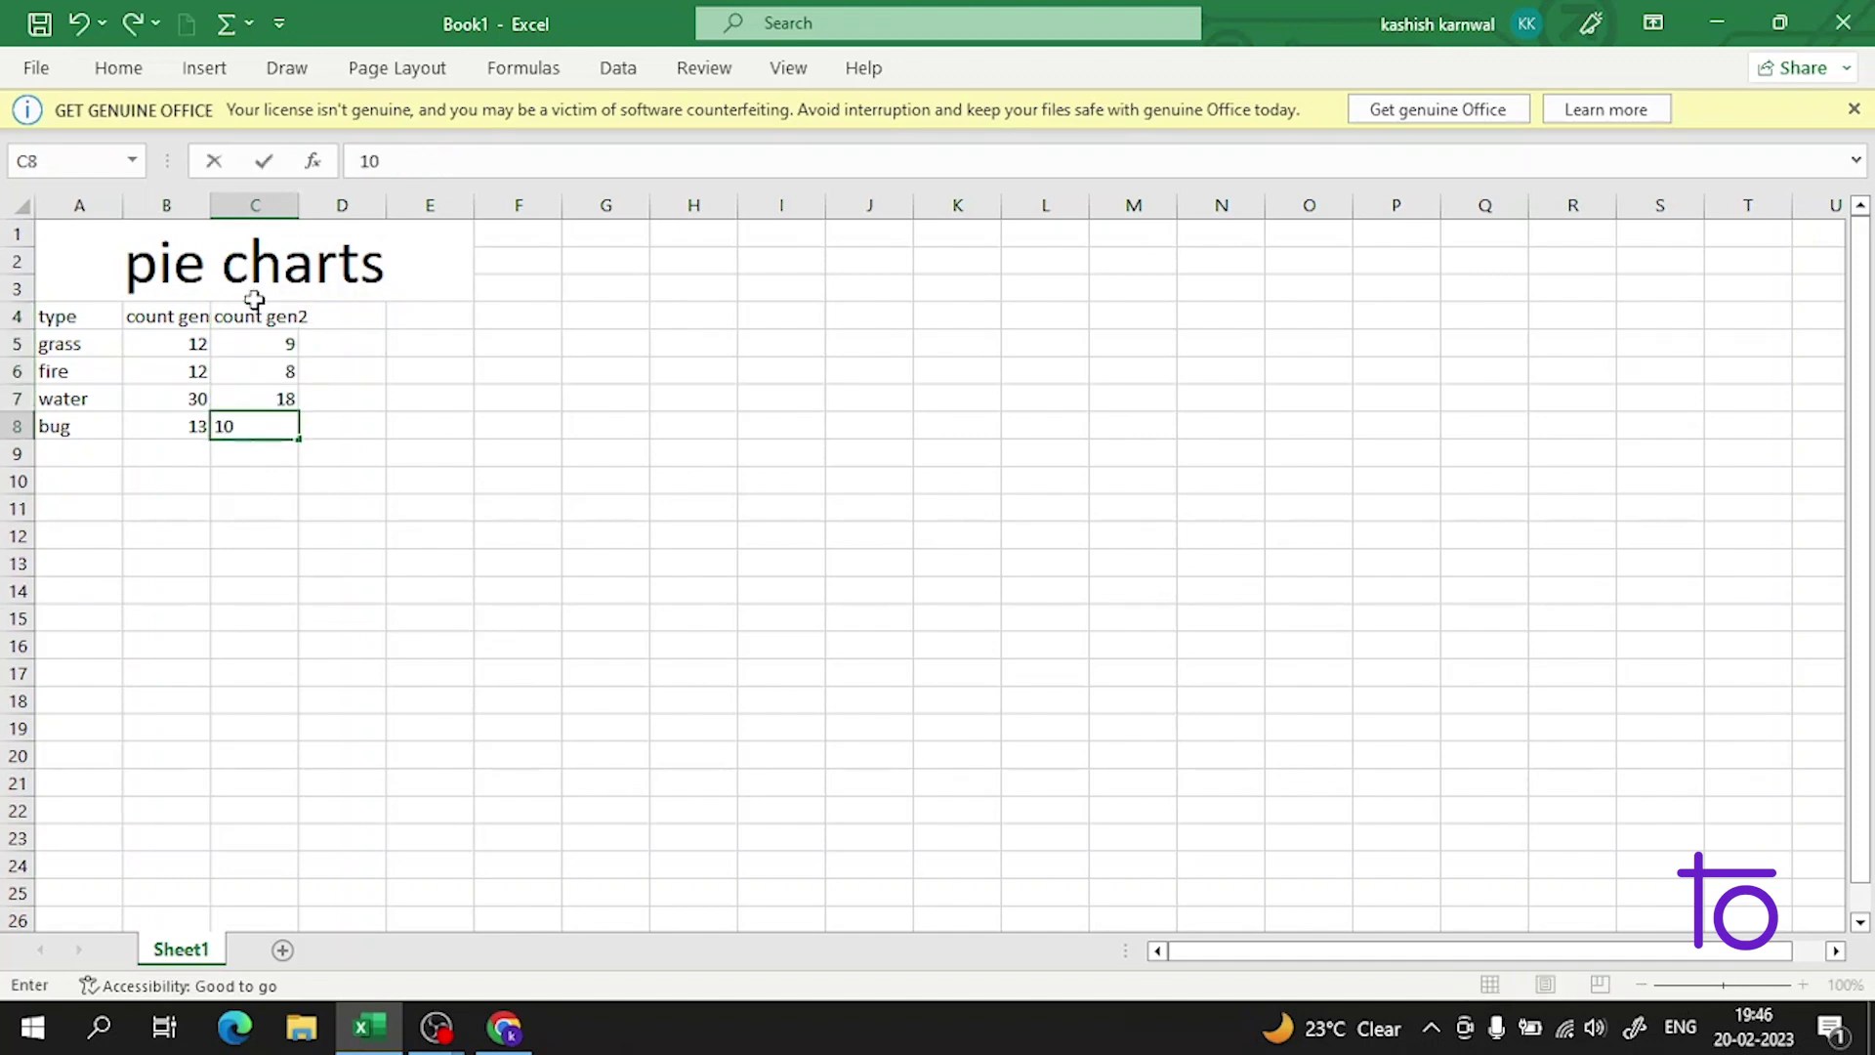
{"action": "key", "text": "Return"}
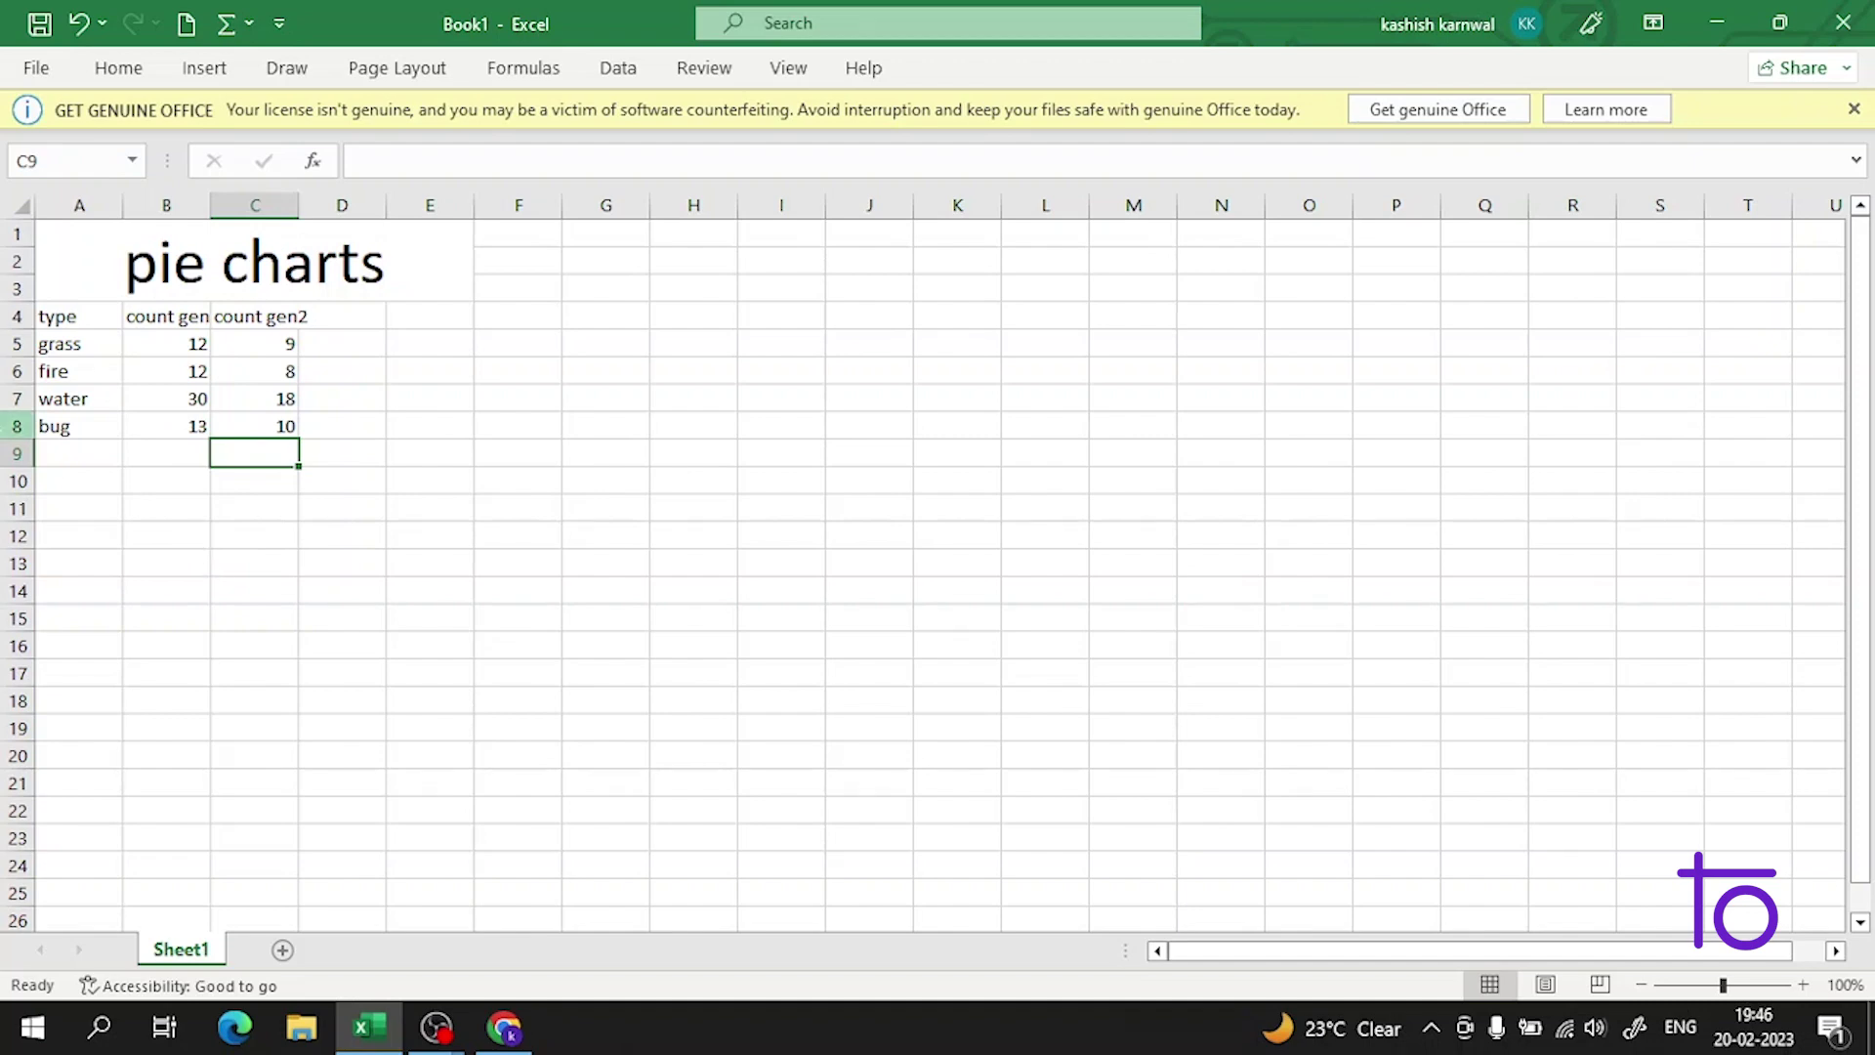
{"action": "left_click_drag", "start_coordinate": [48, 314], "coordinate": [158, 420]}
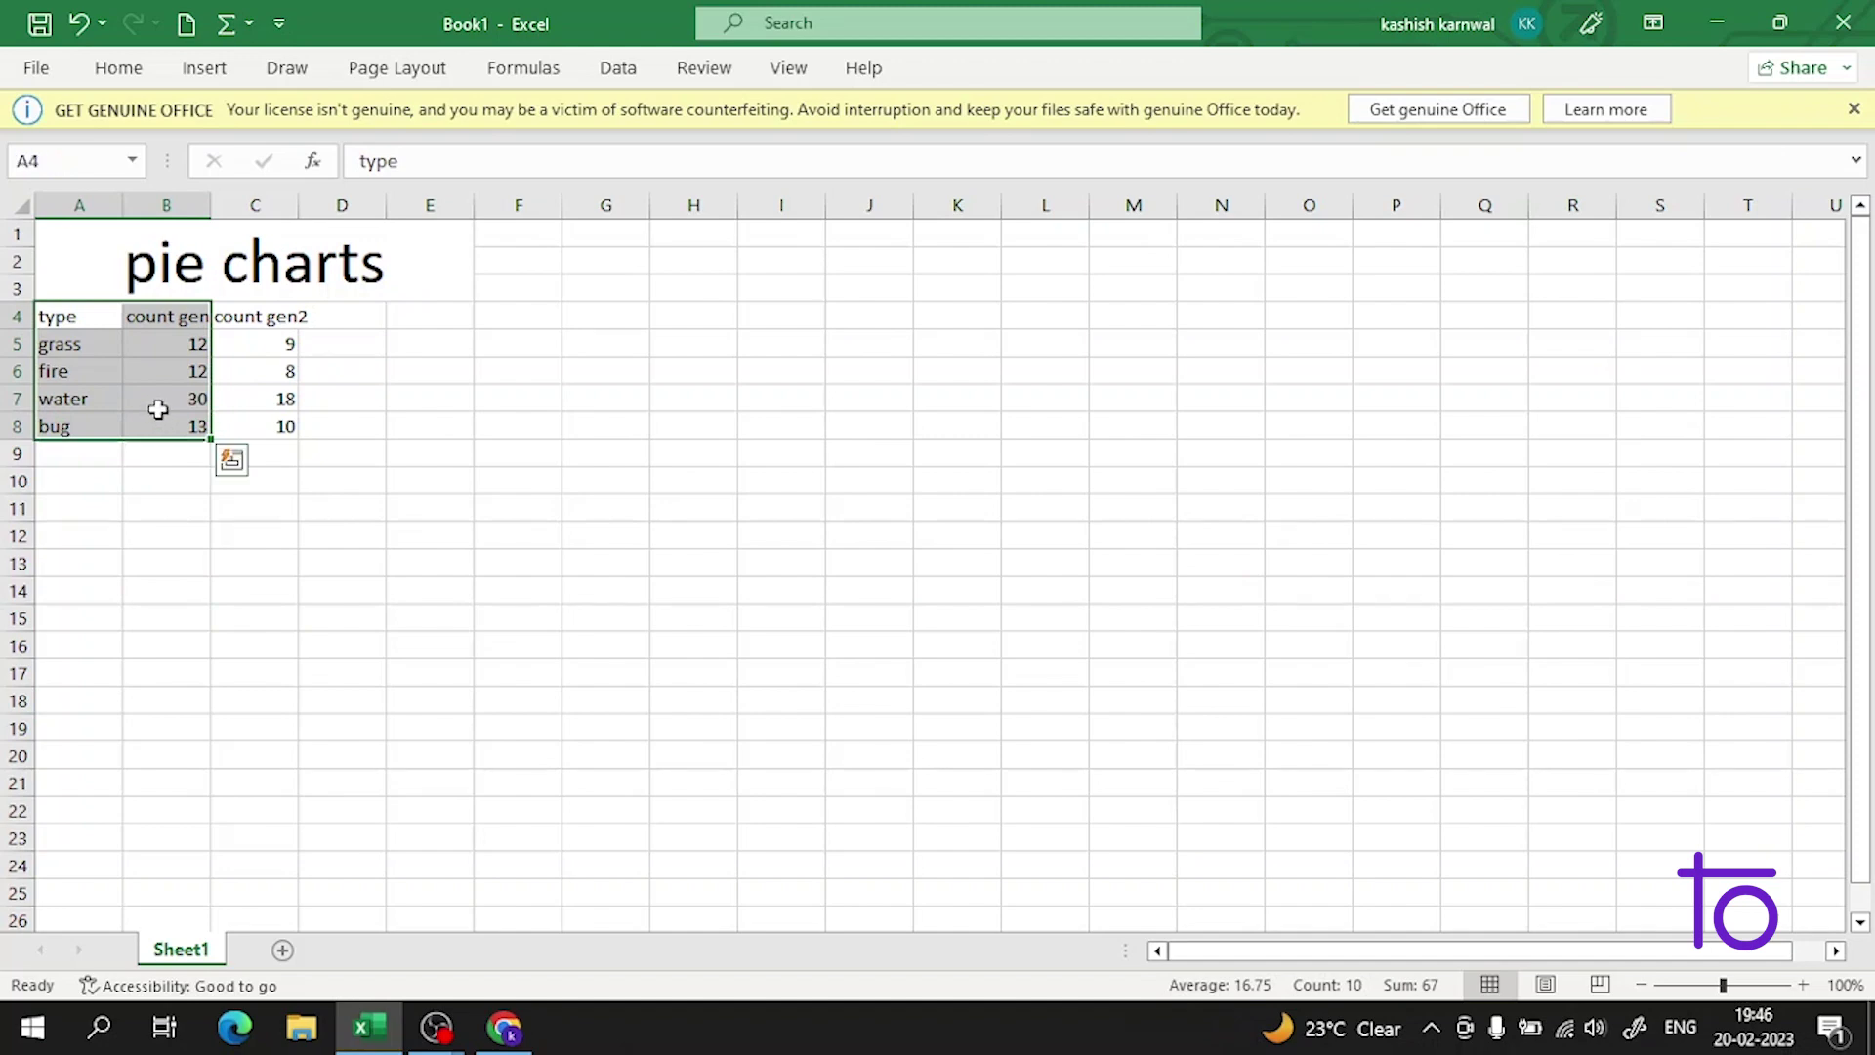
- Insert a 2-D Pie chart from the selected type and count gen1 data
{"action": "left_click", "coordinate": [206, 70]}
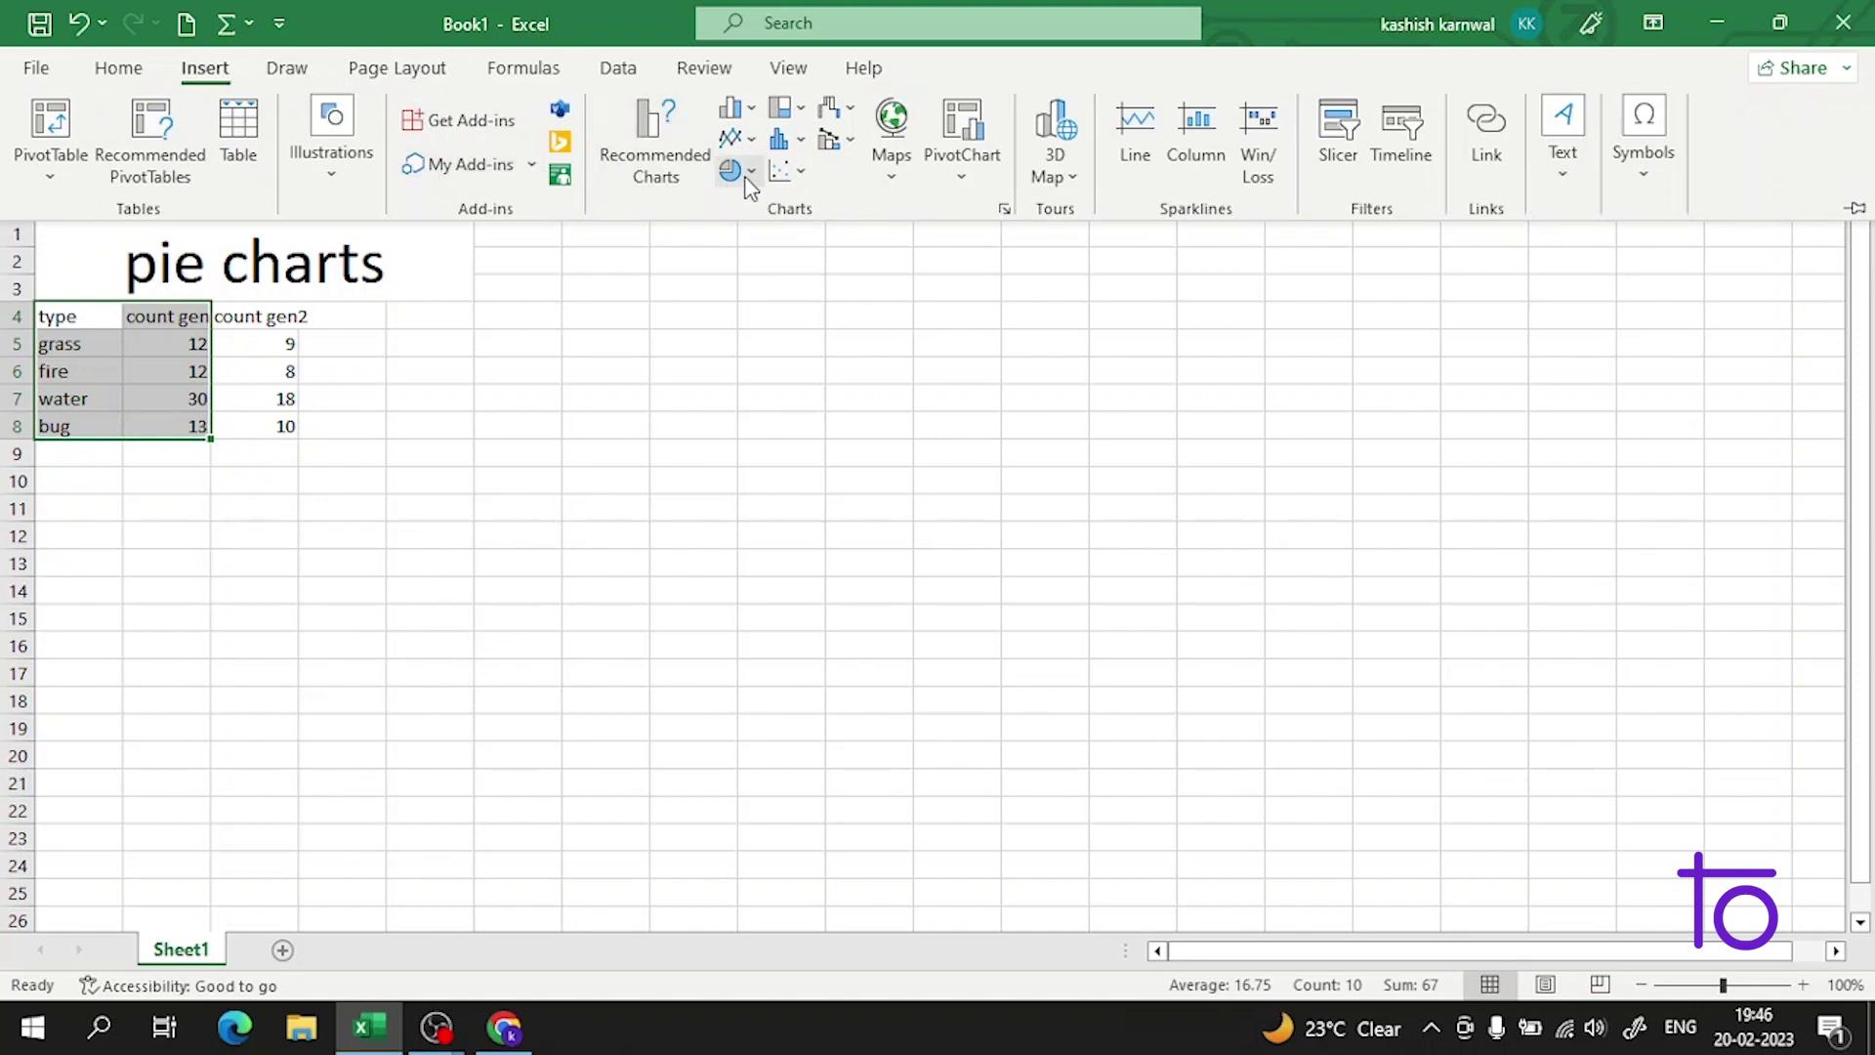
{"action": "left_click", "coordinate": [750, 174]}
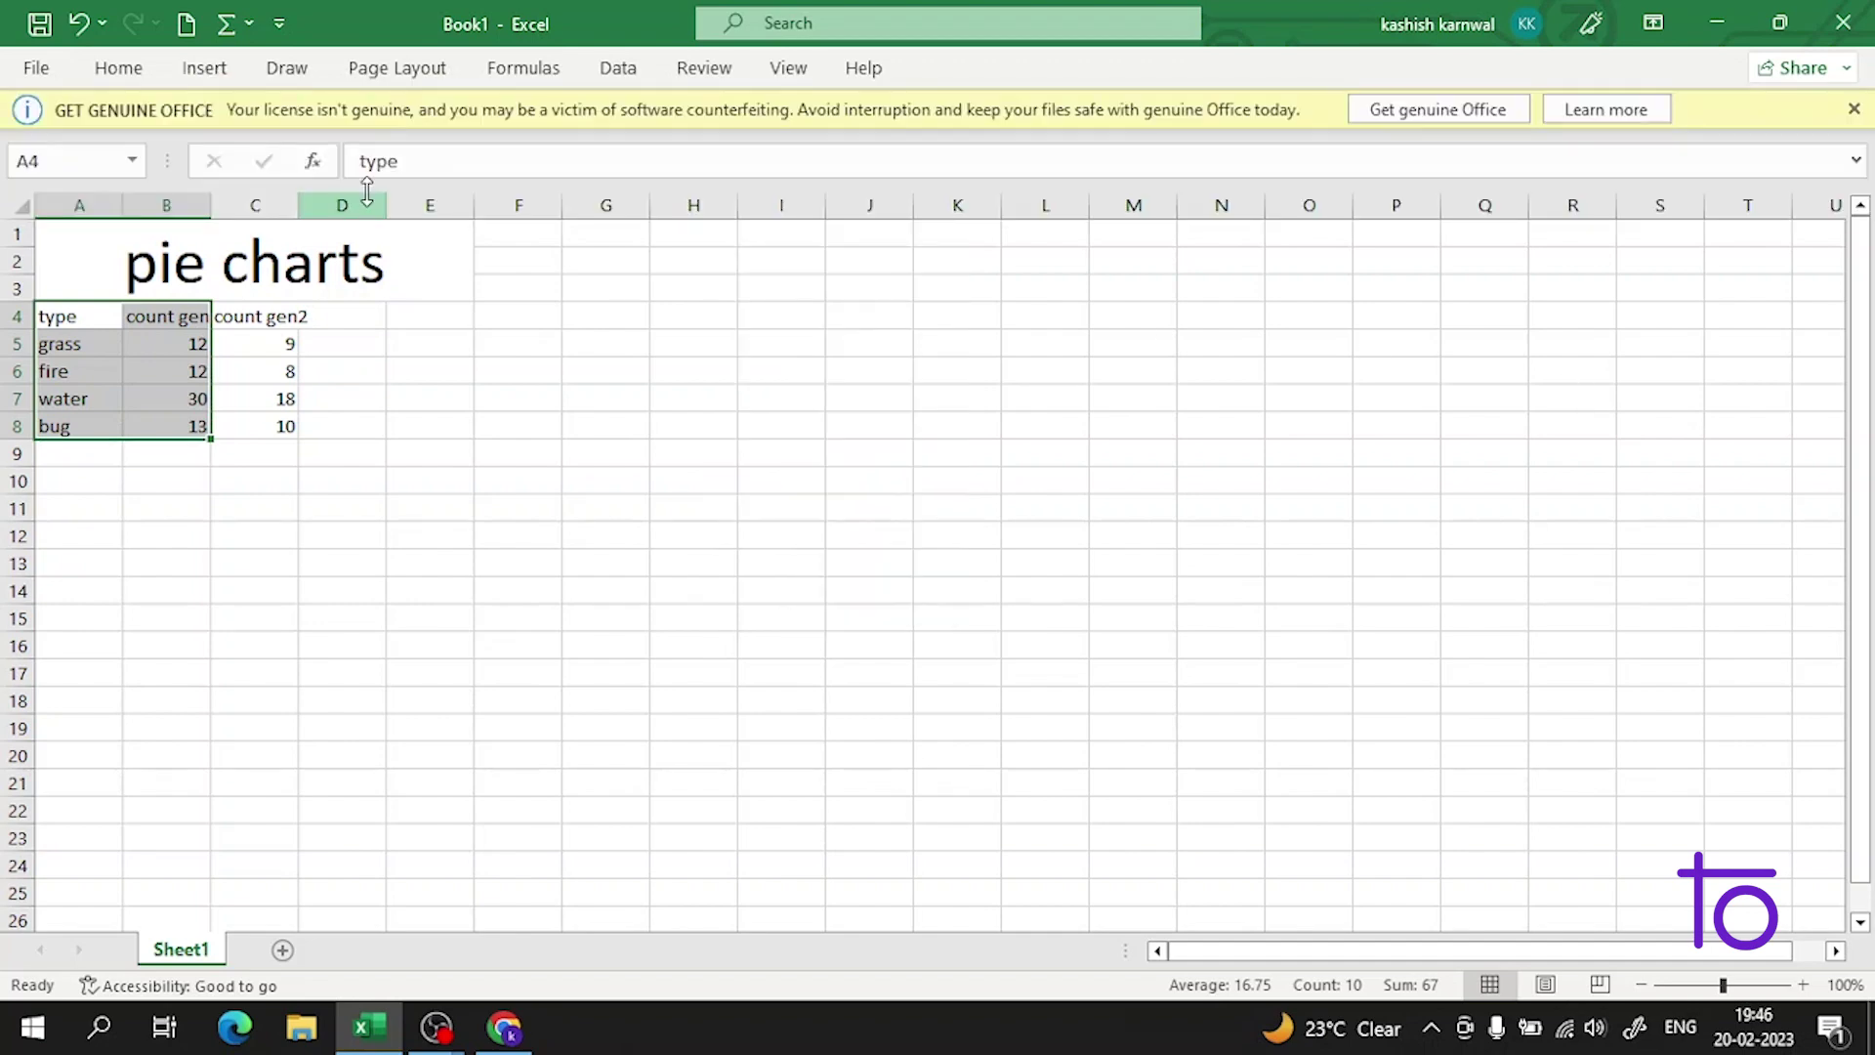
{"action": "left_click", "coordinate": [244, 72]}
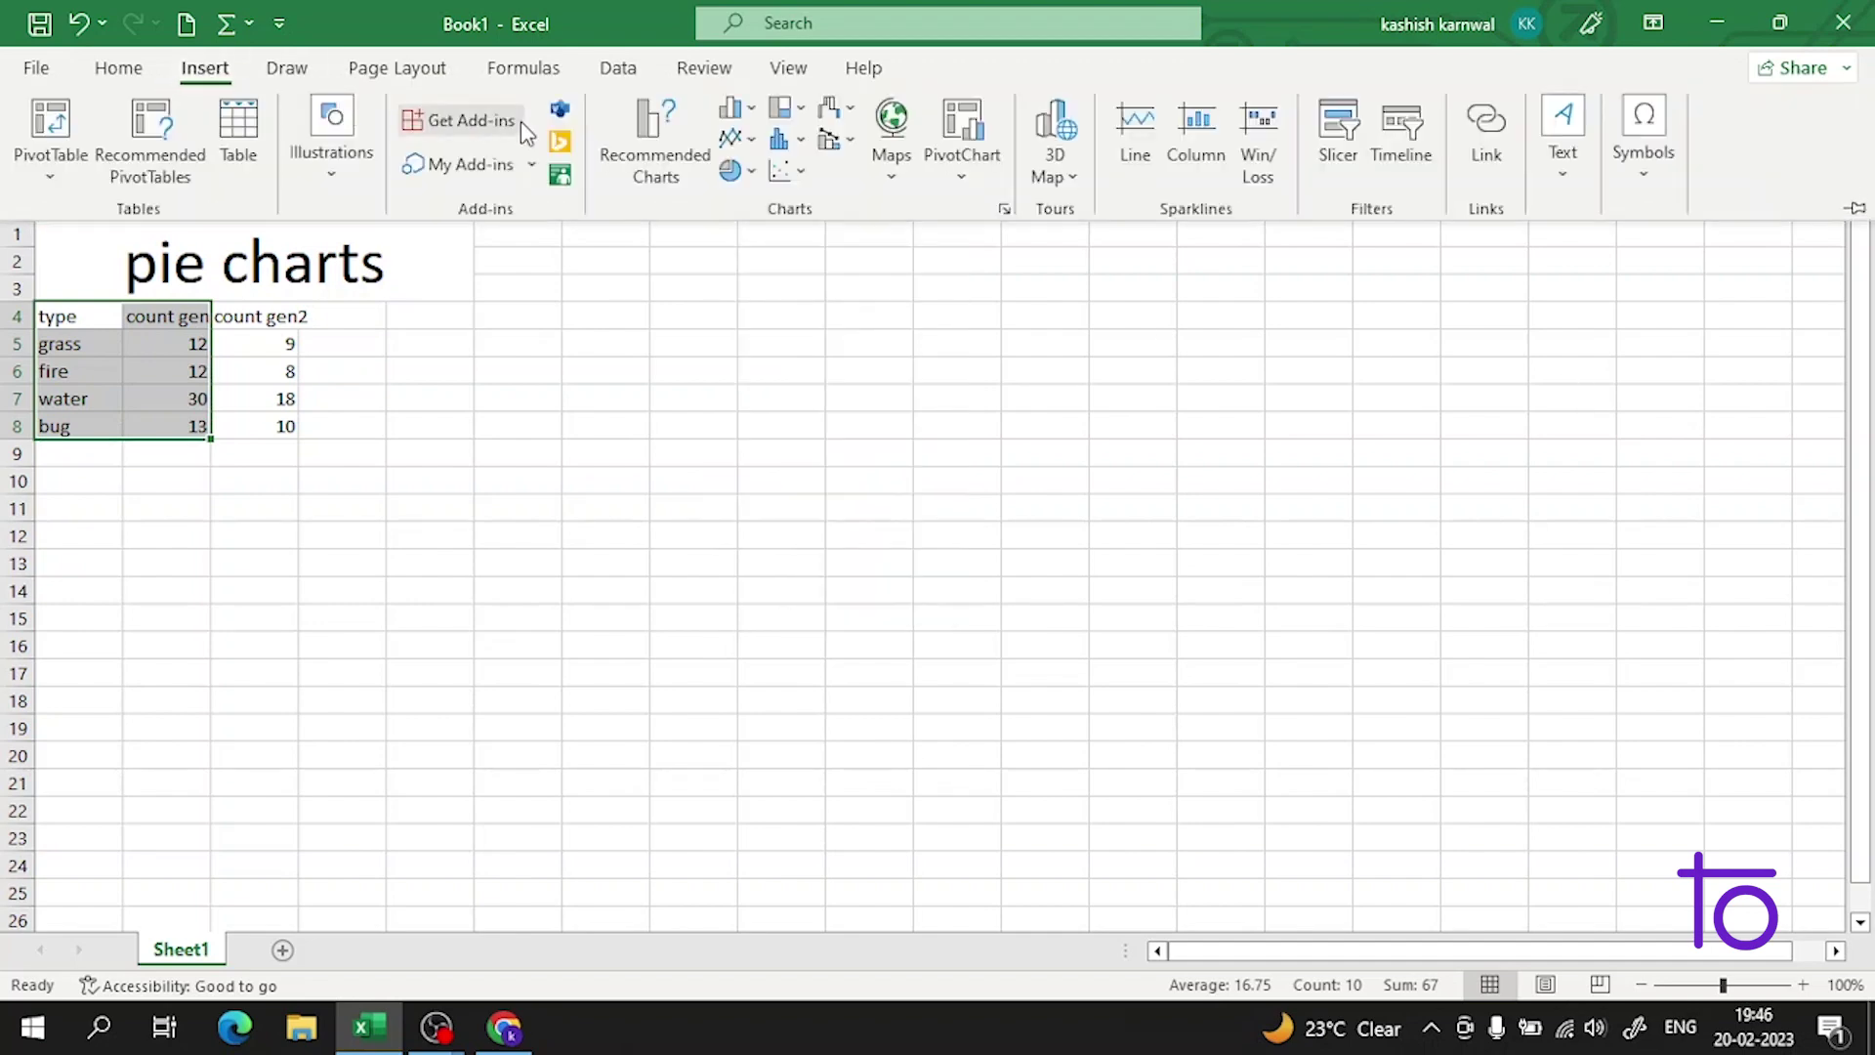
{"action": "left_click", "coordinate": [730, 172]}
{"action": "left_click", "coordinate": [758, 262]}
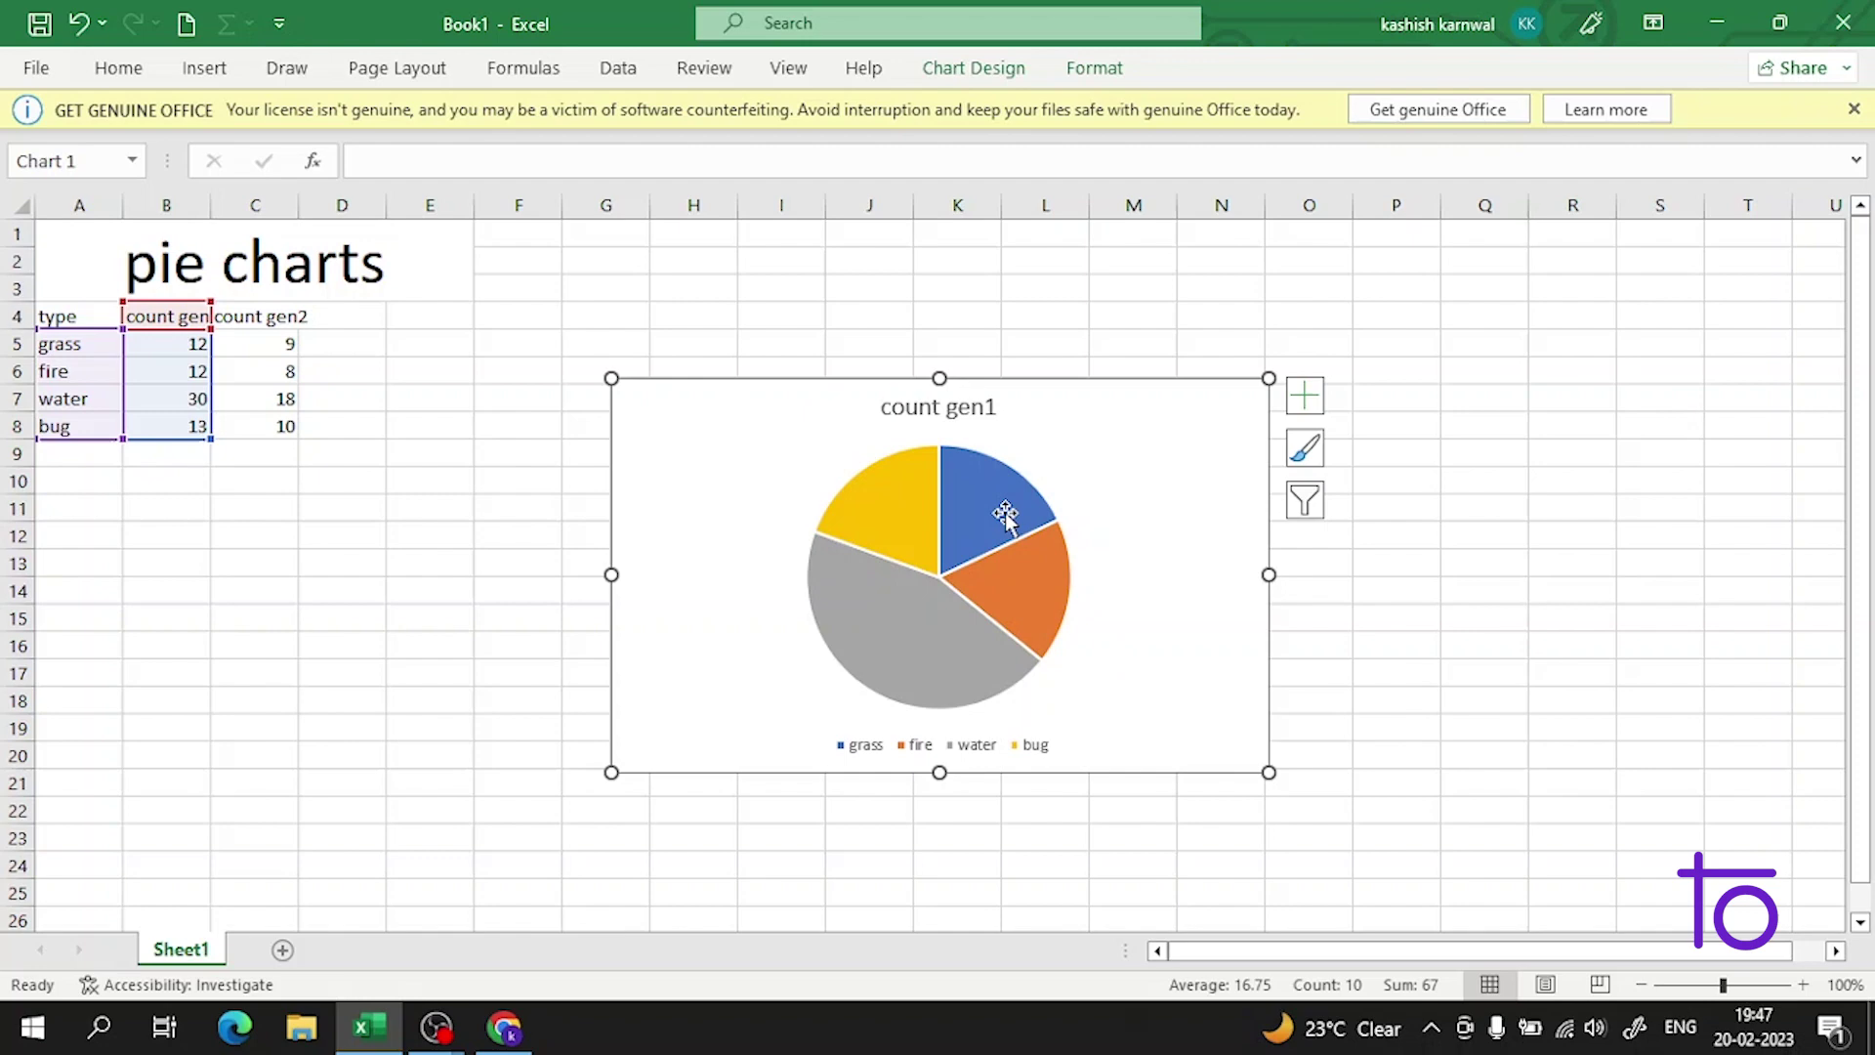
- Insert a Doughnut chart from the type and count gen1 data in A4:B8
{"action": "mouse_move", "coordinate": [1006, 515]}
{"action": "left_click", "coordinate": [555, 288]}
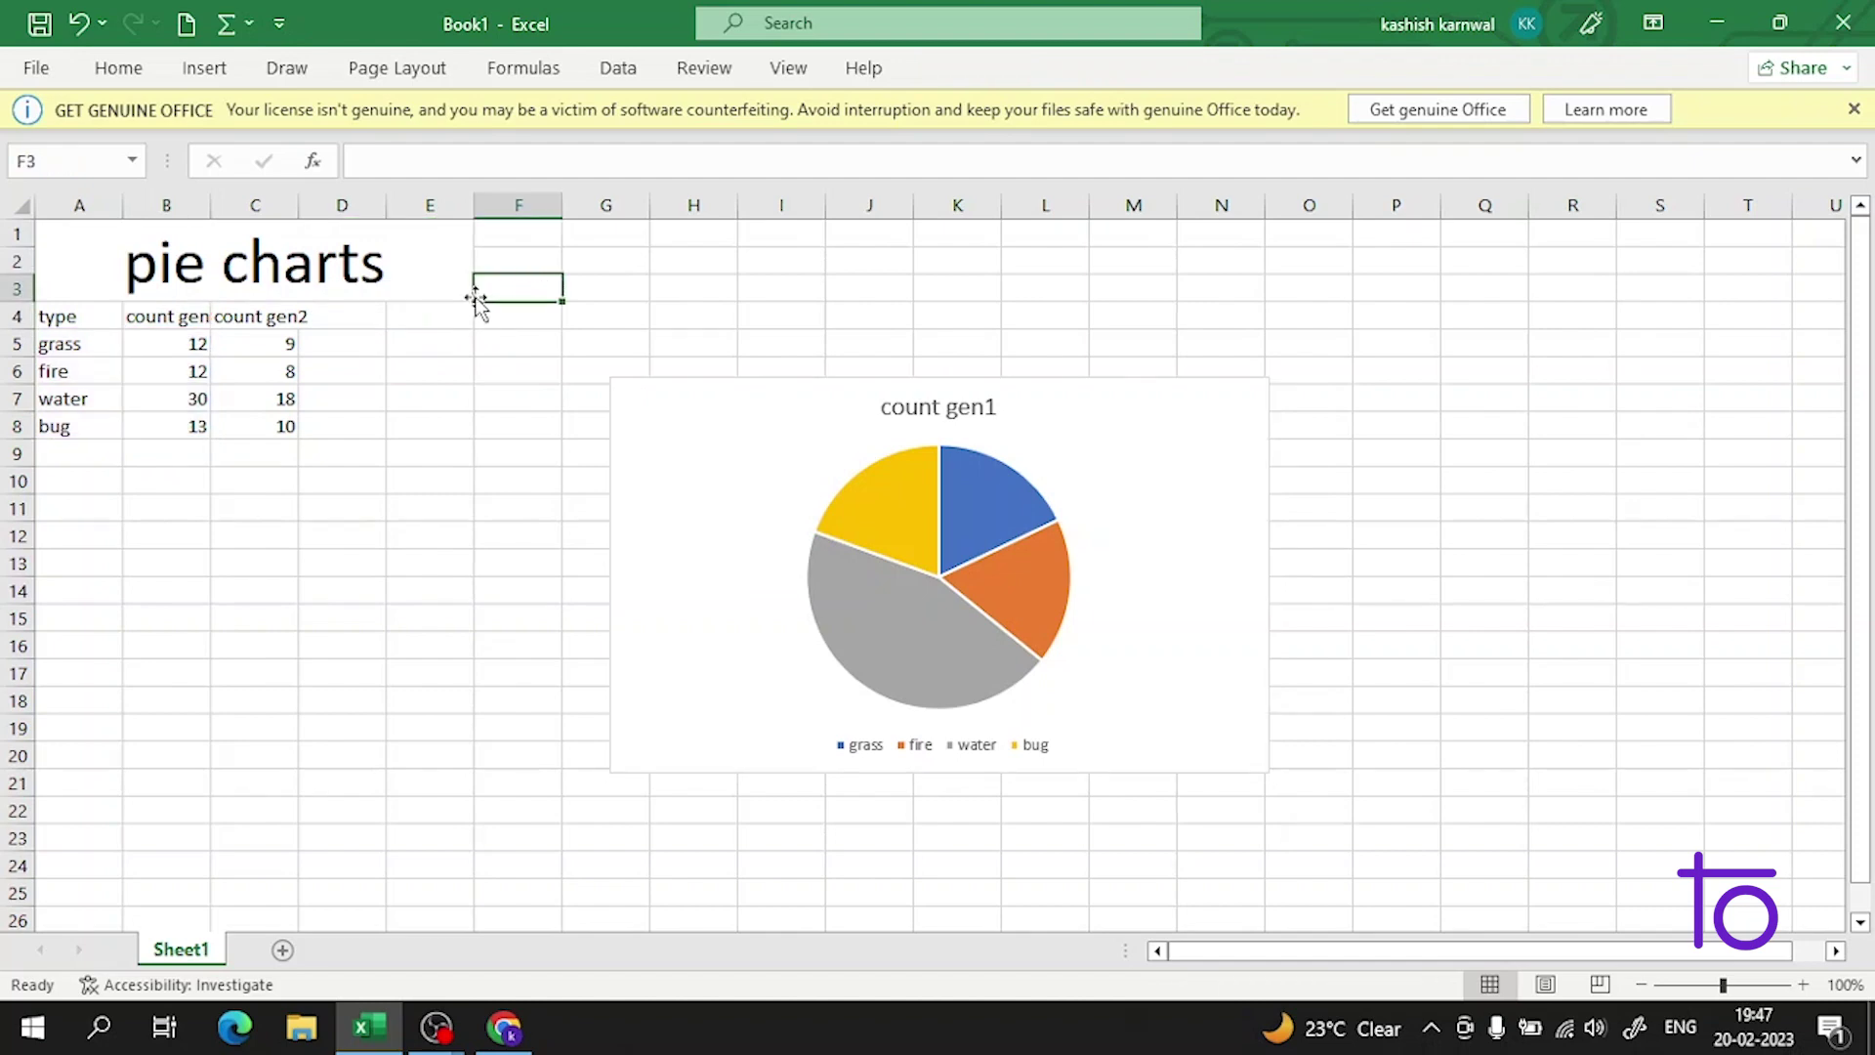
{"action": "left_click_drag", "start_coordinate": [106, 310], "coordinate": [161, 434]}
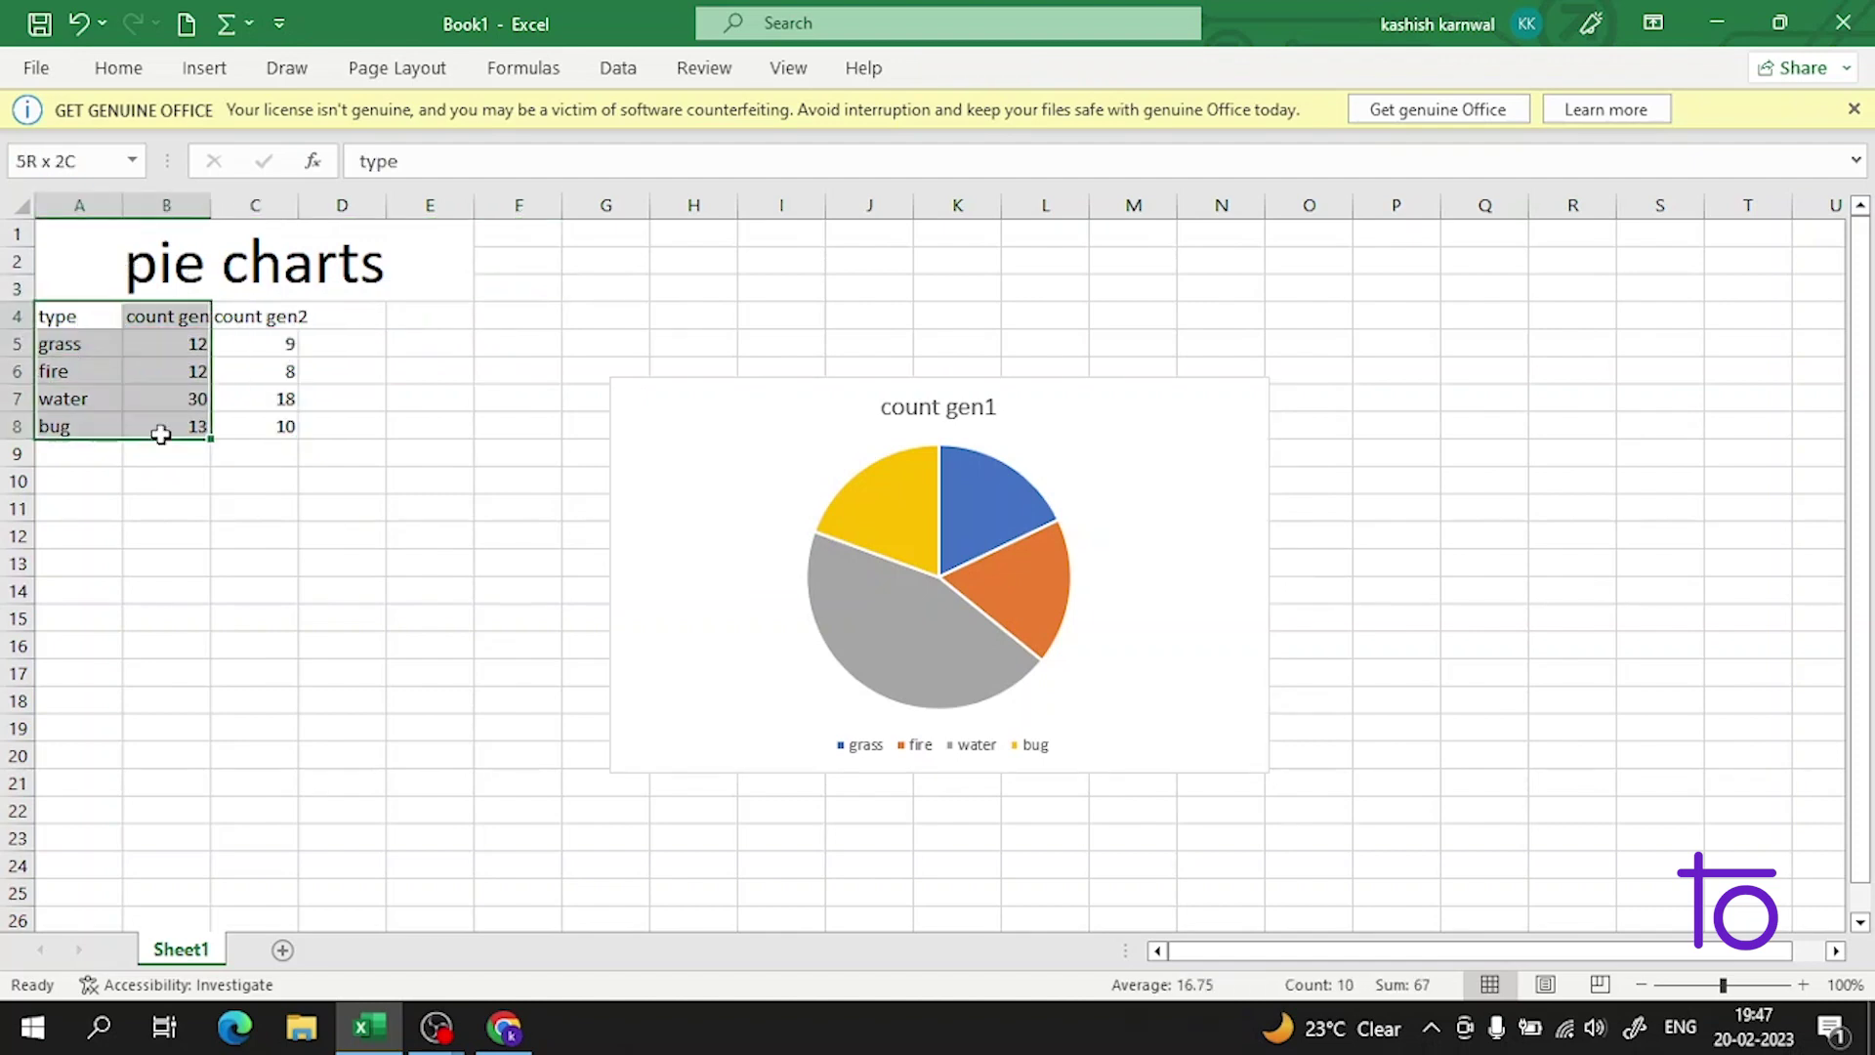
{"action": "left_click", "coordinate": [205, 71]}
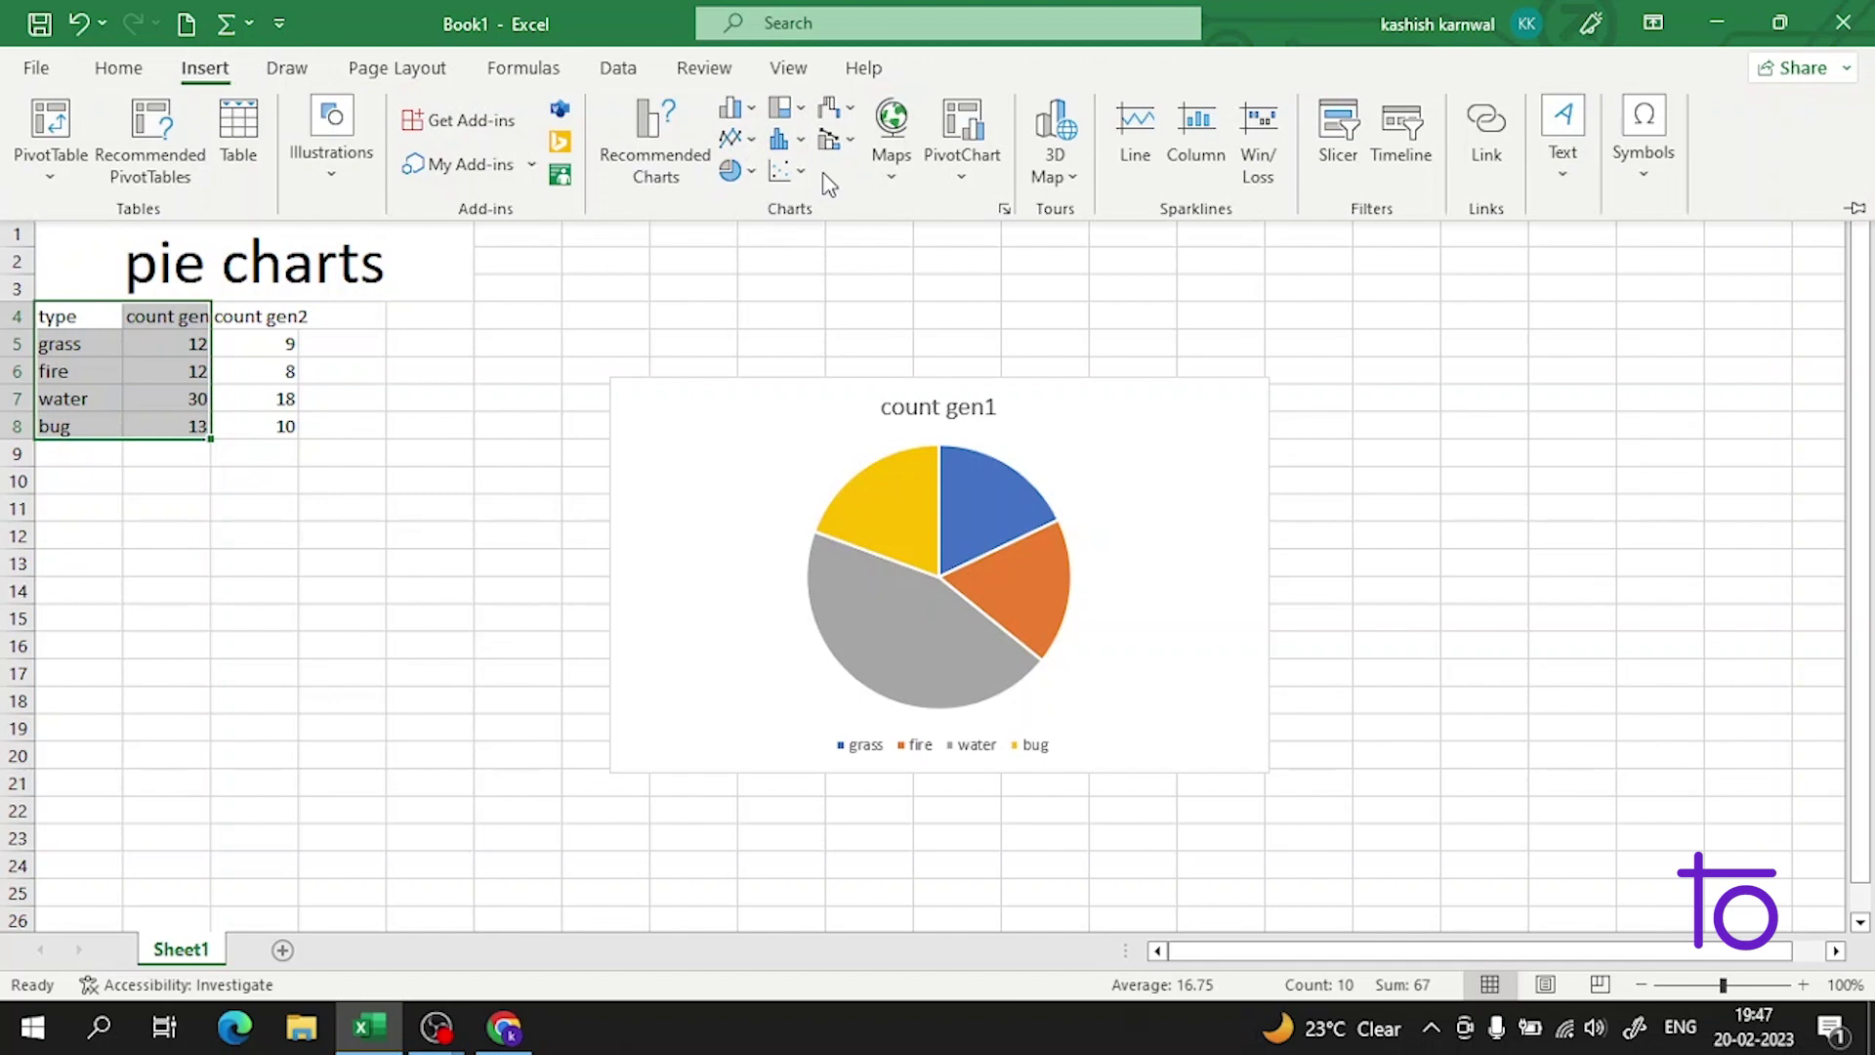
{"action": "left_click", "coordinate": [754, 175]}
{"action": "left_click", "coordinate": [757, 528]}
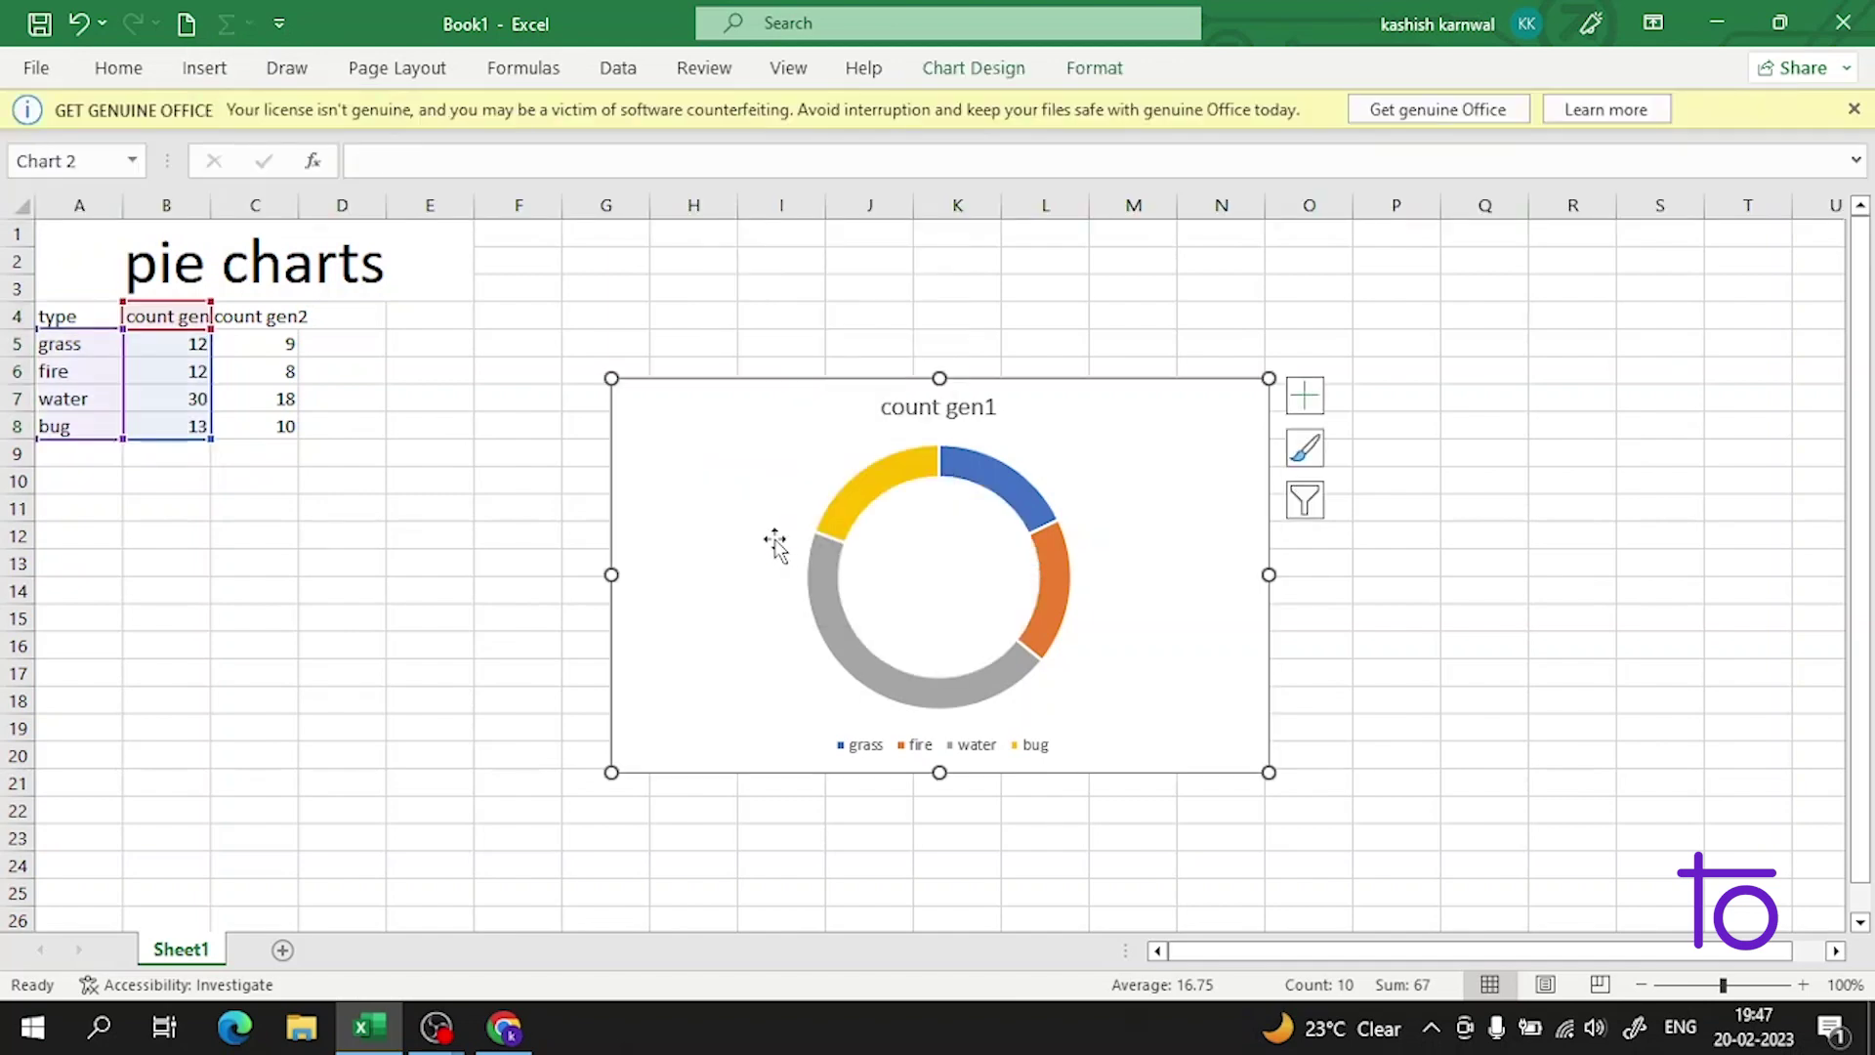
- Arrange the doughnut and pie charts side by side in rows 11–26 below the table
{"action": "left_click_drag", "start_coordinate": [927, 500], "coordinate": [966, 494]}
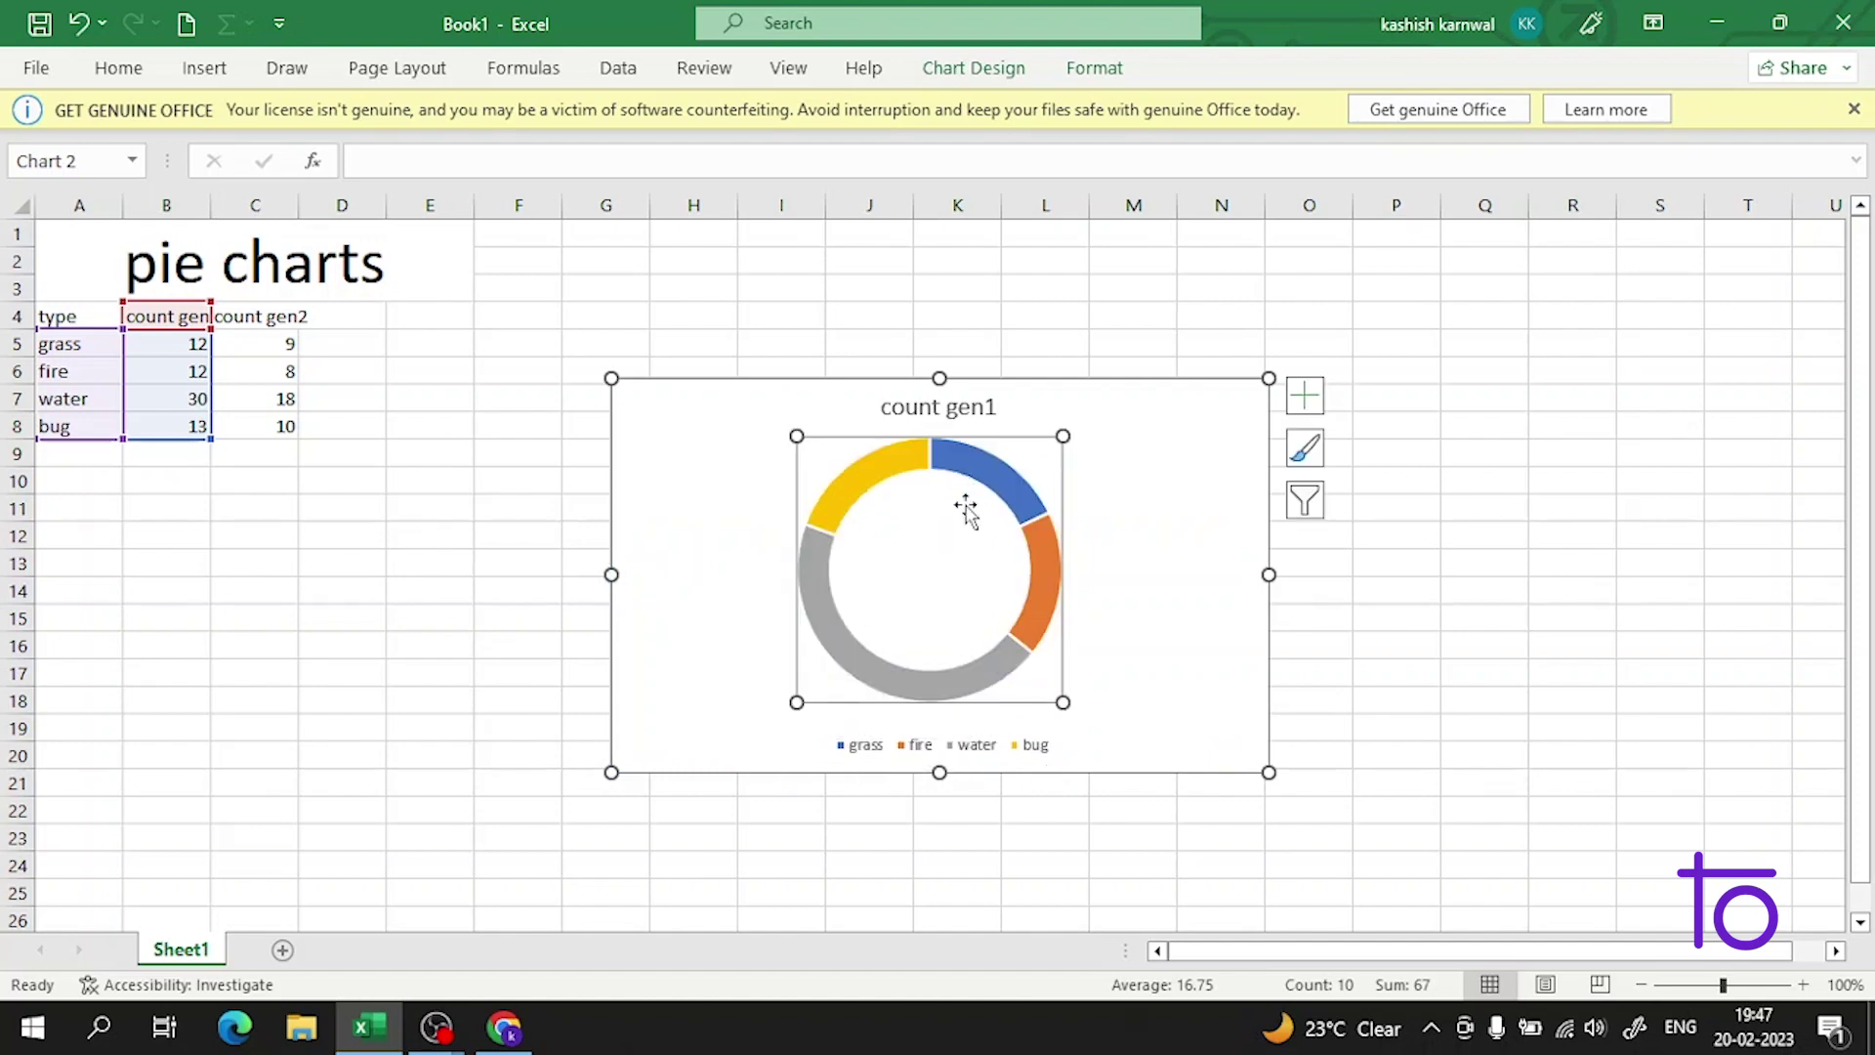
{"action": "left_click_drag", "start_coordinate": [1139, 425], "coordinate": [635, 540]}
{"action": "left_click_drag", "start_coordinate": [1208, 505], "coordinate": [1492, 505]}
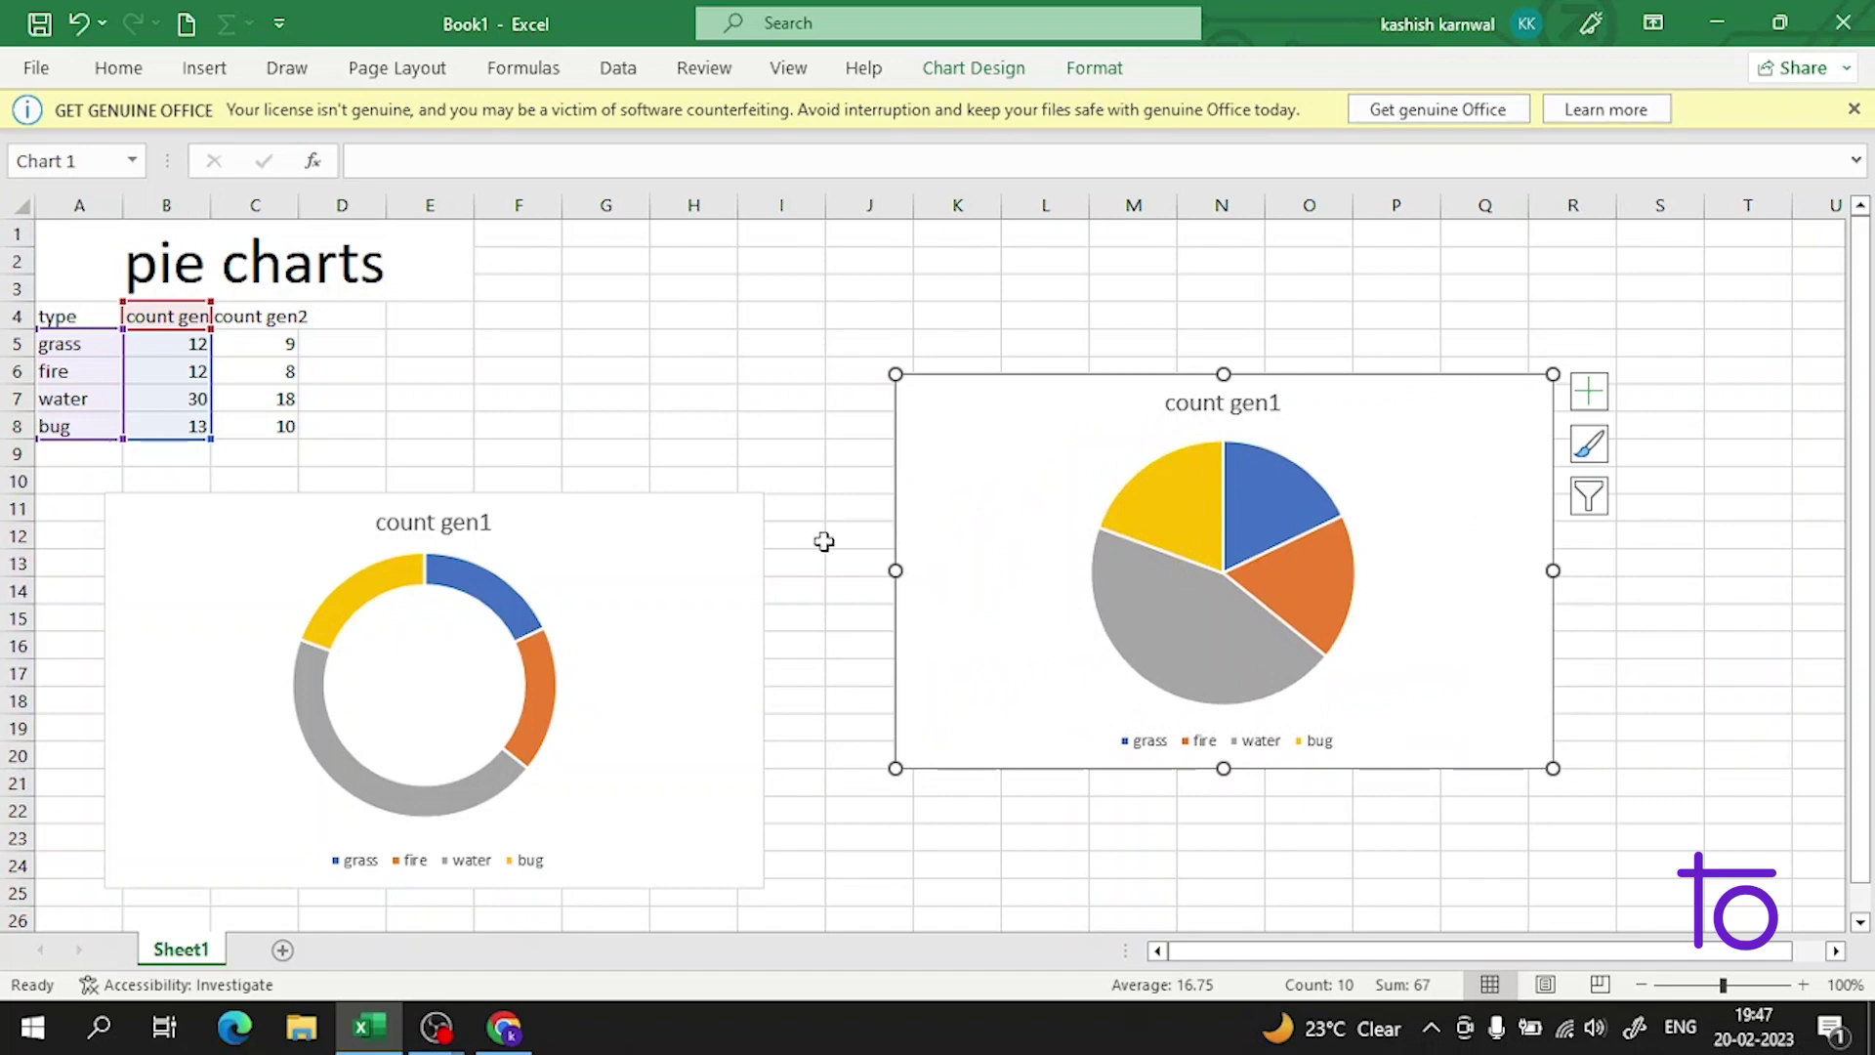
{"action": "left_click_drag", "start_coordinate": [700, 621], "coordinate": [842, 520]}
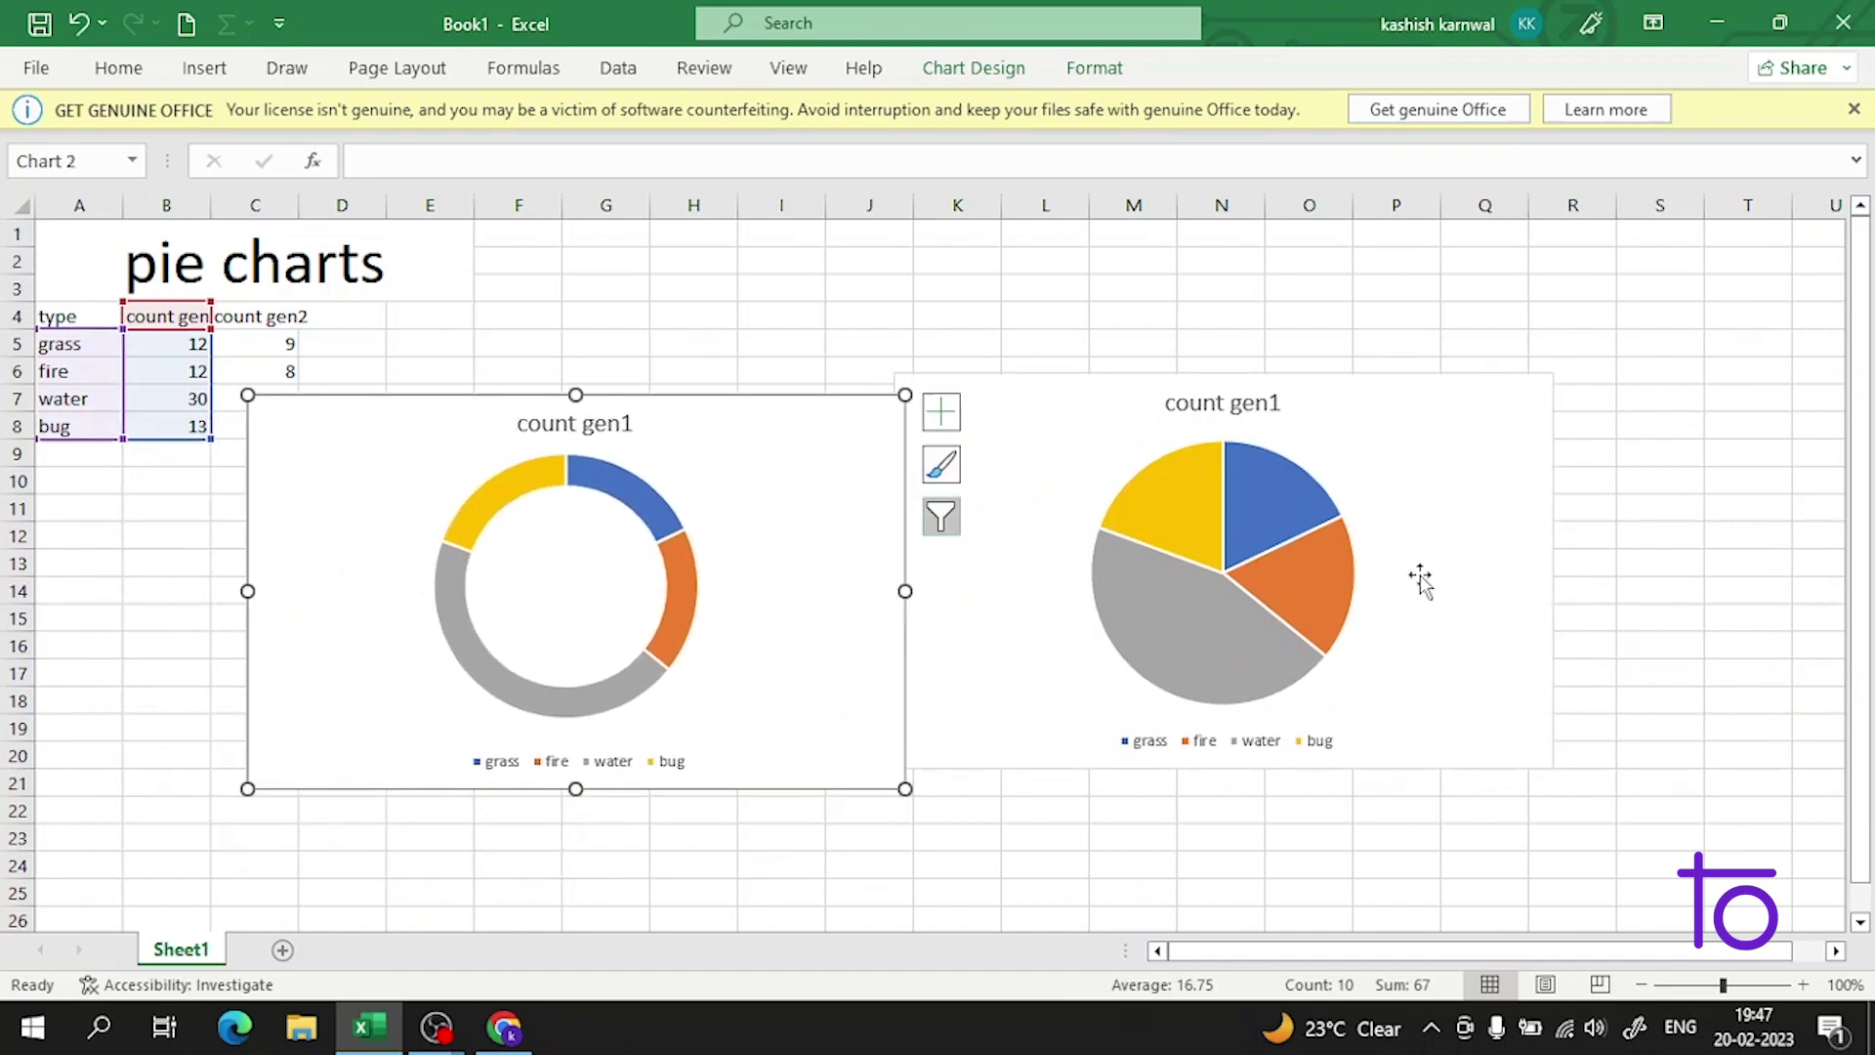
{"action": "left_click_drag", "start_coordinate": [1423, 582], "coordinate": [1518, 712]}
{"action": "left_click_drag", "start_coordinate": [821, 603], "coordinate": [837, 727]}
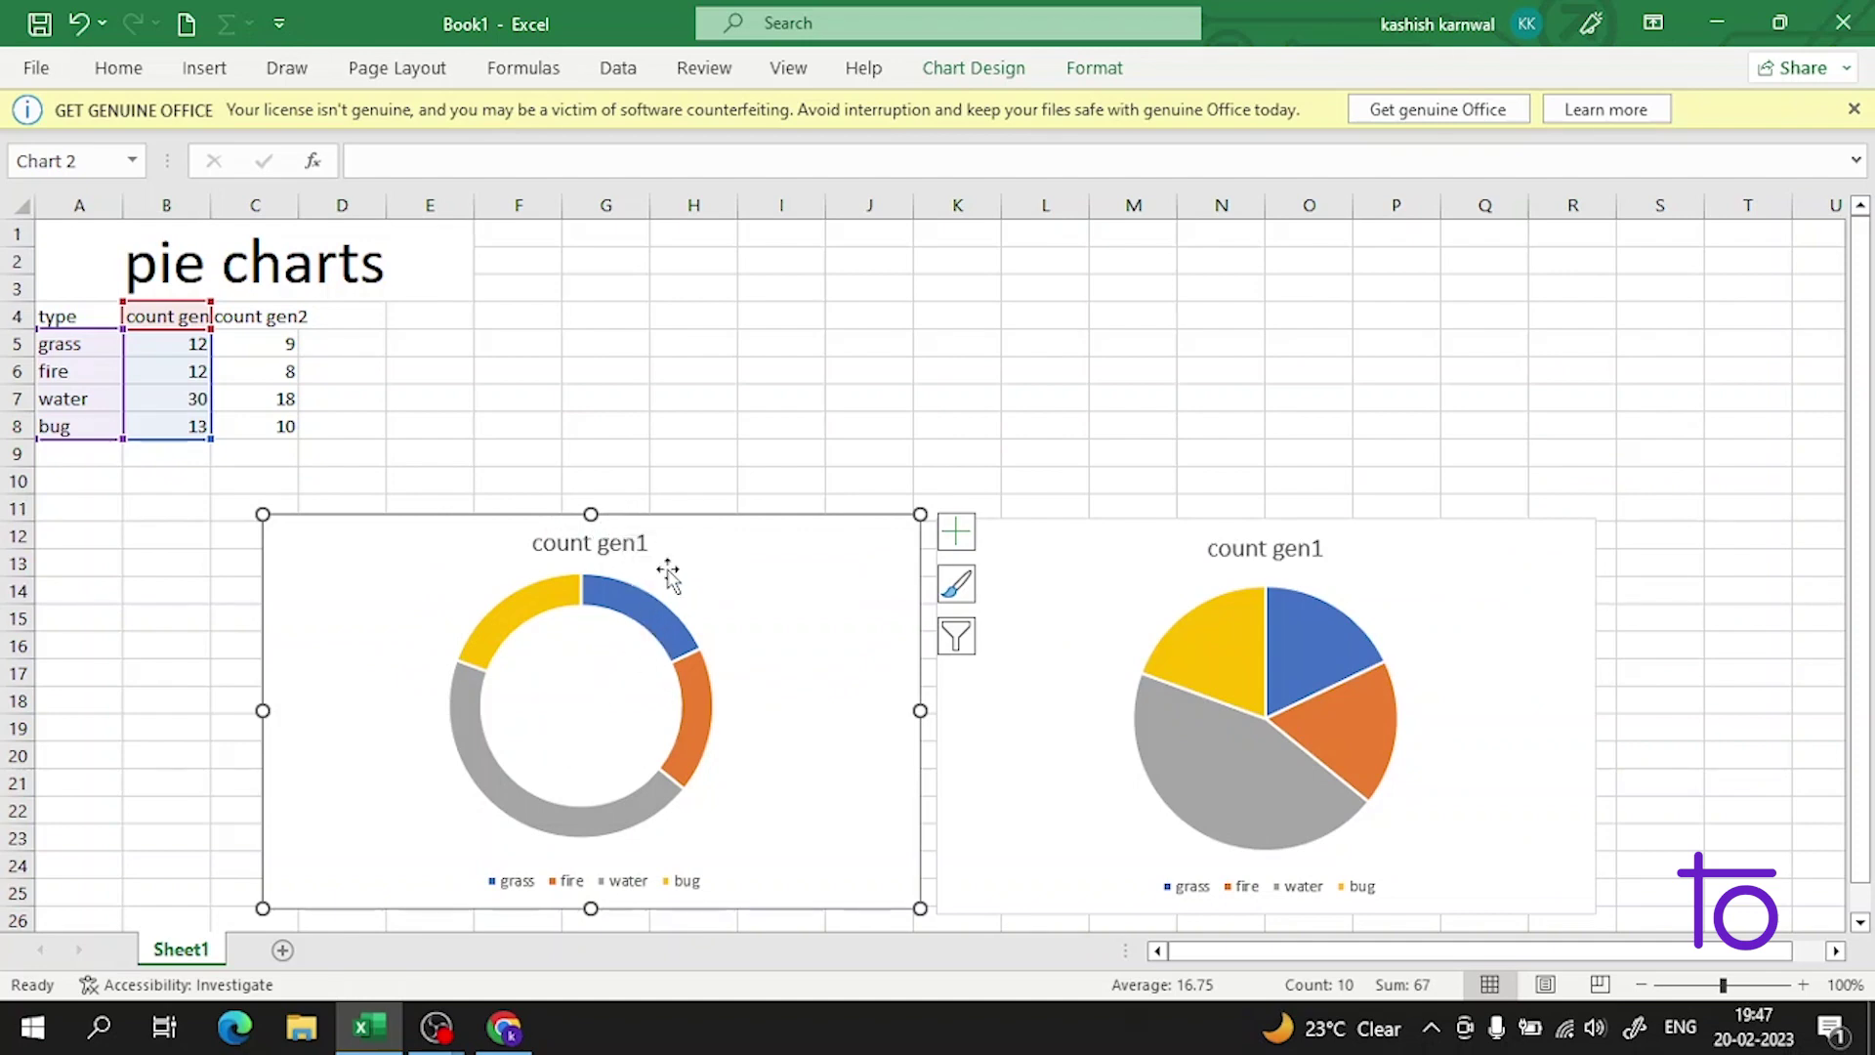
- Apply the third chart style to the doughnut chart to give it labelled slices
{"action": "left_click", "coordinate": [982, 586]}
{"action": "left_click", "coordinate": [740, 537]}
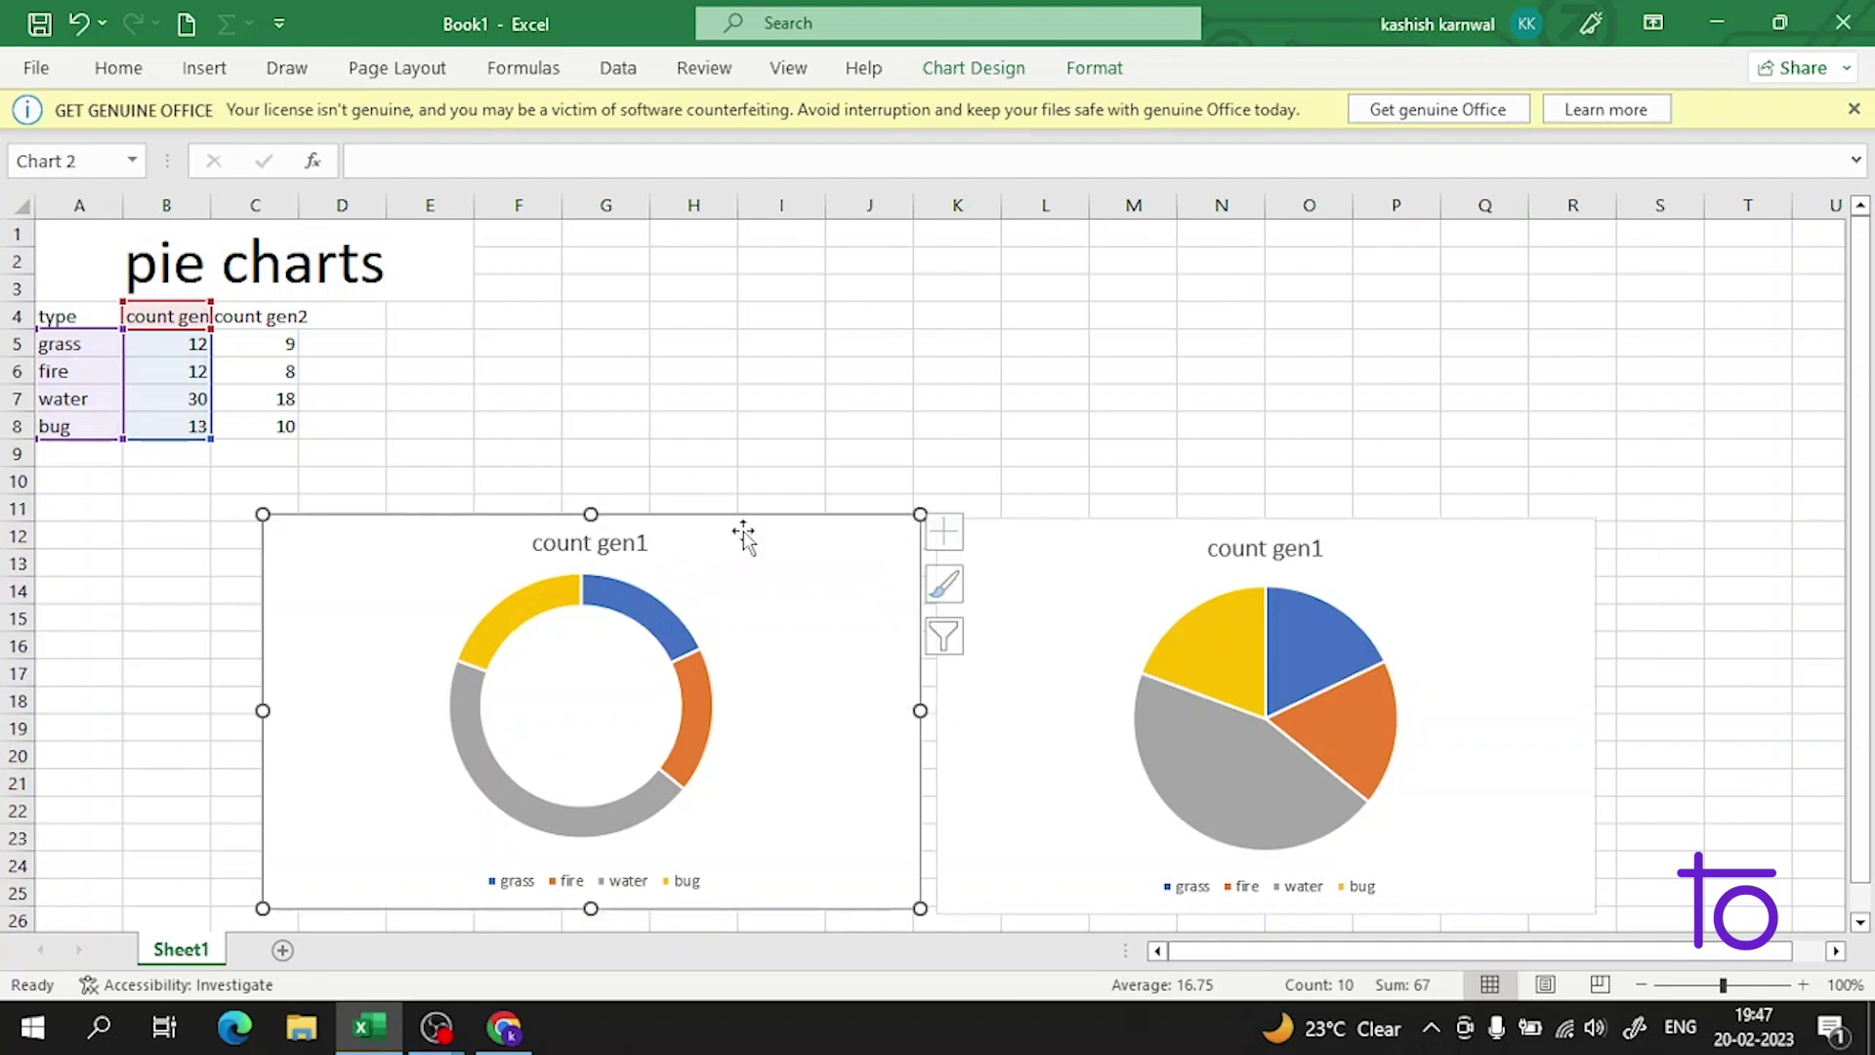
{"action": "left_click", "coordinate": [960, 586]}
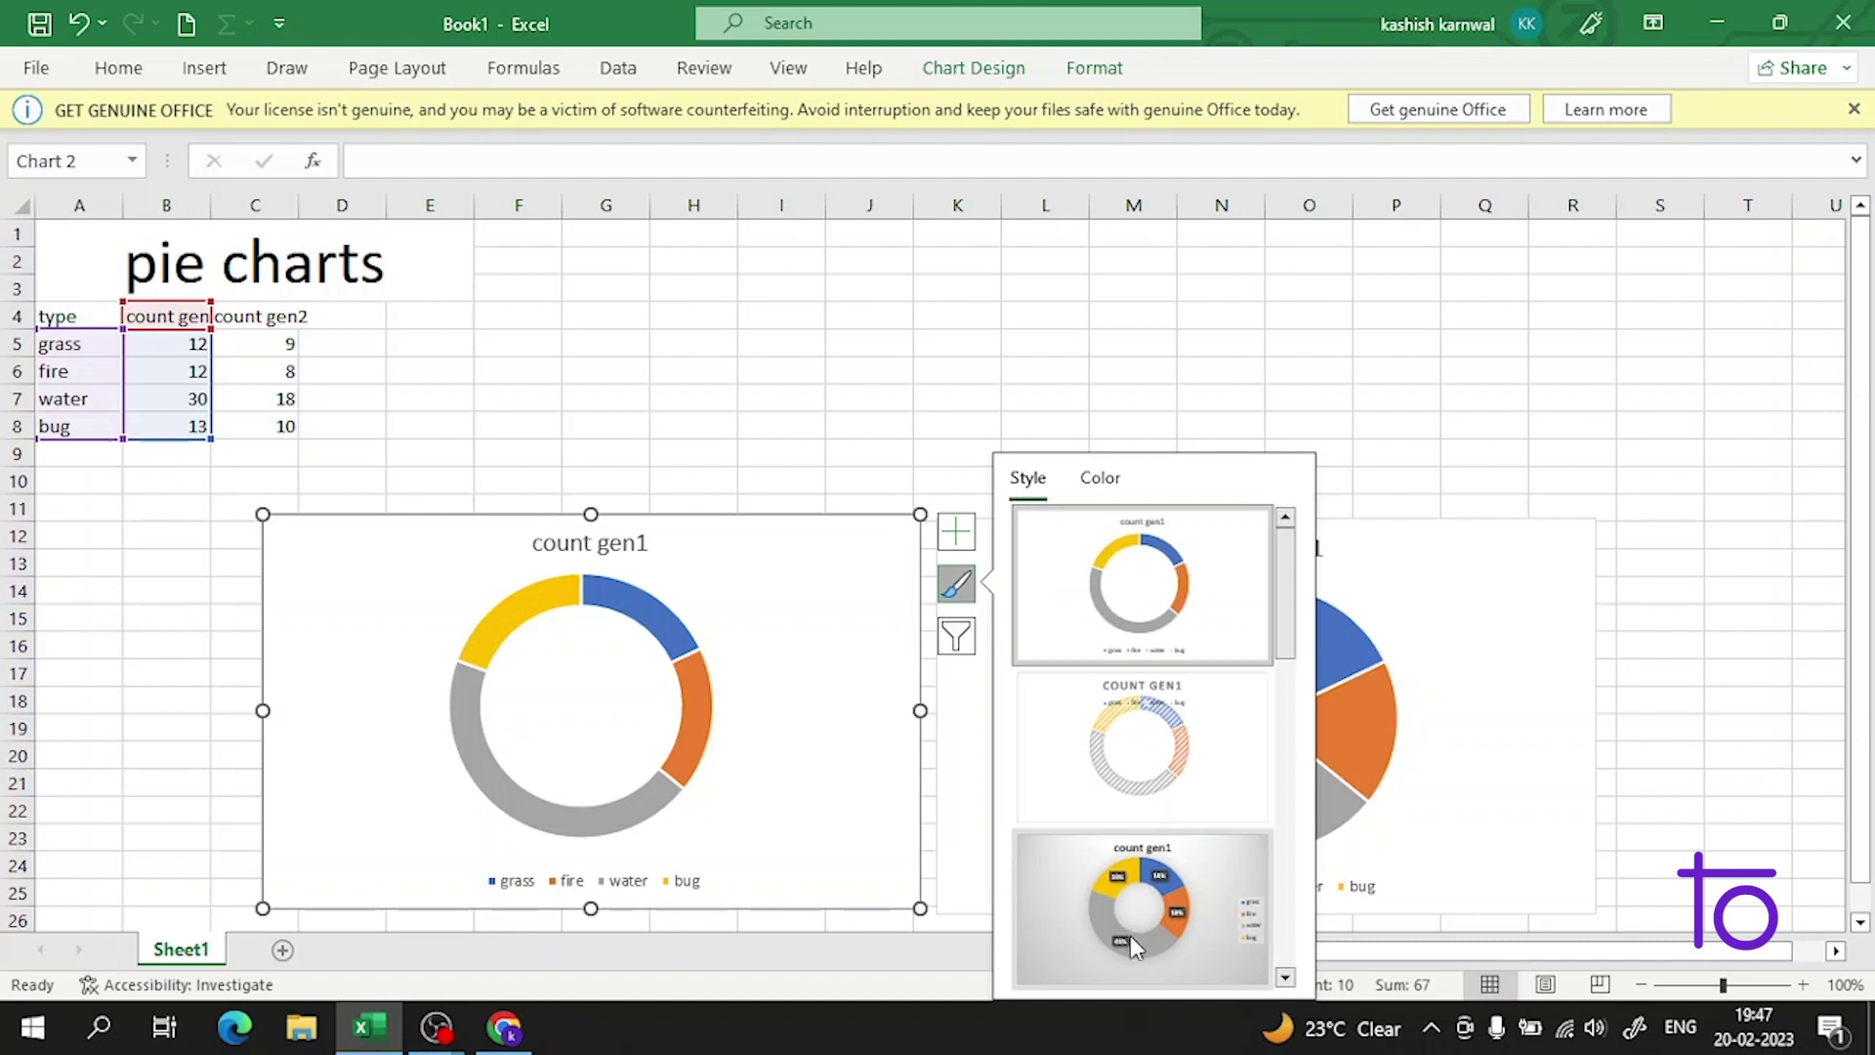
{"action": "left_click", "coordinate": [1133, 946]}
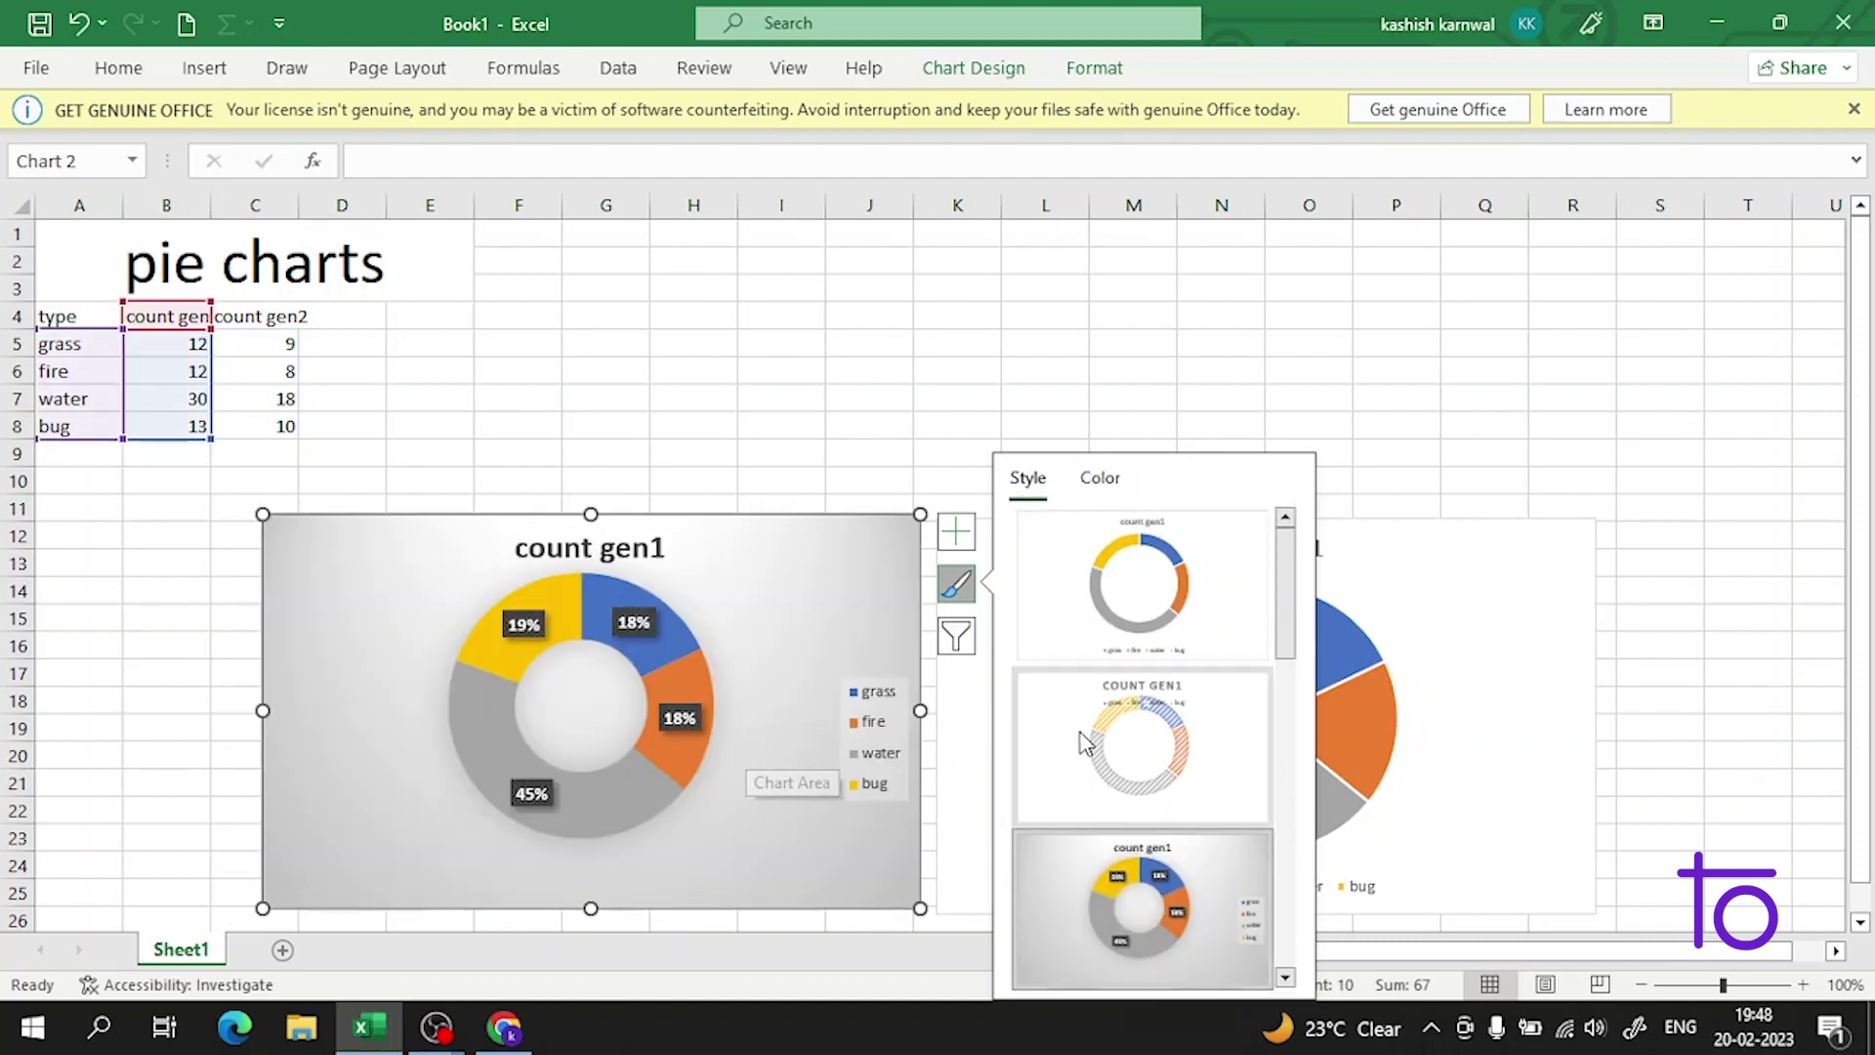
{"action": "scroll", "coordinate": [1084, 743], "scroll_direction": "down", "scroll_amount": 3}
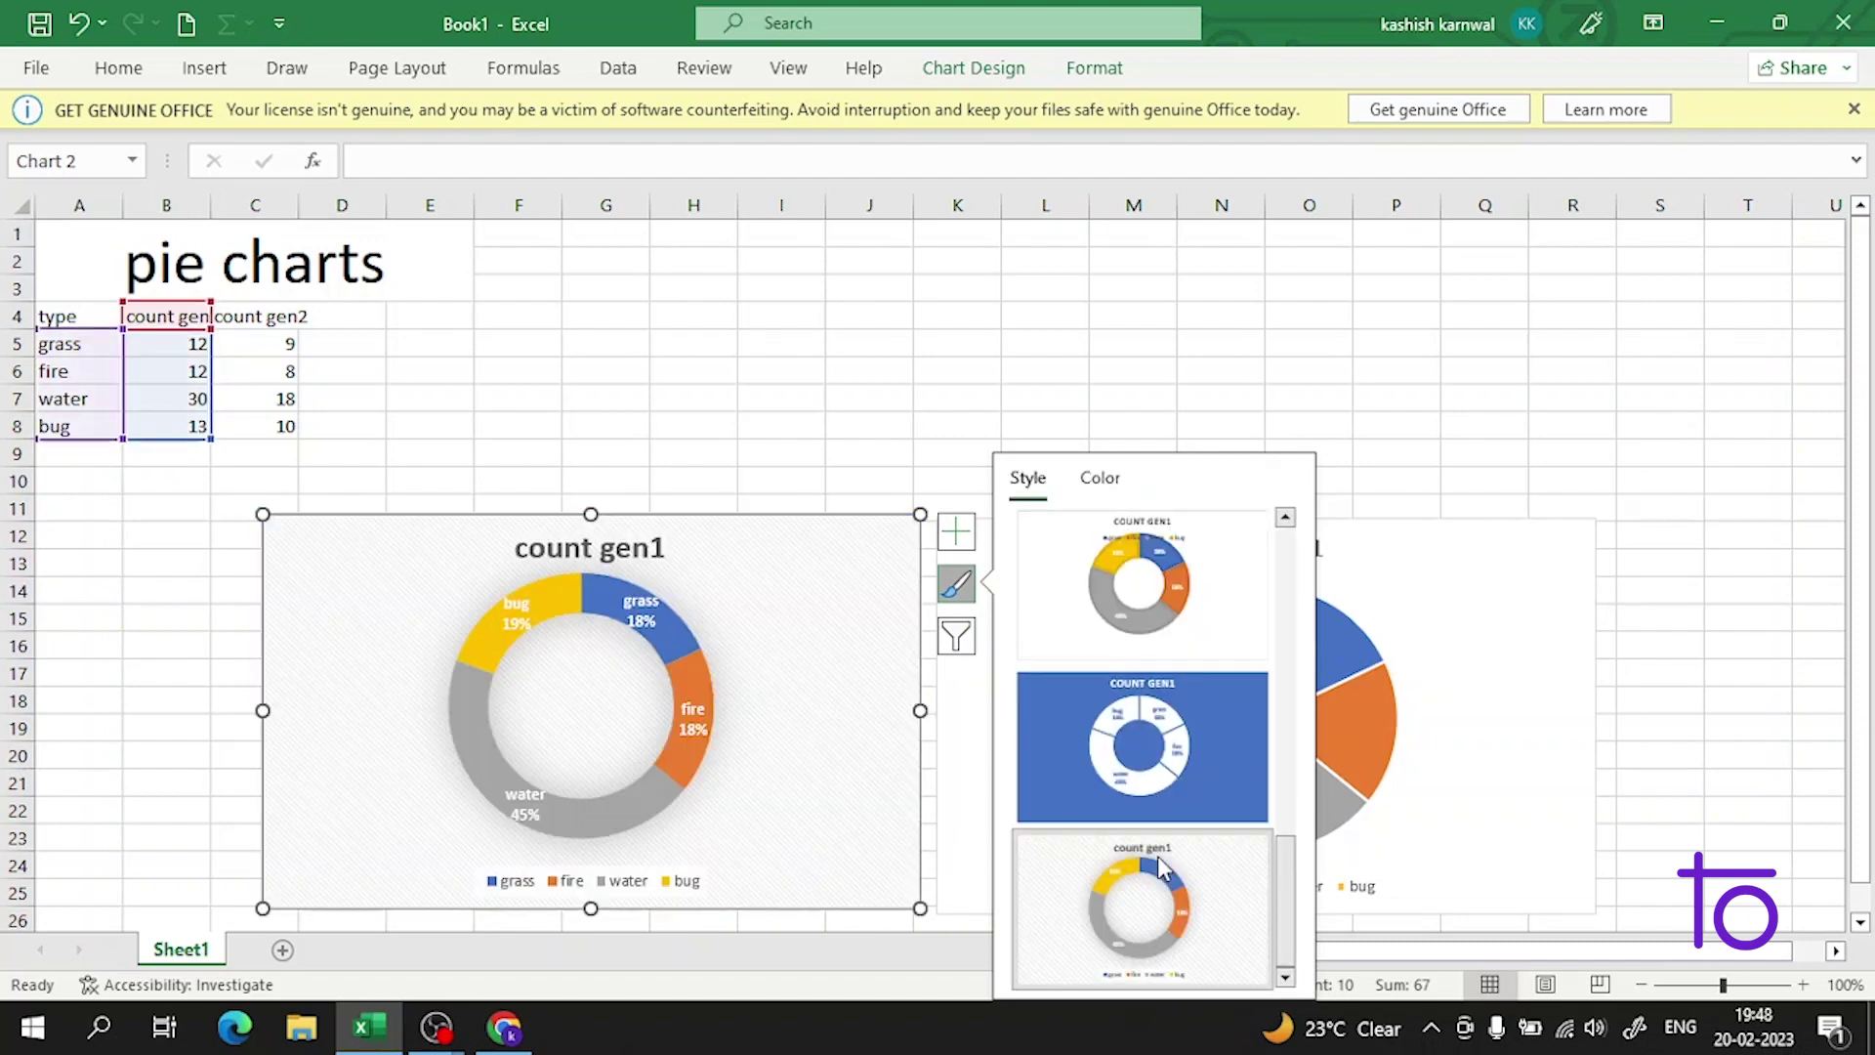
{"action": "scroll", "coordinate": [1170, 699], "scroll_direction": "up", "scroll_amount": 3}
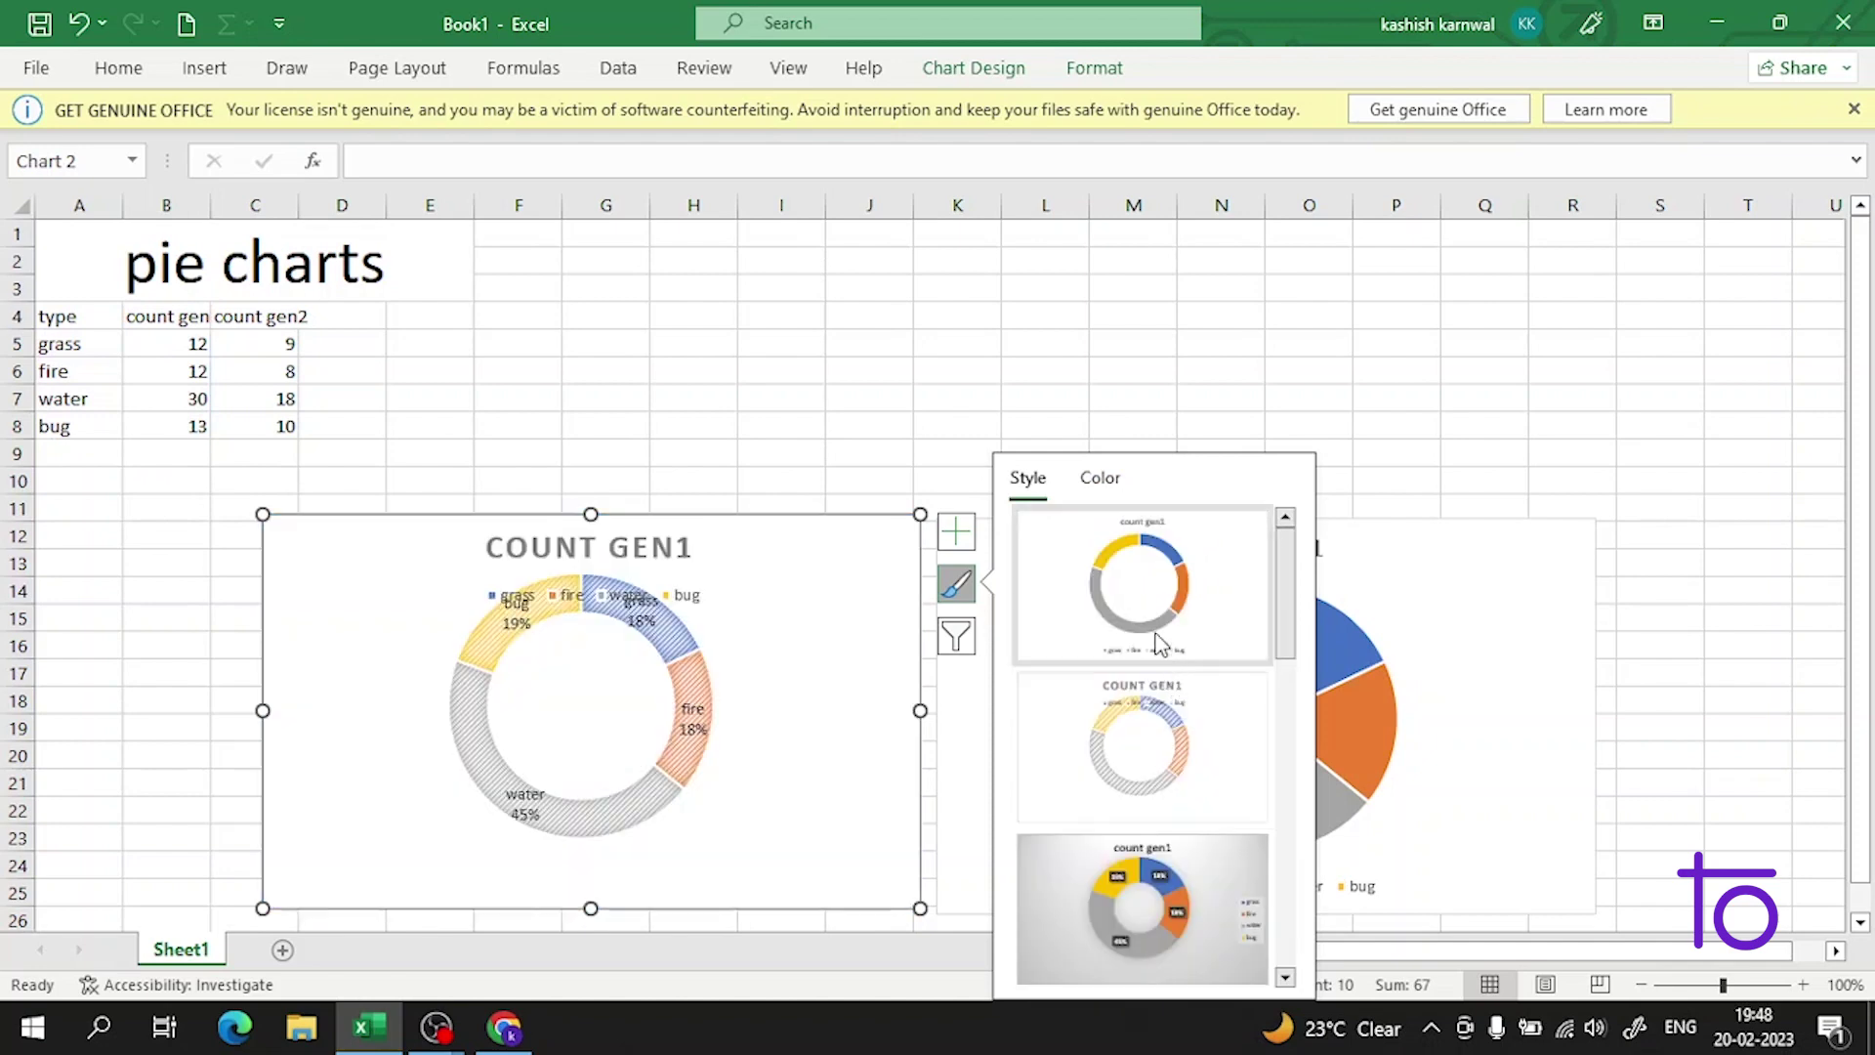
- Recolour the doughnut chart with a monochromatic blue palette
{"action": "left_click", "coordinate": [1100, 476]}
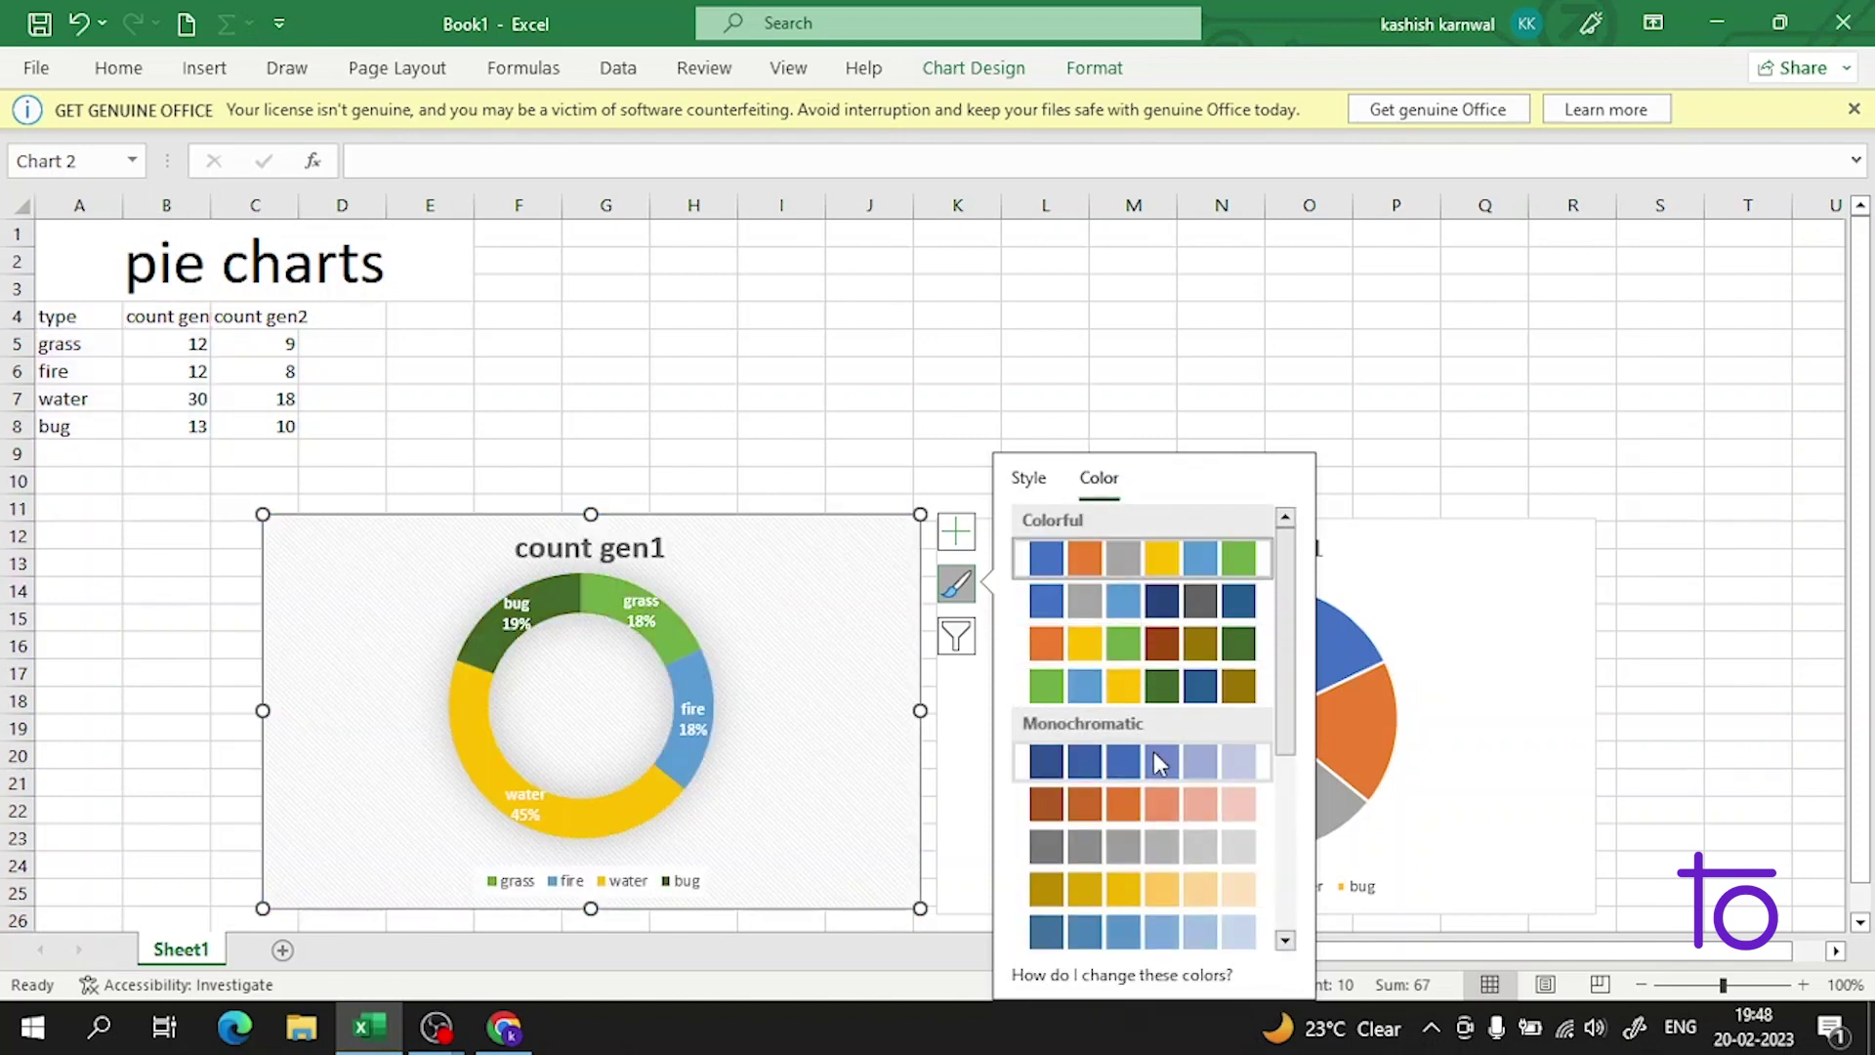
{"action": "scroll", "coordinate": [1151, 909], "scroll_direction": "down", "scroll_amount": 3}
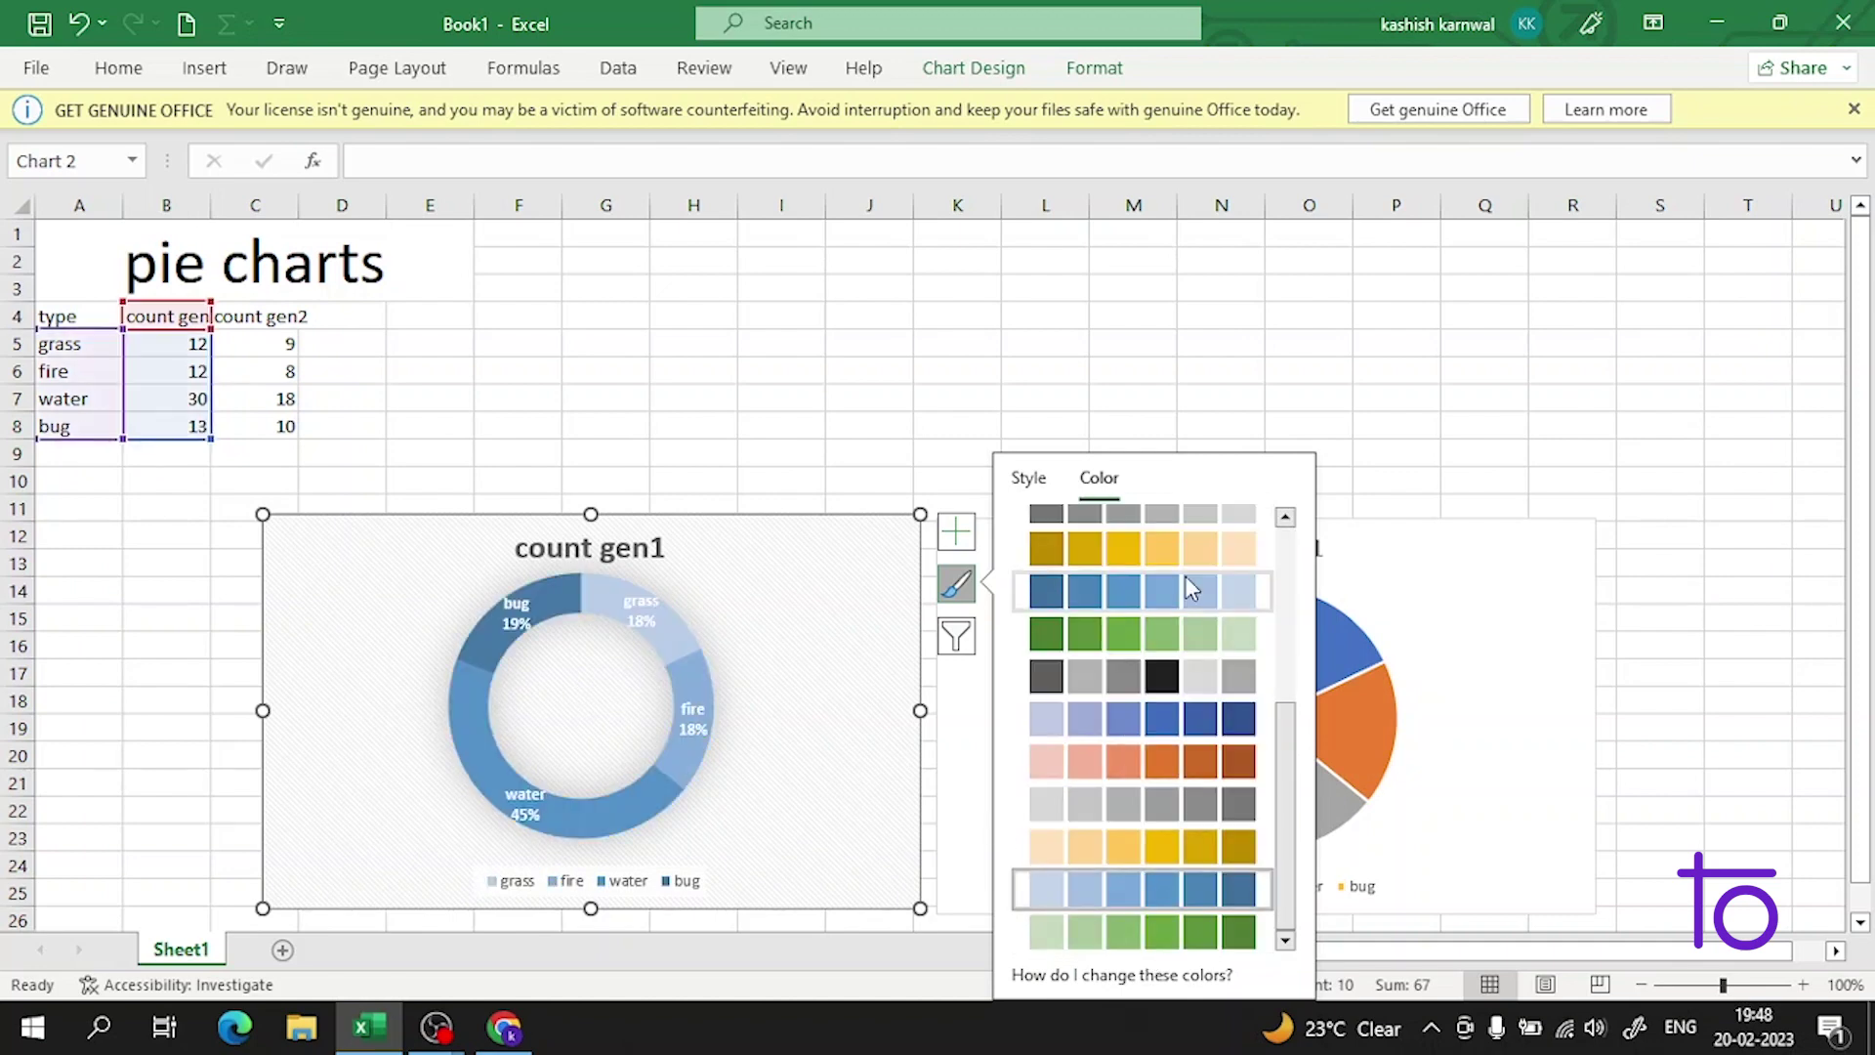
{"action": "left_click", "coordinate": [1340, 435]}
- Apply the third chart style to the pie chart, giving it a gradient background and percentage labels
{"action": "left_click", "coordinate": [1492, 611]}
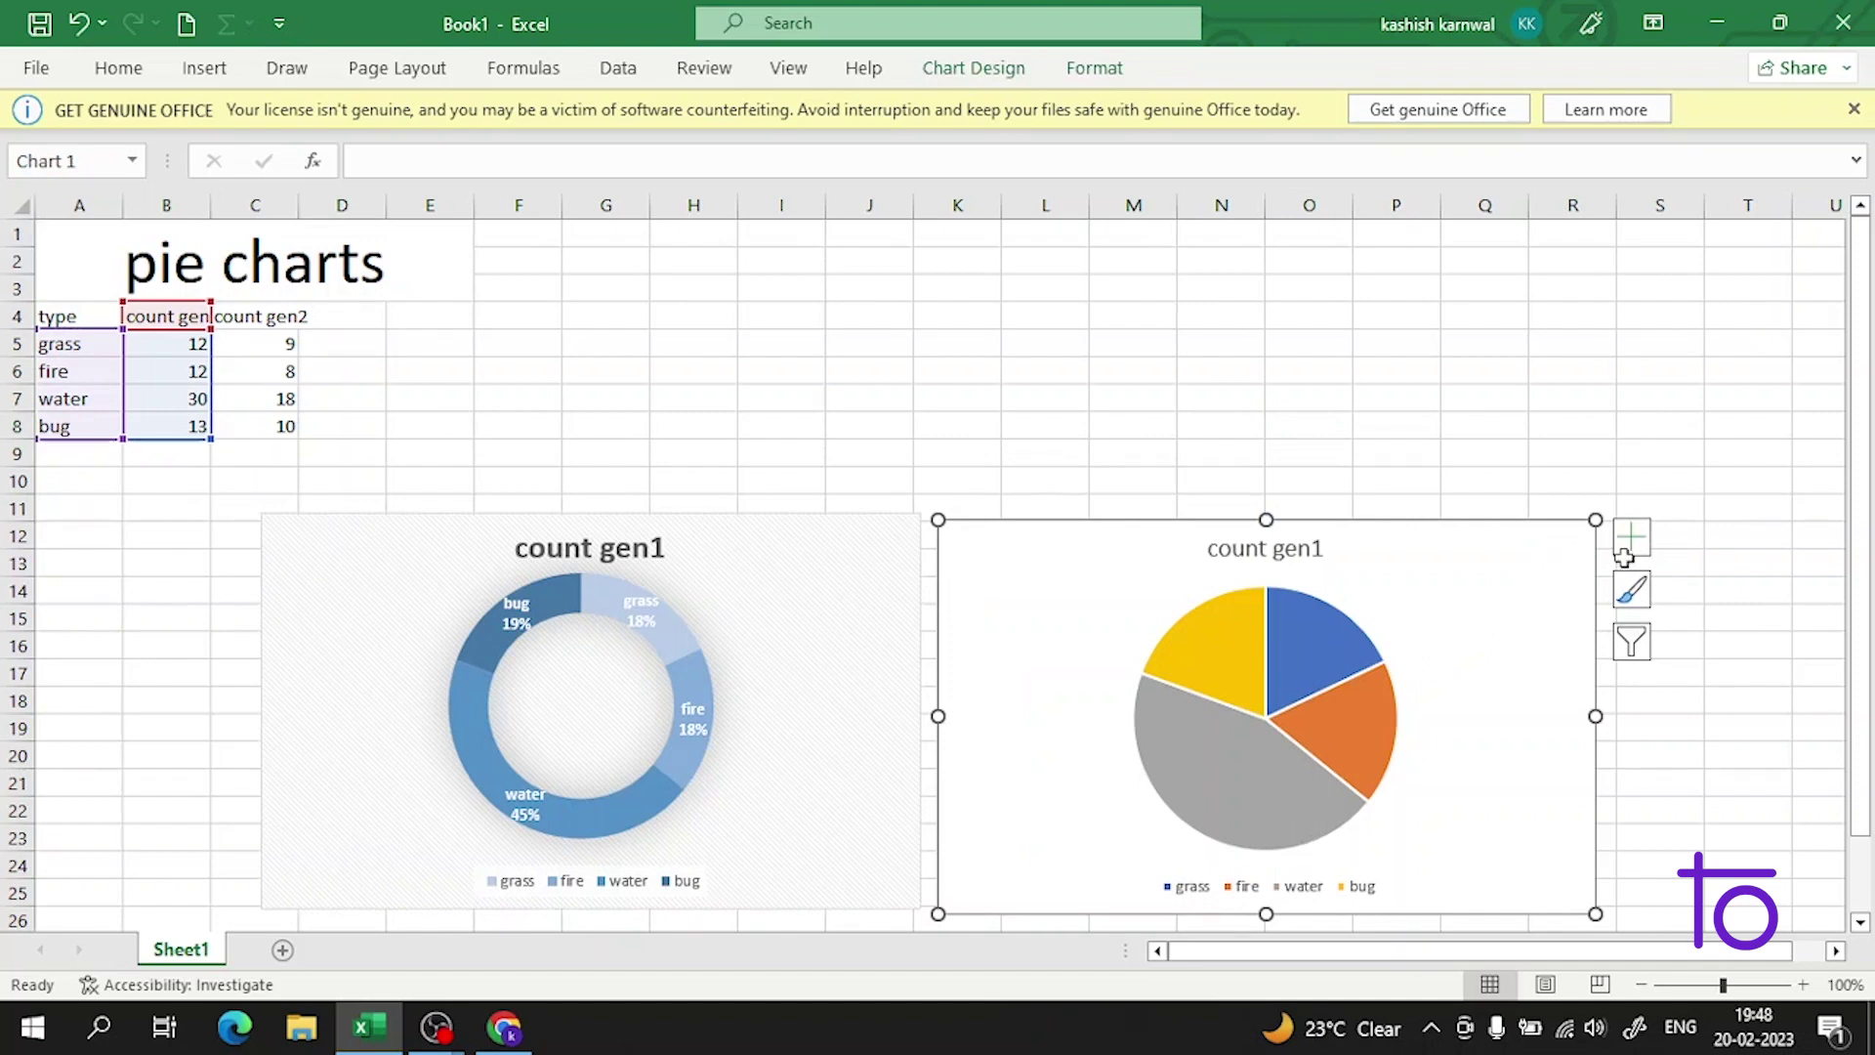
{"action": "left_click", "coordinate": [1631, 589]}
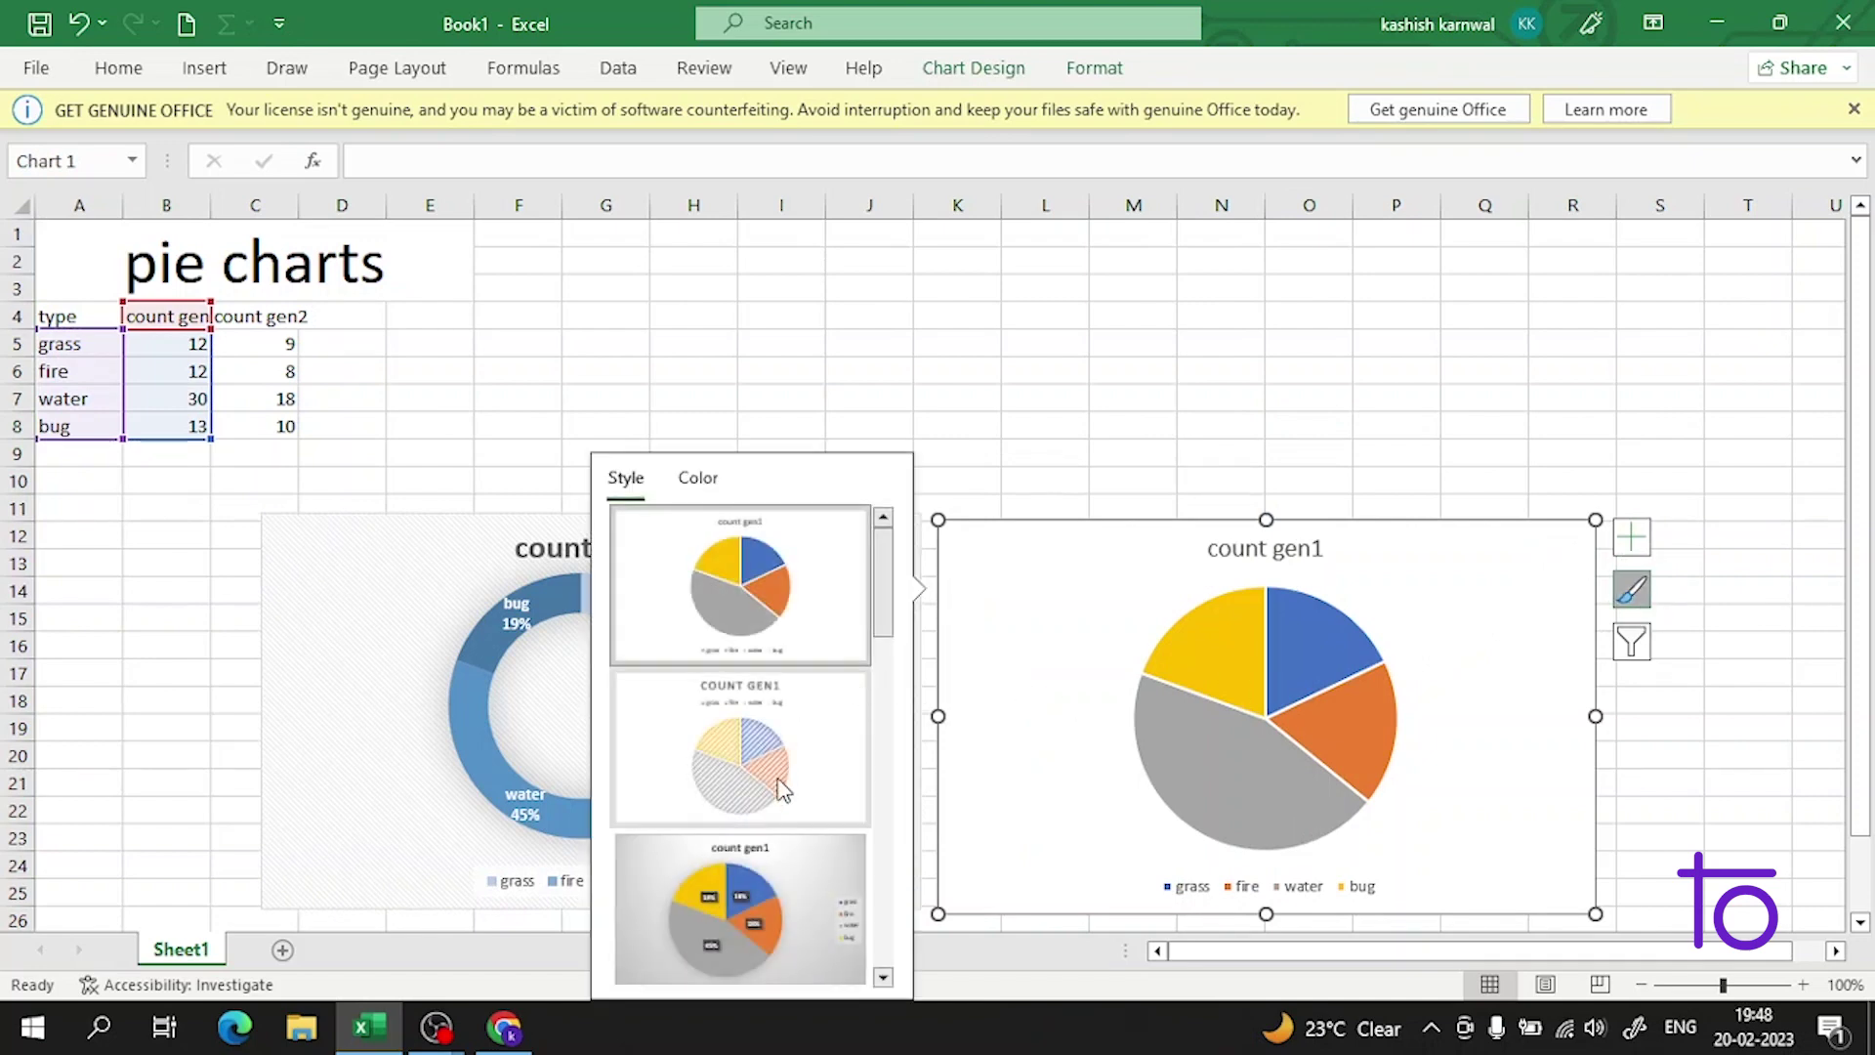
{"action": "left_click", "coordinate": [774, 967]}
{"action": "left_click", "coordinate": [1647, 643]}
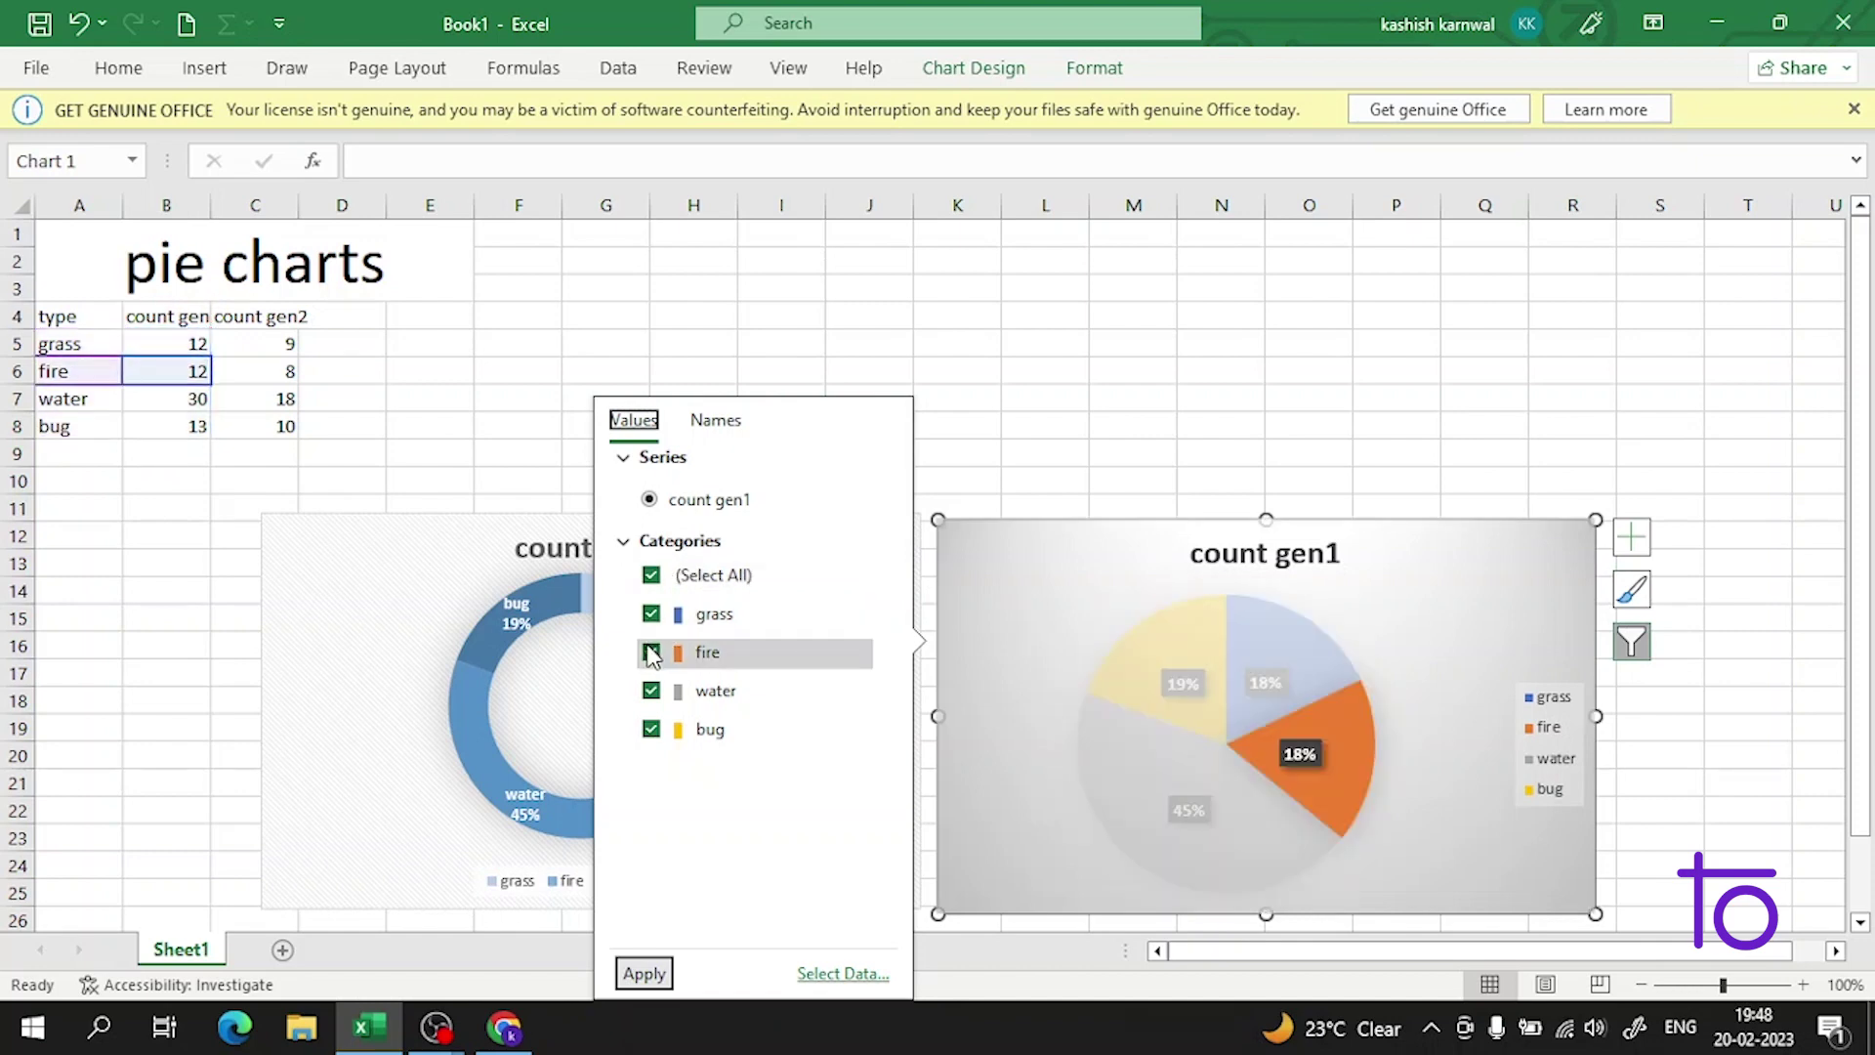
{"action": "left_click", "coordinate": [716, 422]}
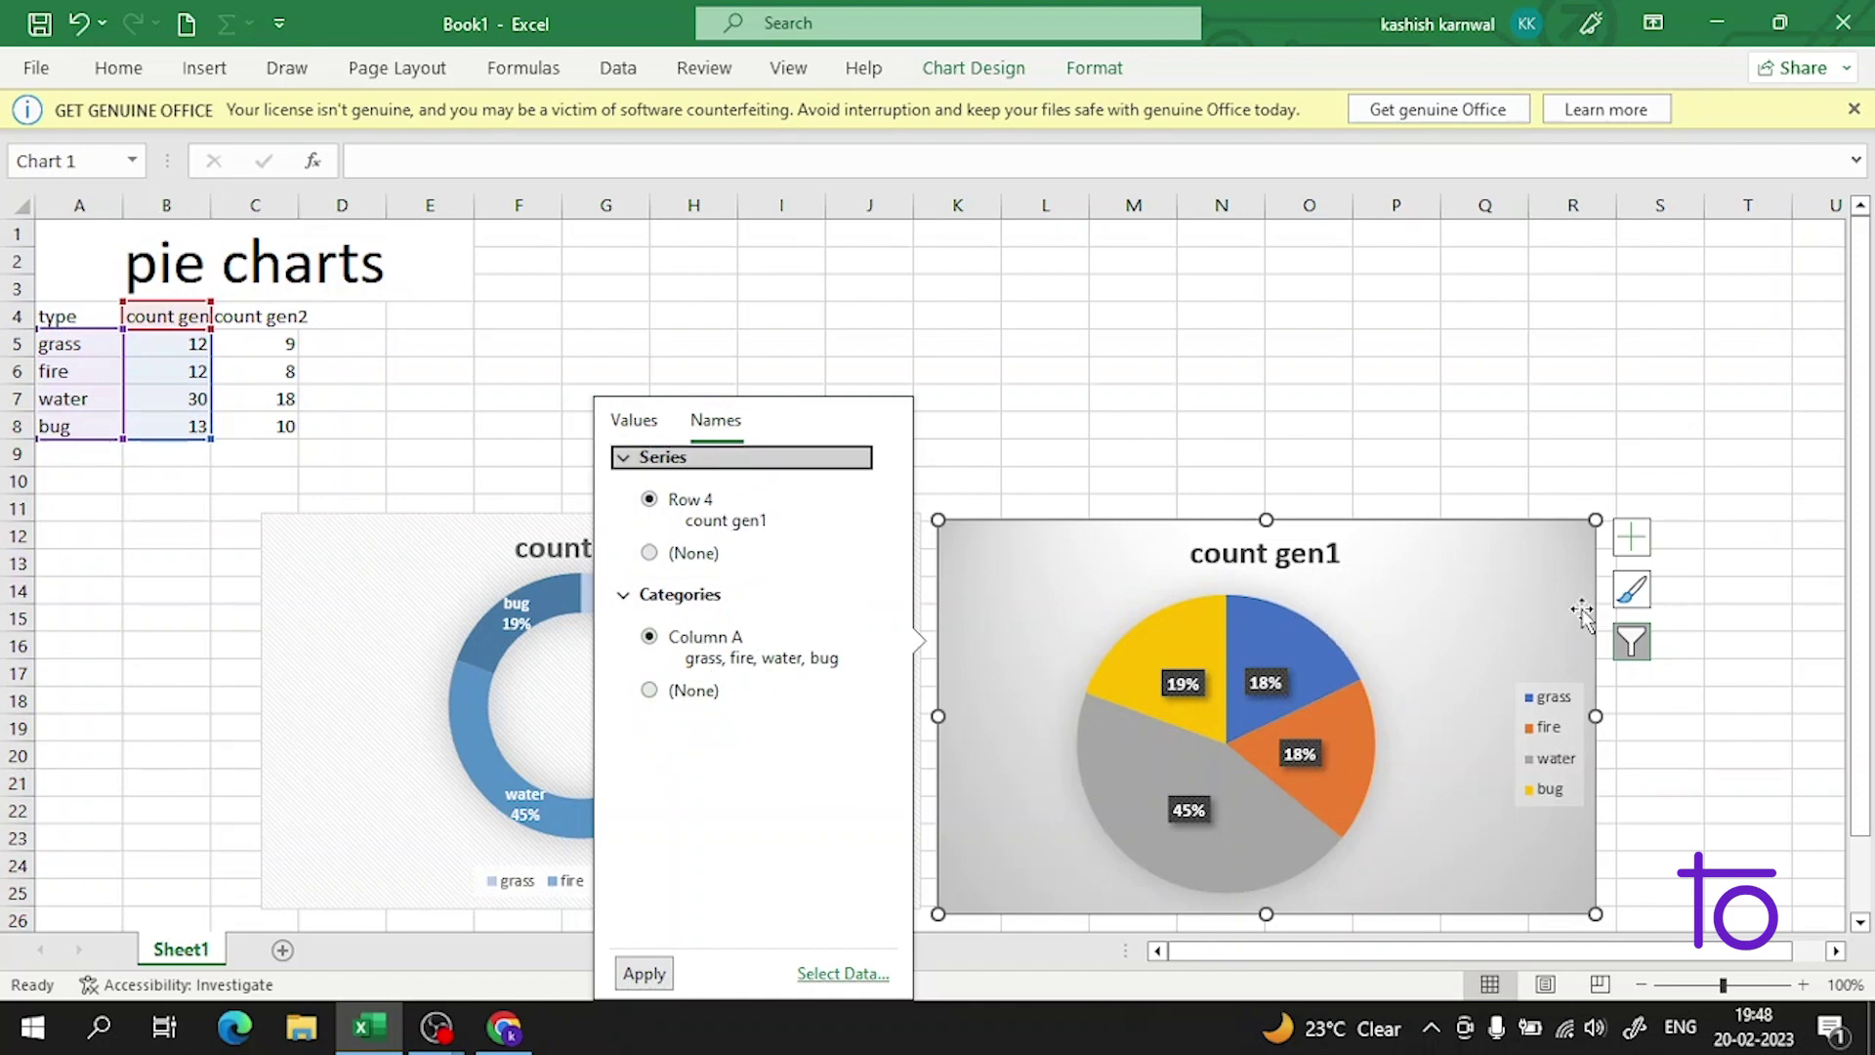
{"action": "left_click", "coordinate": [1153, 262]}
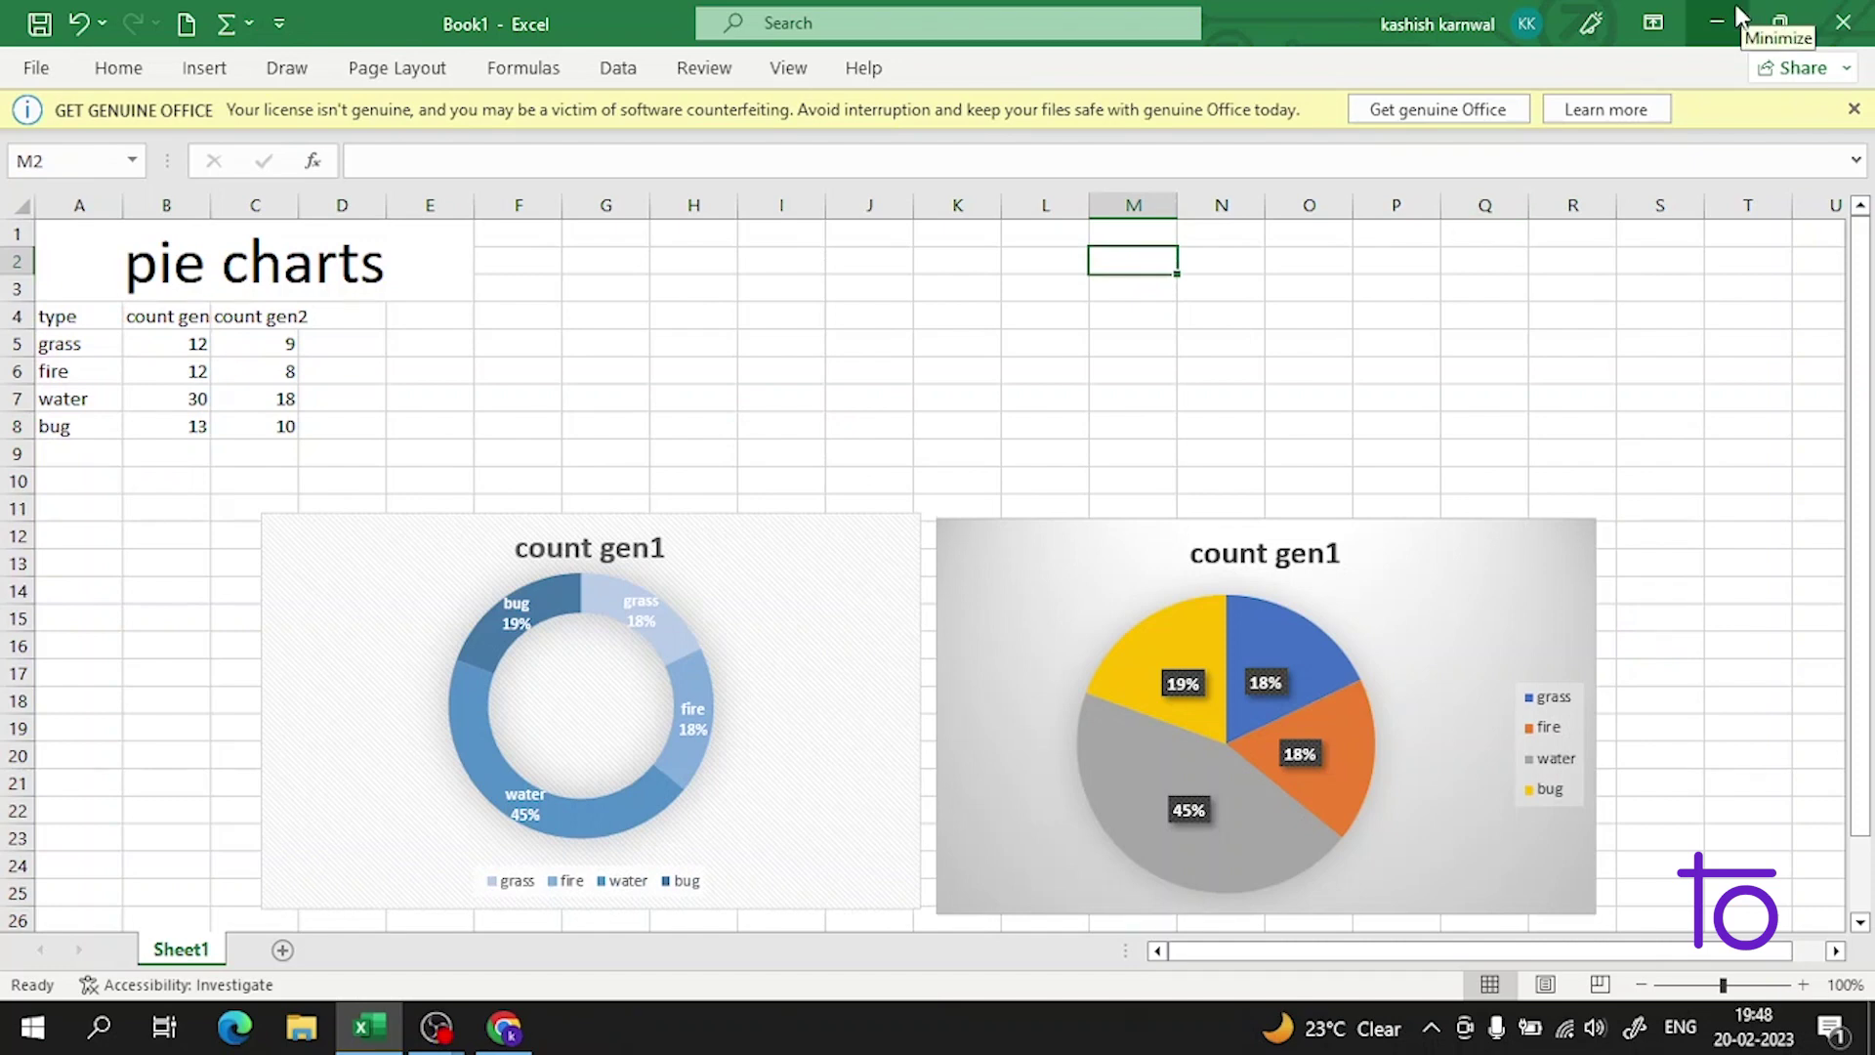
{"action": "left_click", "coordinate": [718, 342]}
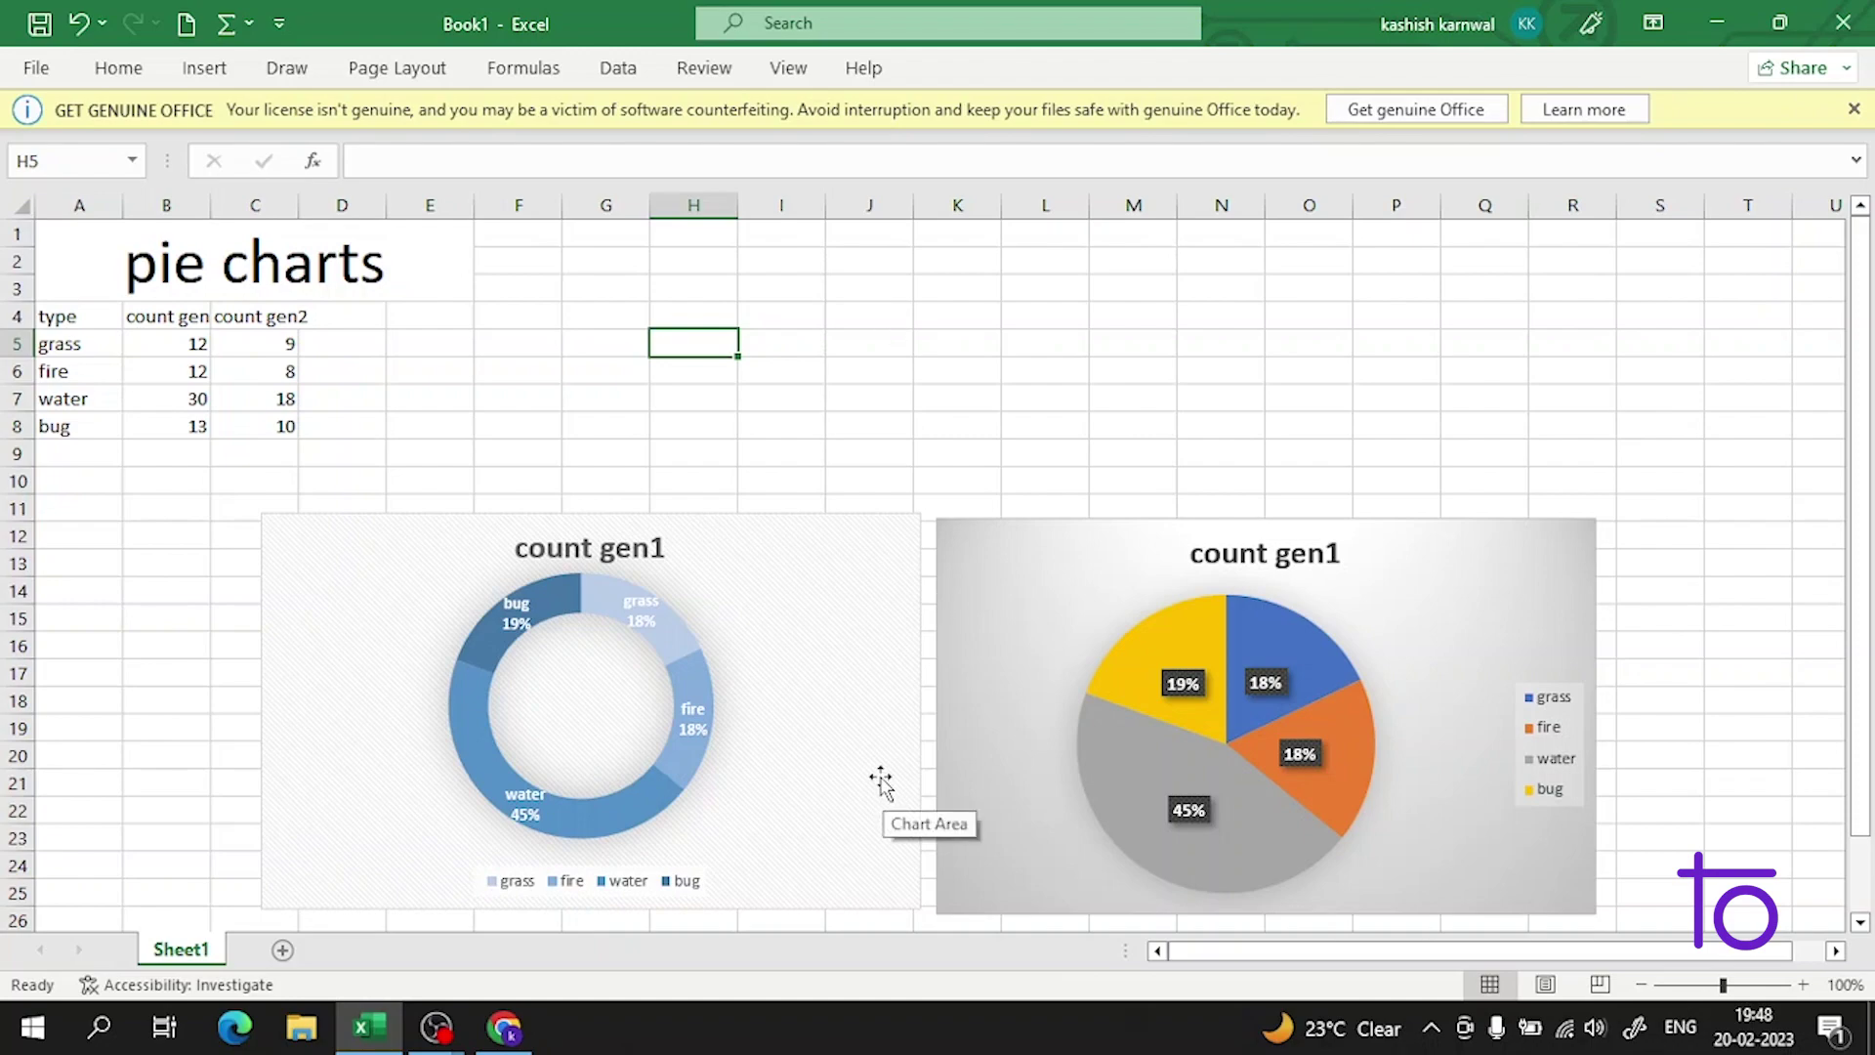
- Go to the DevTown channel's Playlists page in Chrome and scroll down to its Complete Playlists
{"action": "key", "text": "alt+Tab"}
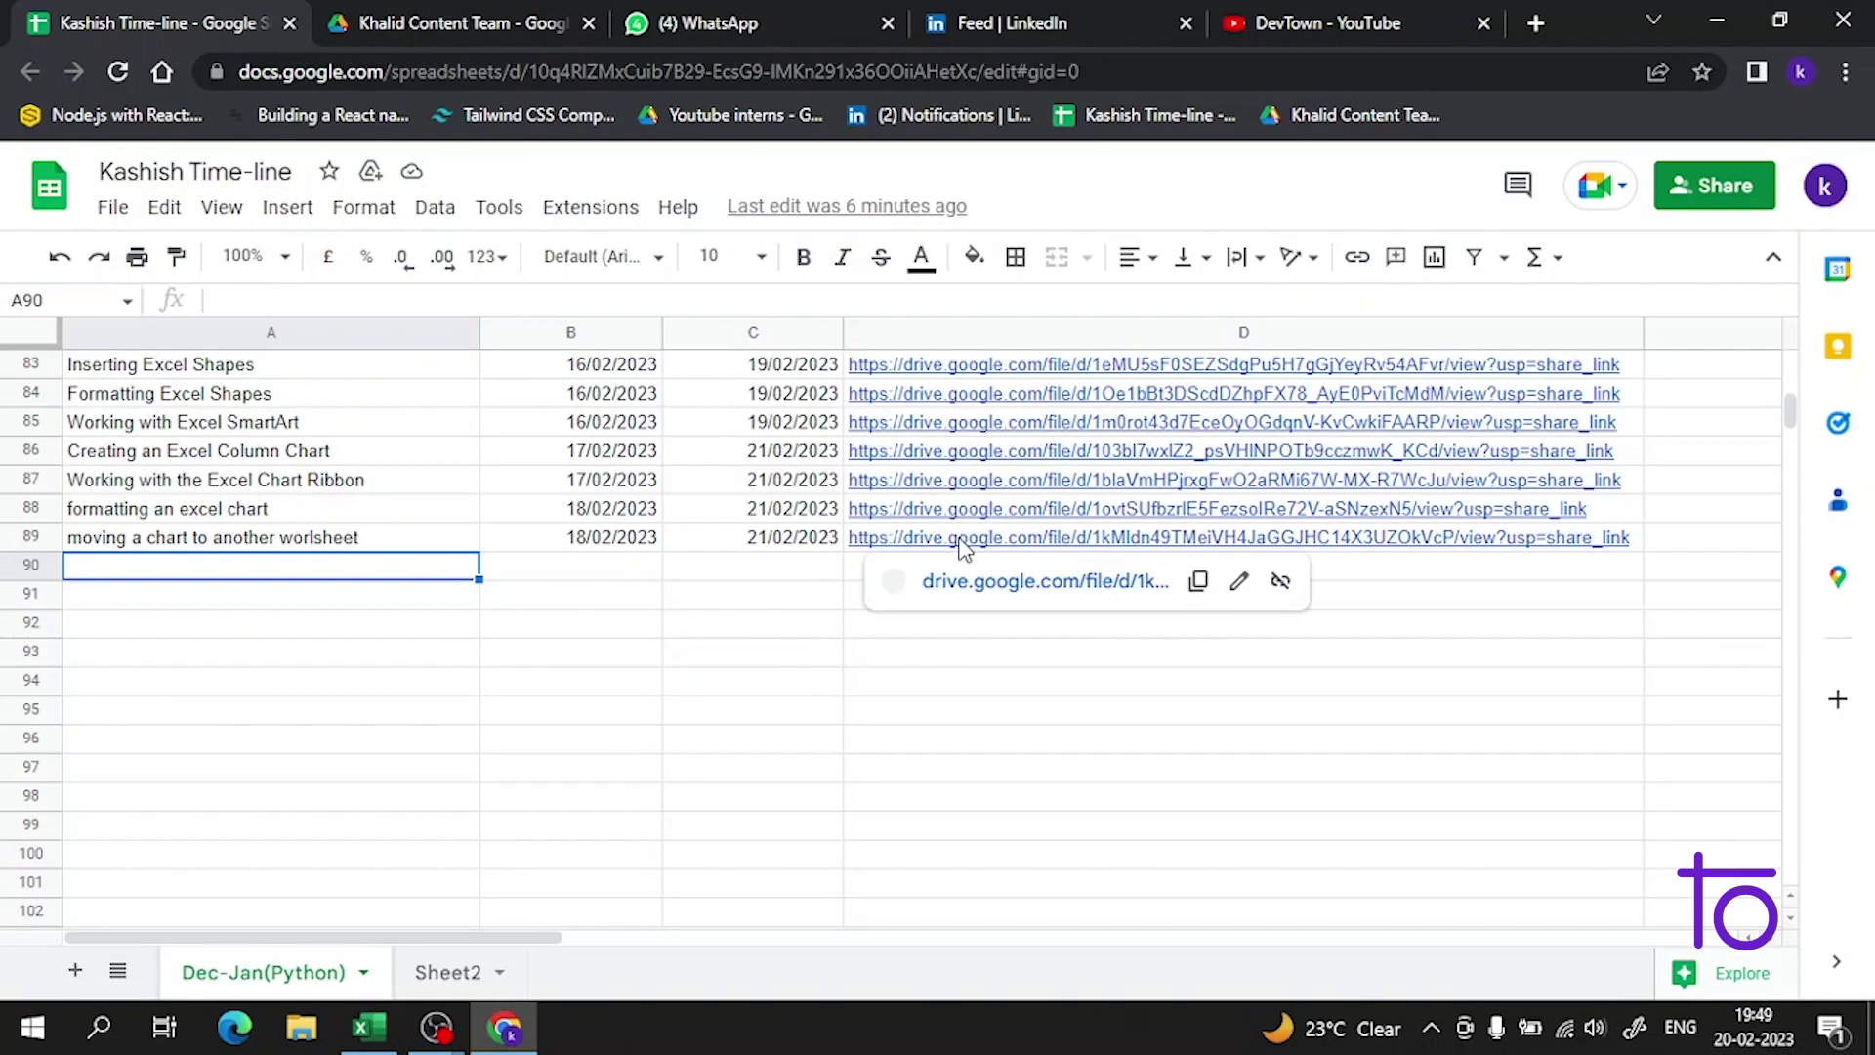
{"action": "left_click", "coordinate": [1317, 21]}
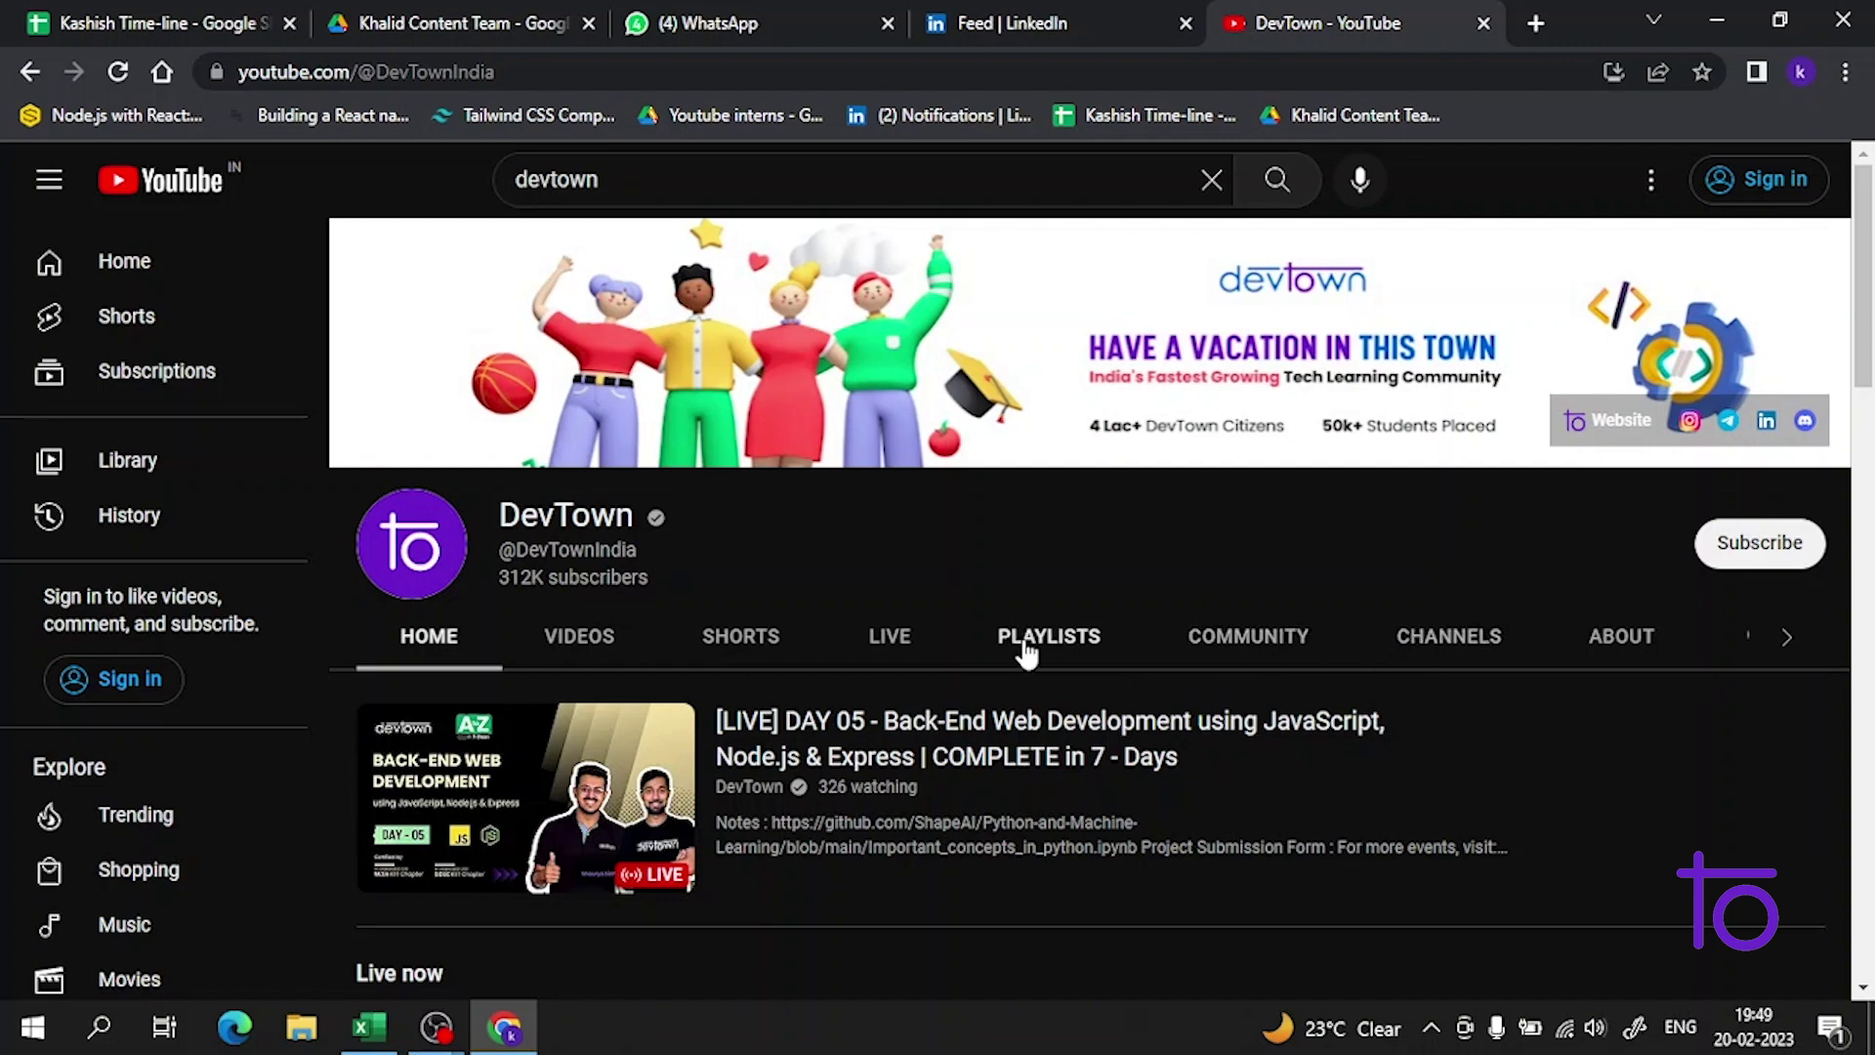
{"action": "left_click", "coordinate": [1053, 640]}
{"action": "scroll", "coordinate": [1093, 553], "scroll_direction": "down", "scroll_amount": 4}
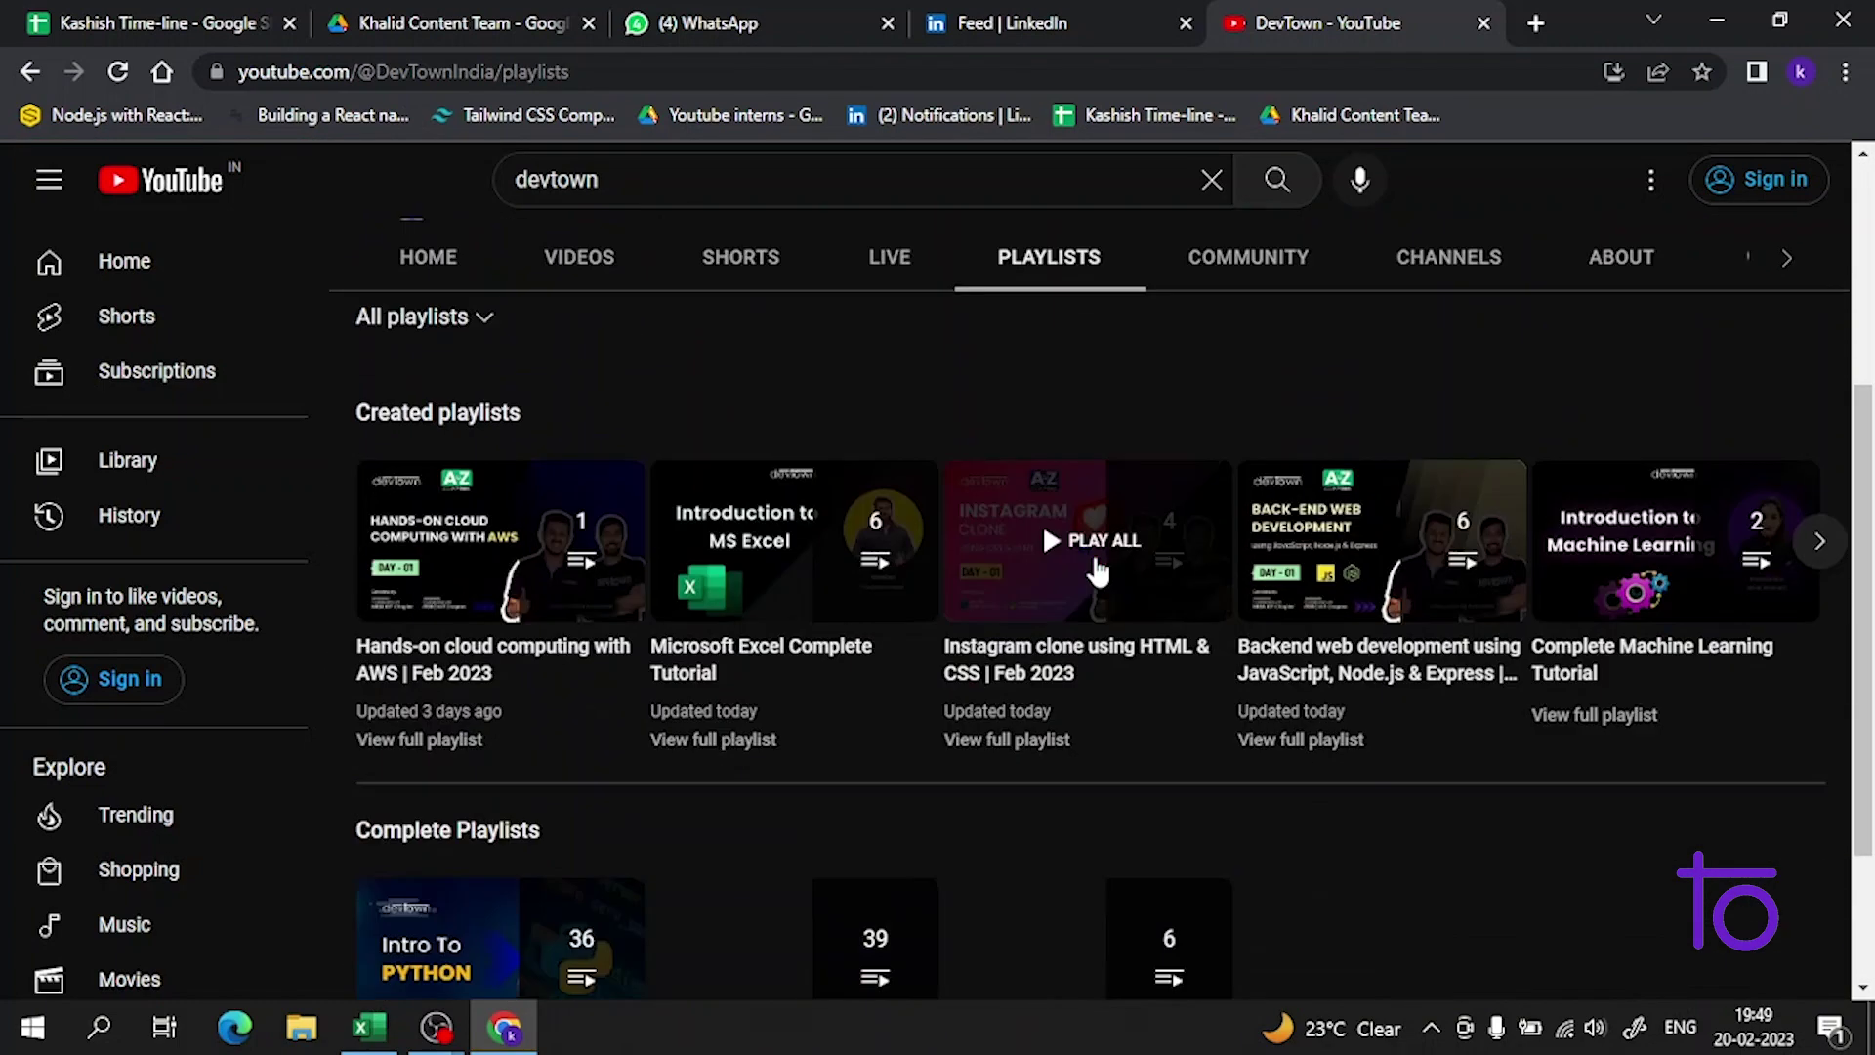
{"action": "scroll", "coordinate": [860, 591], "scroll_direction": "down", "scroll_amount": 2}
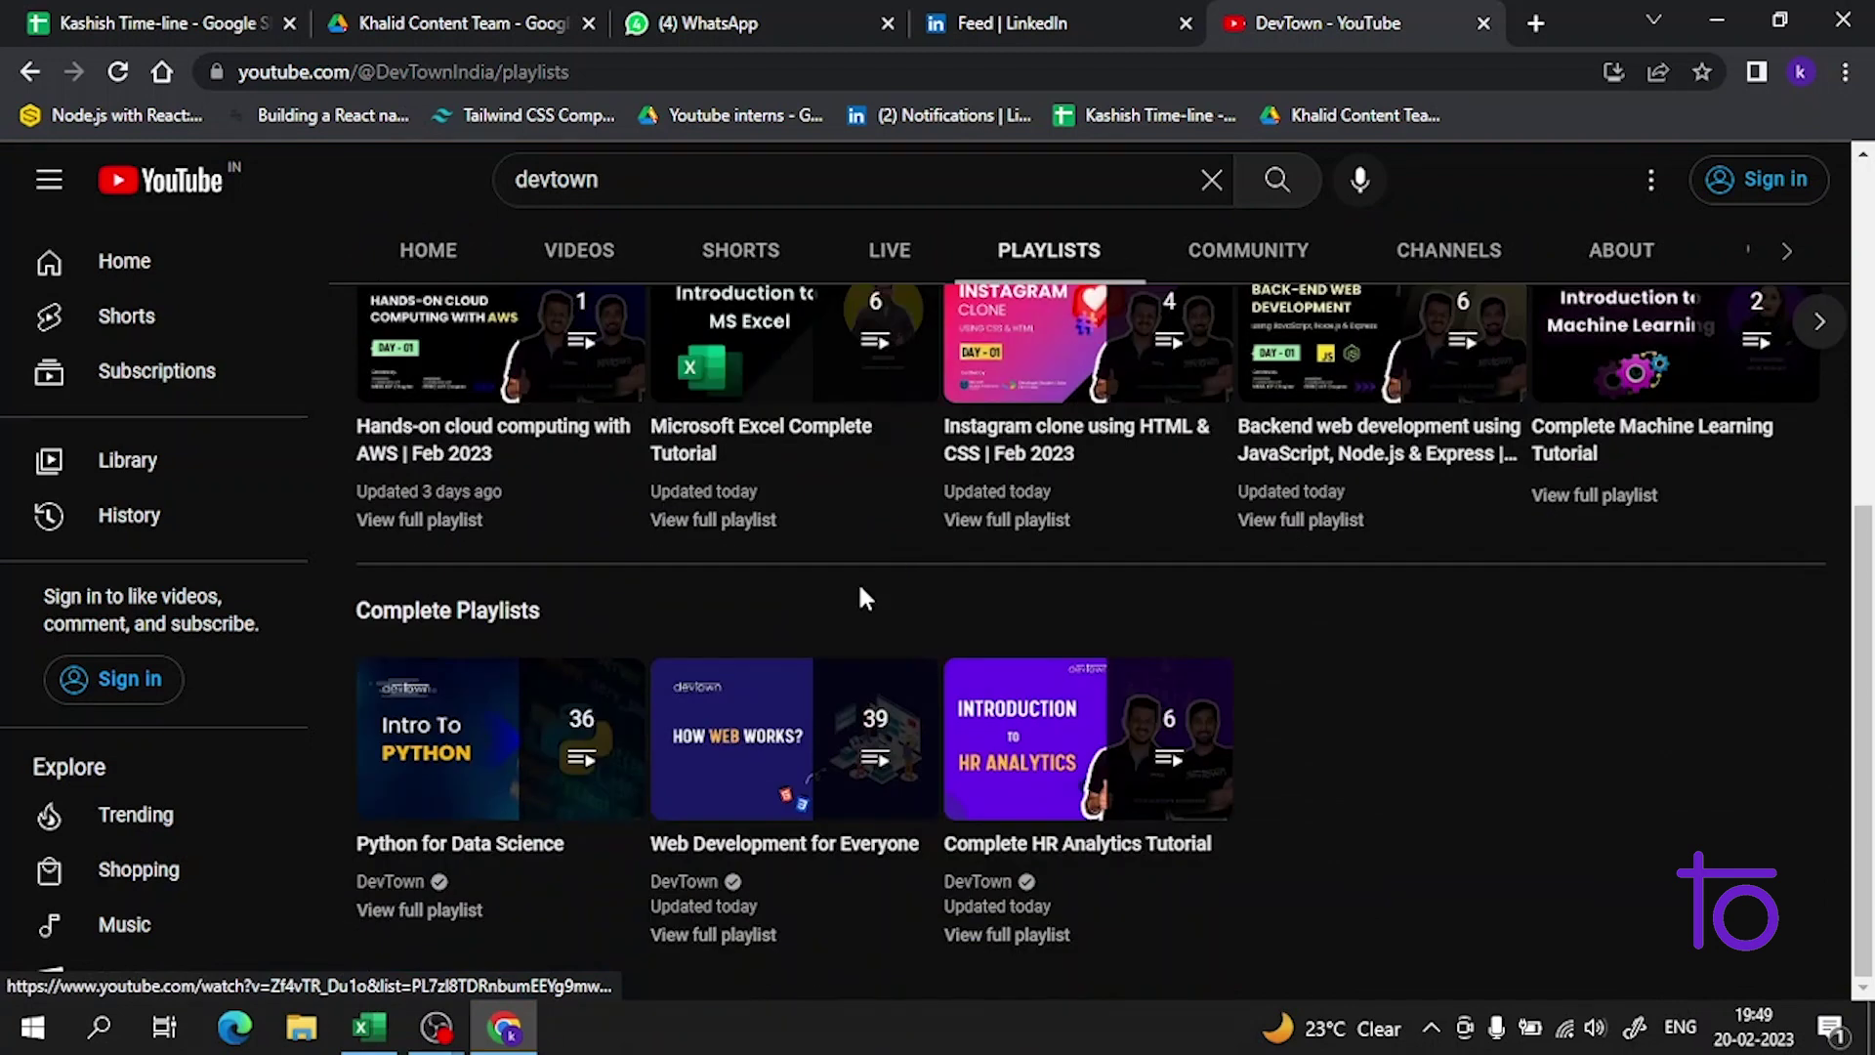